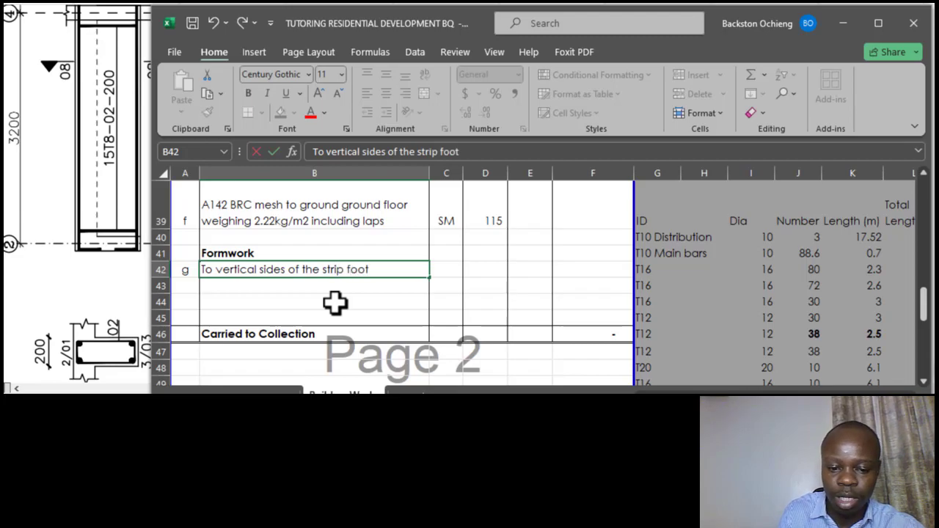
- Complete the item g description under Formwork as "To vertical sides of the strip footing" and check it against the concrete items above
{"action": "left_click", "coordinate": [275, 238]}
{"action": "scroll", "coordinate": [326, 275], "scroll_direction": "up", "scroll_amount": 2}
{"action": "scroll", "coordinate": [325, 276], "scroll_direction": "up", "scroll_amount": 4}
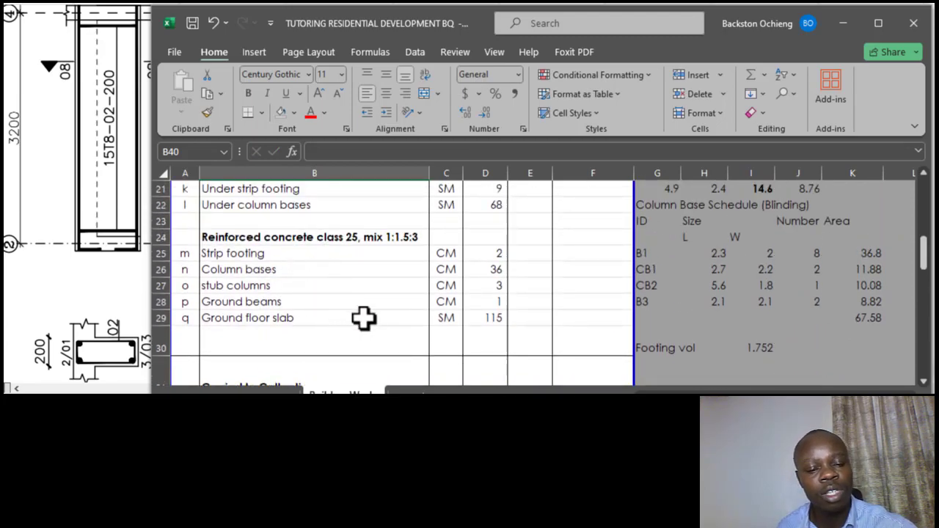
{"action": "scroll", "coordinate": [364, 318], "scroll_direction": "down", "scroll_amount": 5}
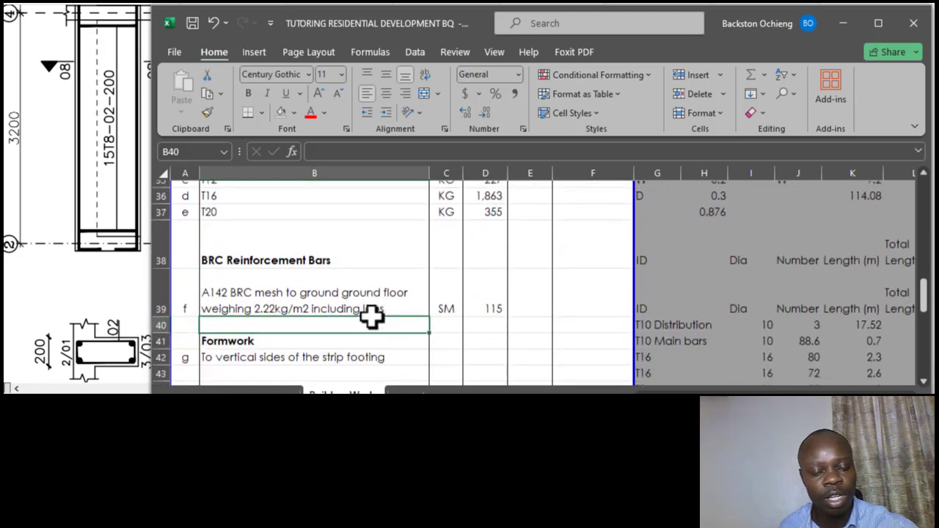
{"action": "scroll", "coordinate": [371, 317], "scroll_direction": "down", "scroll_amount": 1}
{"action": "left_click", "coordinate": [299, 270]}
{"action": "left_click", "coordinate": [304, 239]}
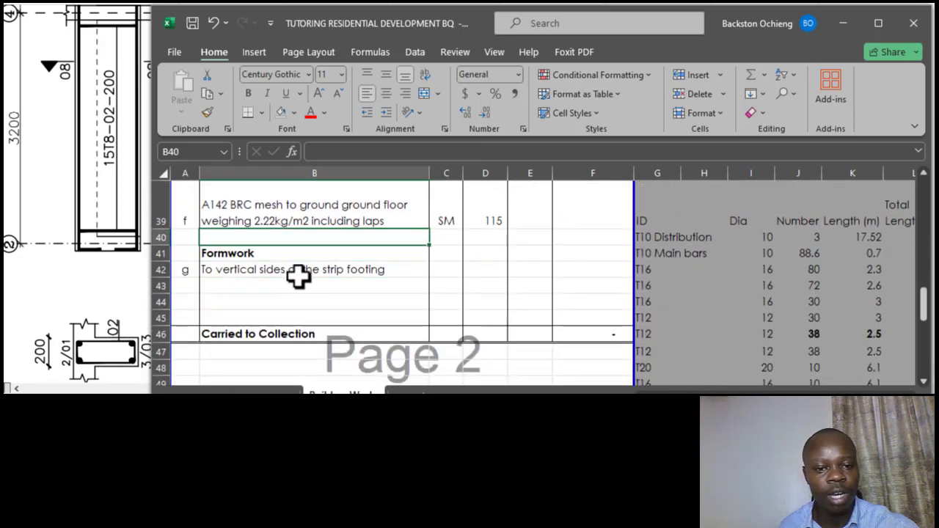
{"action": "left_click", "coordinate": [298, 275]}
{"action": "left_click", "coordinate": [300, 242]}
{"action": "left_click", "coordinate": [273, 271]}
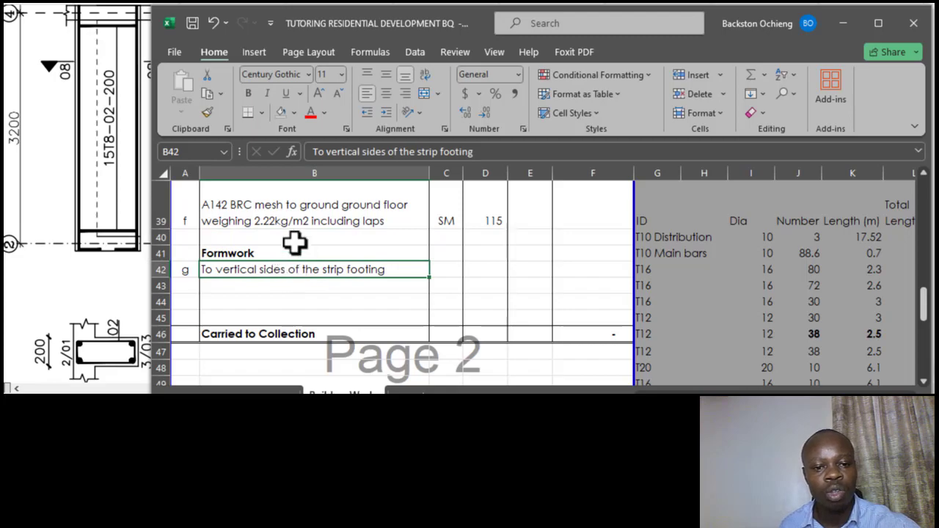
{"action": "left_click", "coordinate": [295, 242]}
{"action": "left_click", "coordinate": [317, 270]}
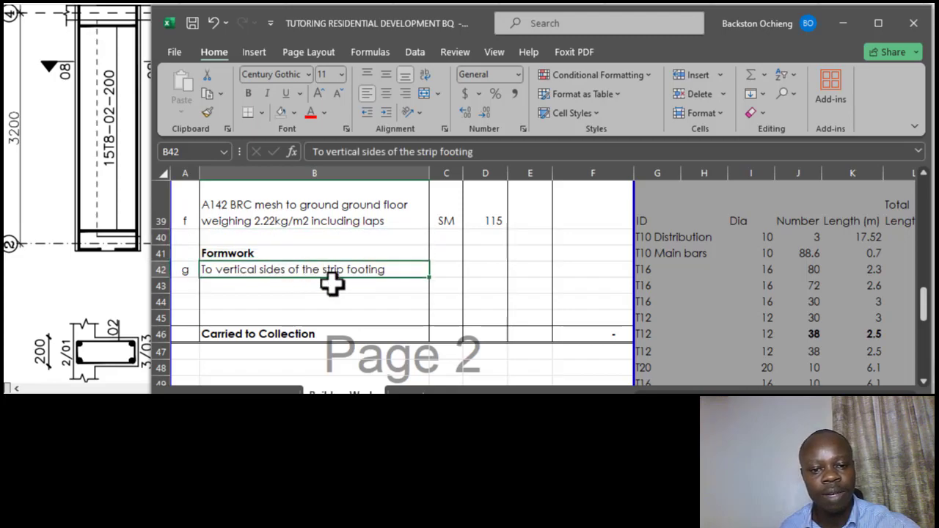
- Enter SM as the unit for the strip footing formwork item in row 42
{"action": "left_click", "coordinate": [446, 269]}
{"action": "type", "text": "SM"}
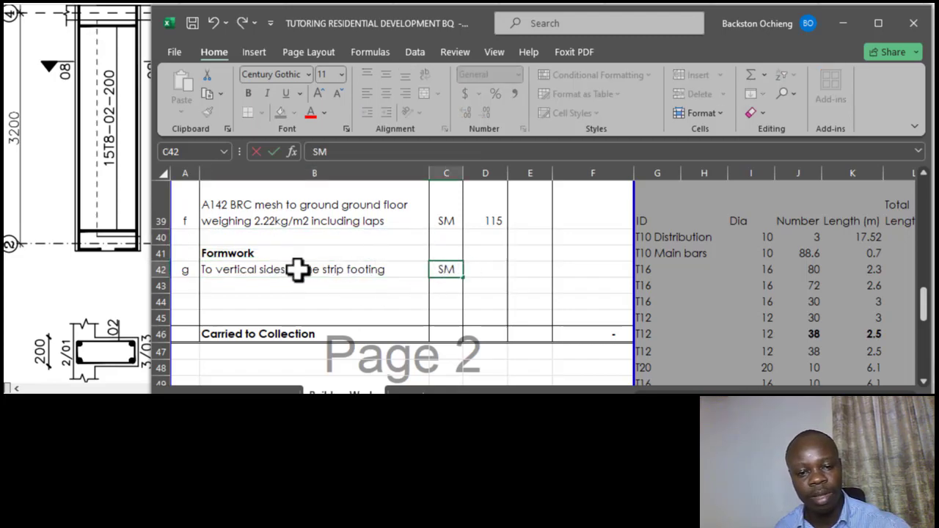
{"action": "left_click", "coordinate": [310, 288]}
{"action": "left_click", "coordinate": [367, 270]}
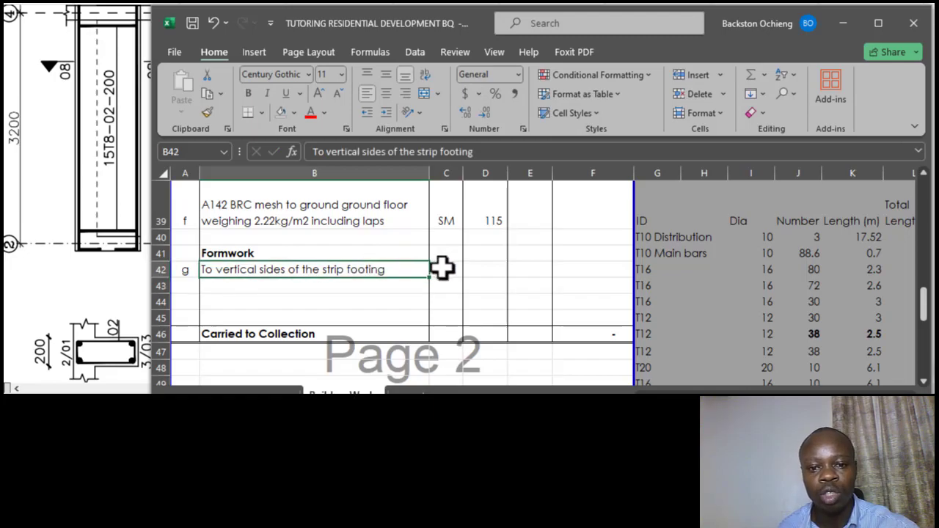
{"action": "left_click", "coordinate": [447, 269]}
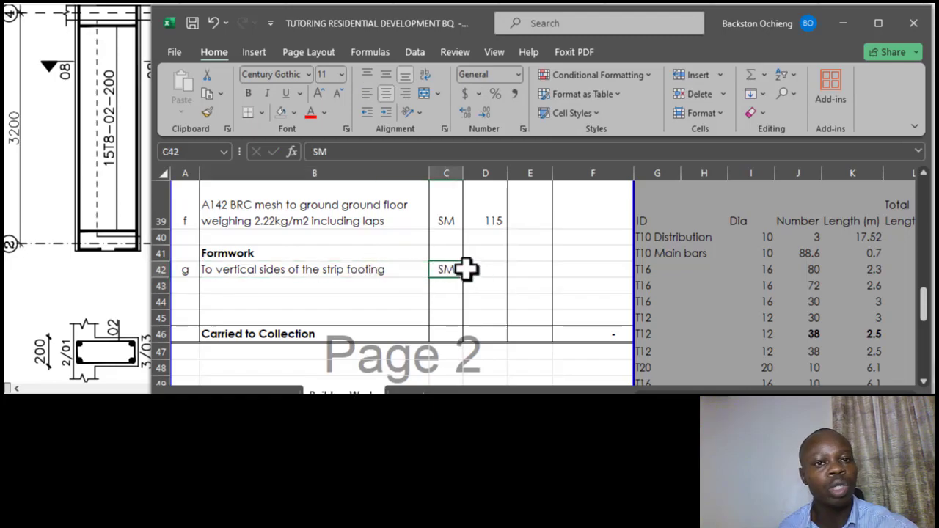
{"action": "left_click", "coordinate": [289, 271]}
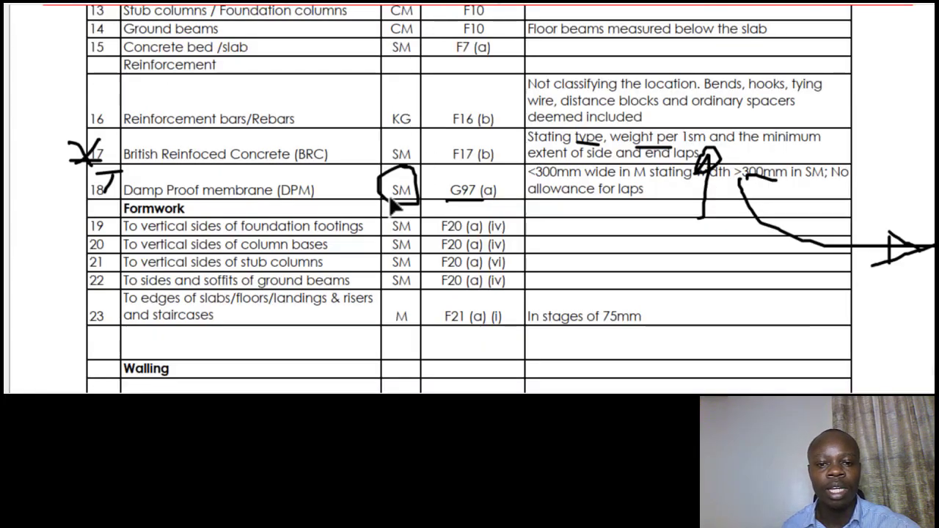
- Examine the units, SMM sections and specifications in the summary of substructure elements, from formwork back to site preparation
{"action": "scroll", "coordinate": [384, 224], "scroll_direction": "up", "scroll_amount": 5}
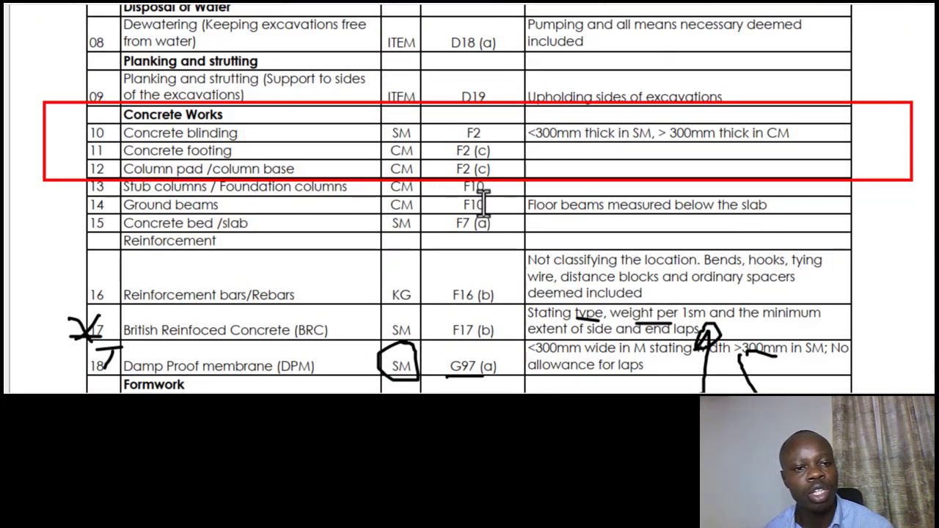
{"action": "scroll", "coordinate": [485, 202], "scroll_direction": "up", "scroll_amount": 2}
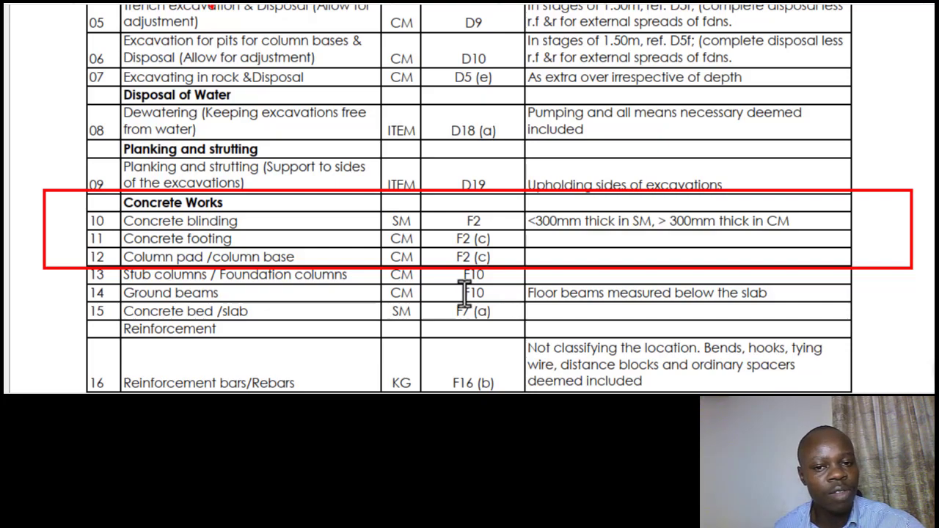
{"action": "scroll", "coordinate": [491, 271], "scroll_direction": "up", "scroll_amount": 6}
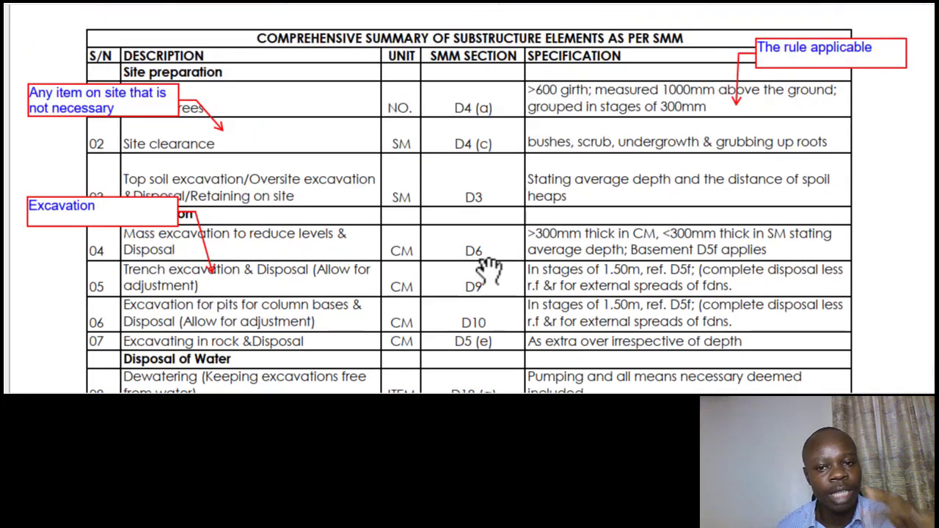
{"action": "scroll", "coordinate": [490, 272], "scroll_direction": "up", "scroll_amount": 1}
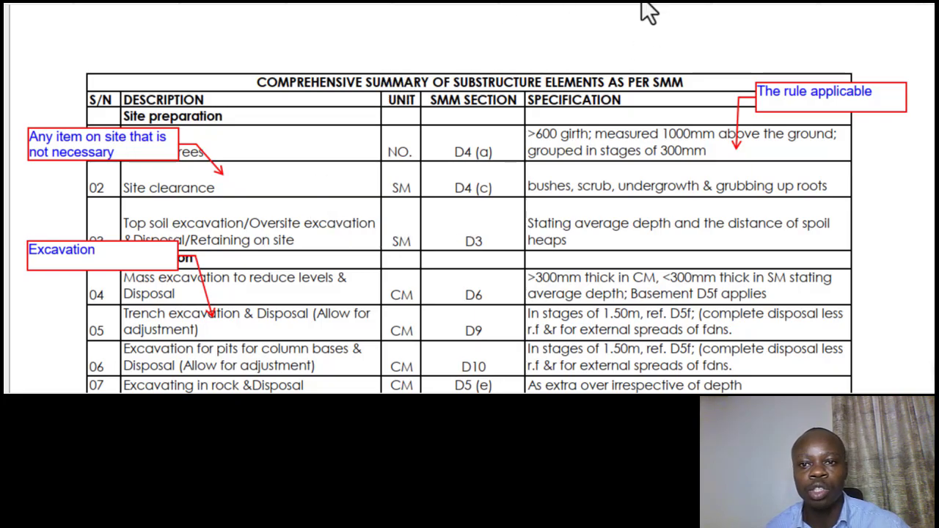
{"action": "scroll", "coordinate": [400, 279], "scroll_direction": "down", "scroll_amount": 4}
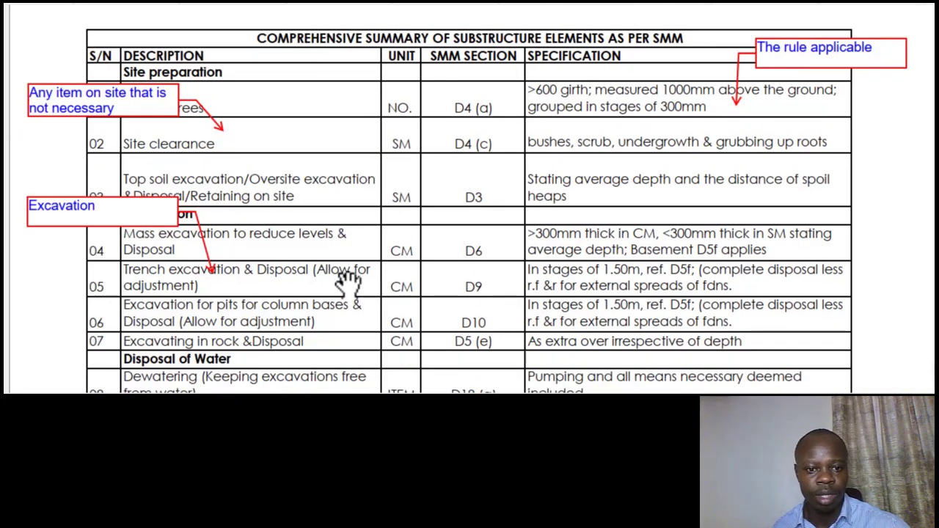
{"action": "scroll", "coordinate": [338, 250], "scroll_direction": "up", "scroll_amount": 2}
{"action": "scroll", "coordinate": [353, 257], "scroll_direction": "up", "scroll_amount": 1}
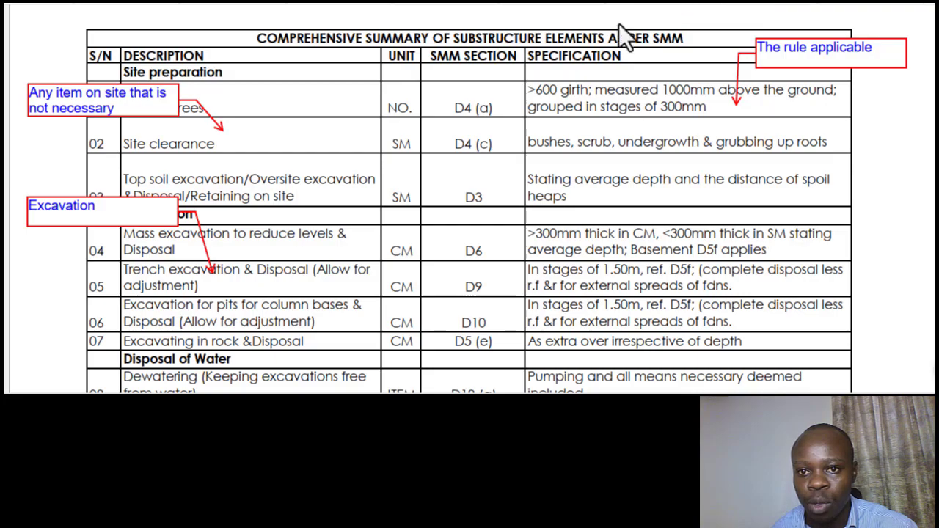
- Leave the SMM summary and switch back to the TUTORING RESIDENTIAL DEVELOPMENT BQ workbook in Excel
{"action": "left_click", "coordinate": [669, 9]}
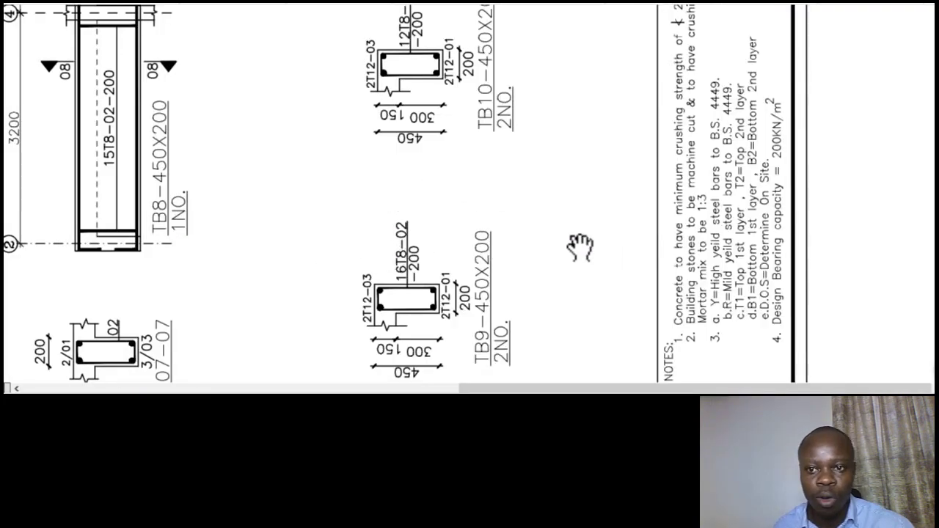
{"action": "mouse_move", "coordinate": [493, 396]}
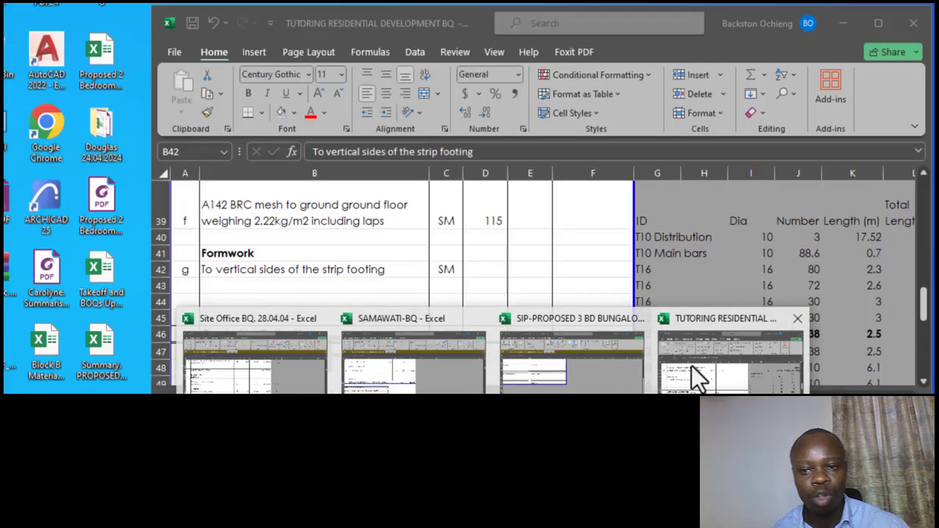
{"action": "left_click", "coordinate": [691, 366]}
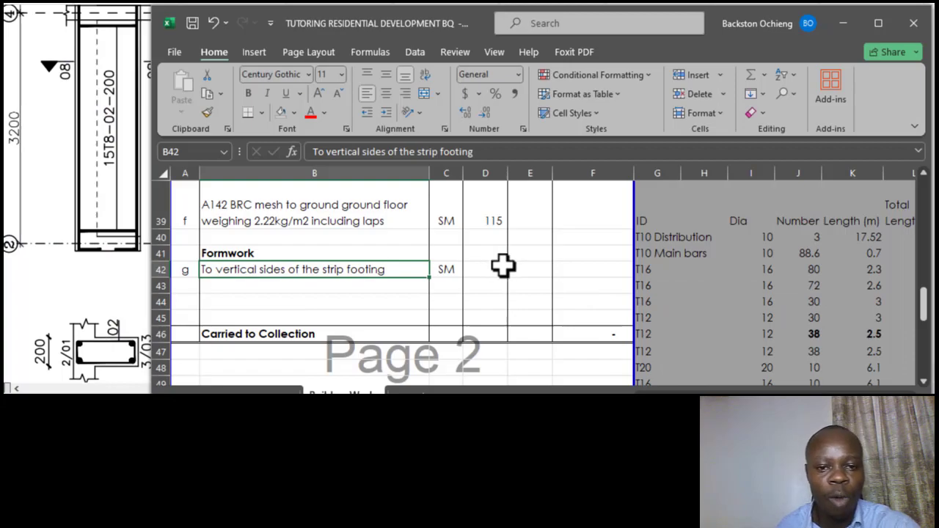
{"action": "left_click", "coordinate": [278, 237]}
{"action": "left_click", "coordinate": [298, 268]}
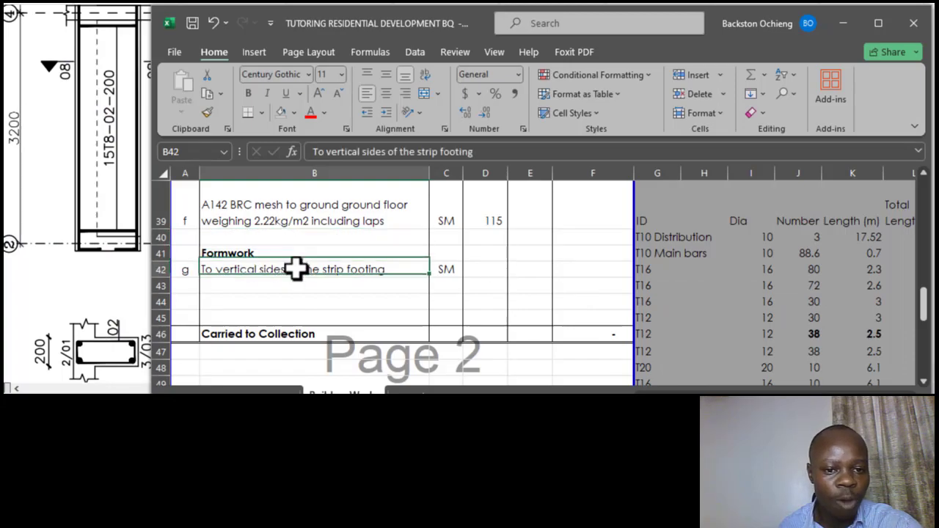
{"action": "left_click", "coordinate": [369, 237]}
{"action": "left_click", "coordinate": [352, 269]}
{"action": "left_click", "coordinate": [446, 272]}
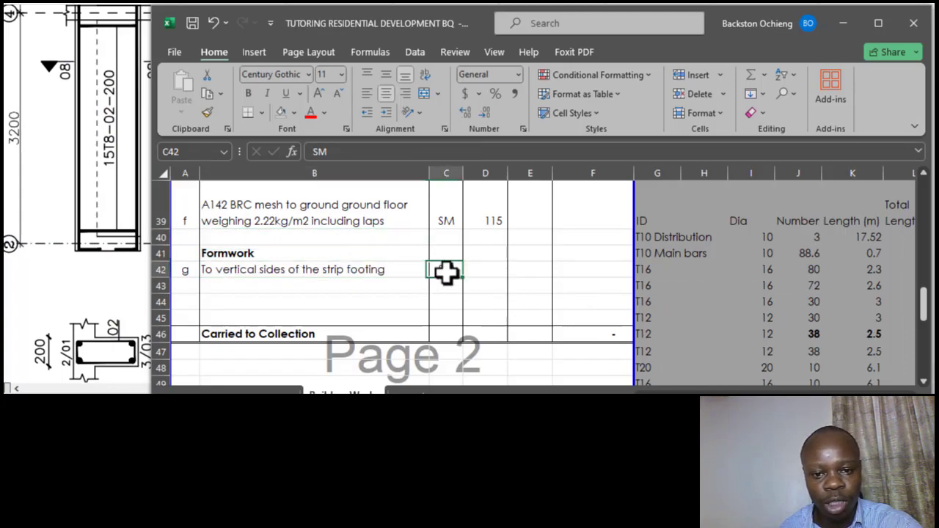
{"action": "left_click", "coordinate": [339, 273]}
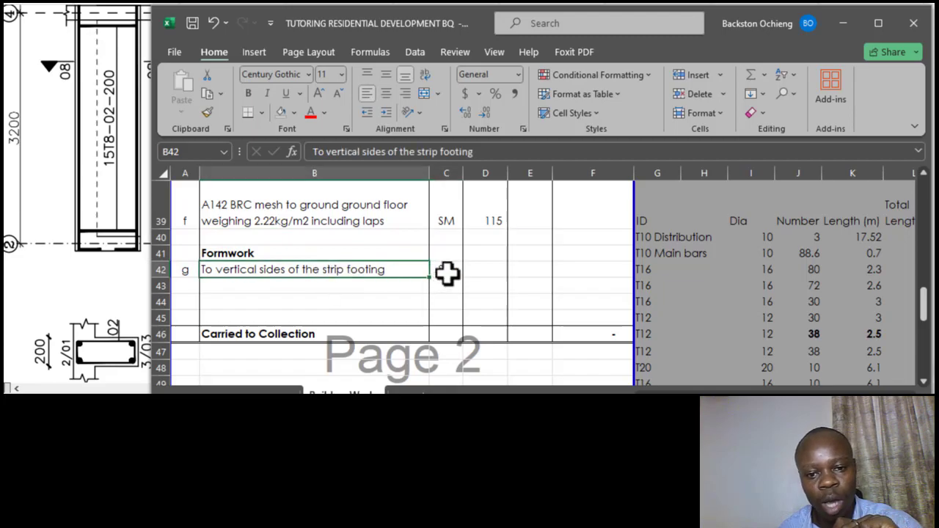
{"action": "left_click", "coordinate": [447, 273]}
{"action": "left_click", "coordinate": [486, 273]}
{"action": "left_click", "coordinate": [536, 273]}
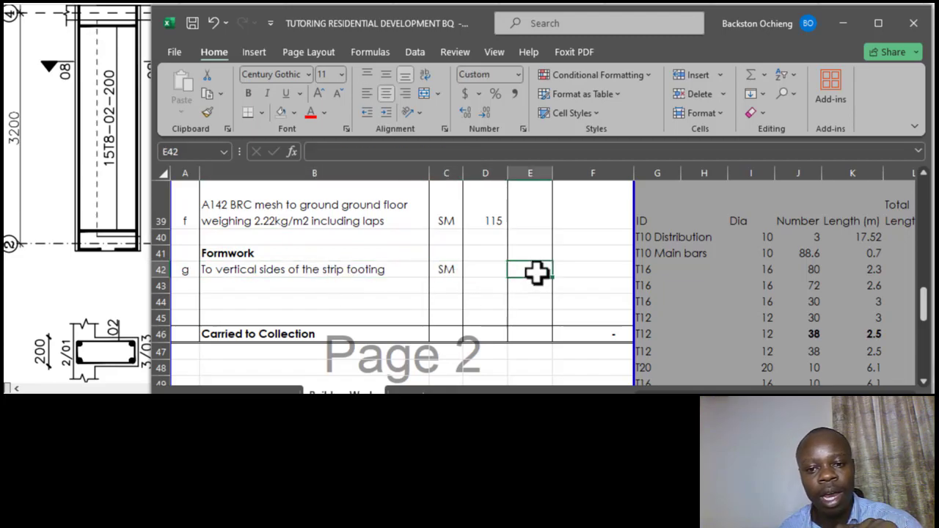
{"action": "left_click", "coordinate": [484, 269]}
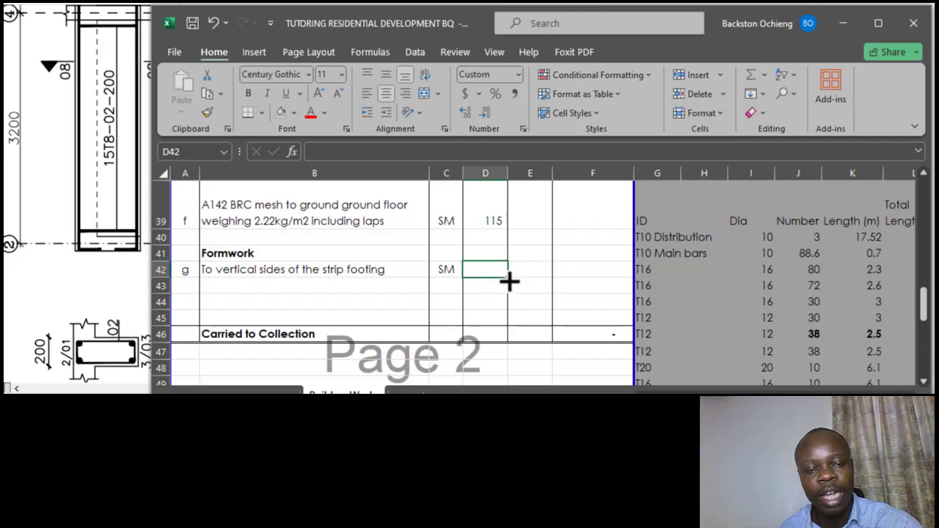
- Look through the collection section and the reinforcement calculations beside the bill for space to work out the formwork quantity
{"action": "scroll", "coordinate": [513, 276], "scroll_direction": "down", "scroll_amount": 3}
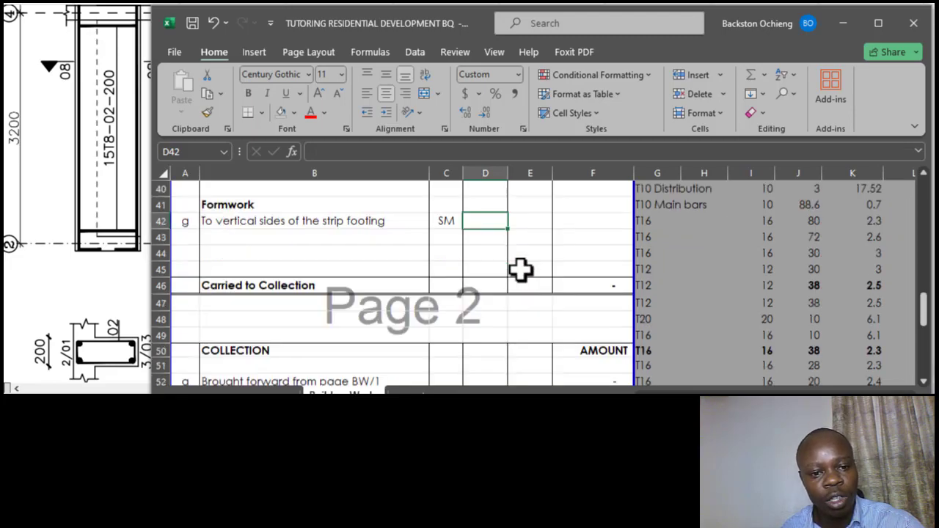
{"action": "scroll", "coordinate": [414, 262], "scroll_direction": "up", "scroll_amount": 3}
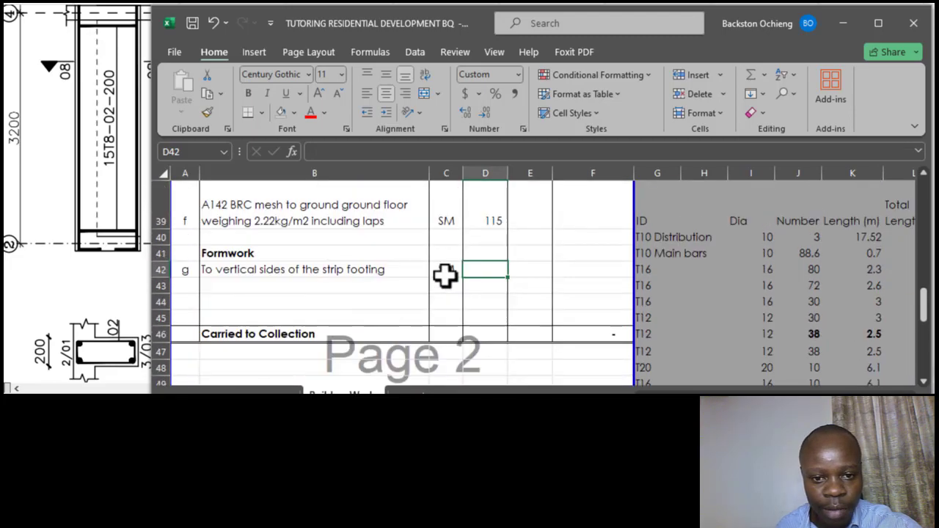
{"action": "scroll", "coordinate": [671, 287], "scroll_direction": "up", "scroll_amount": 2}
{"action": "scroll", "coordinate": [624, 302], "scroll_direction": "down", "scroll_amount": 7}
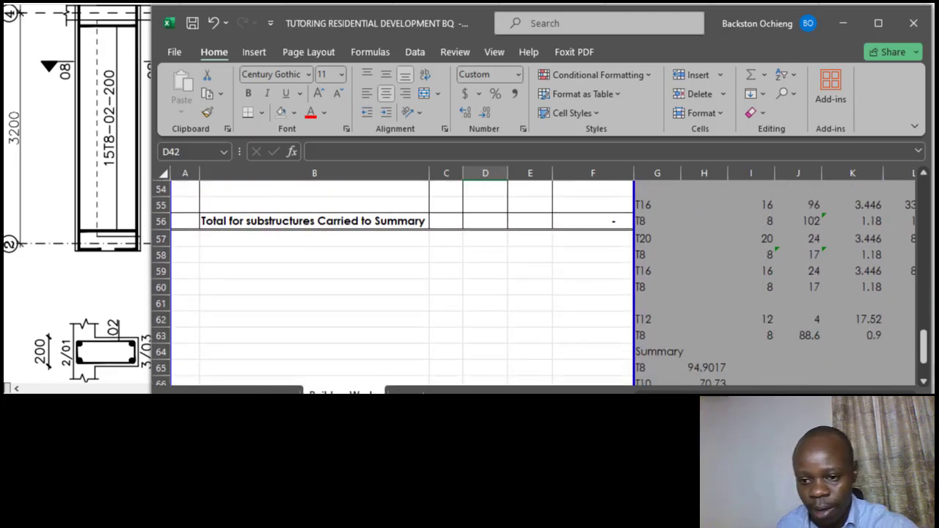
{"action": "scroll", "coordinate": [541, 276], "scroll_direction": "right", "scroll_amount": 3}
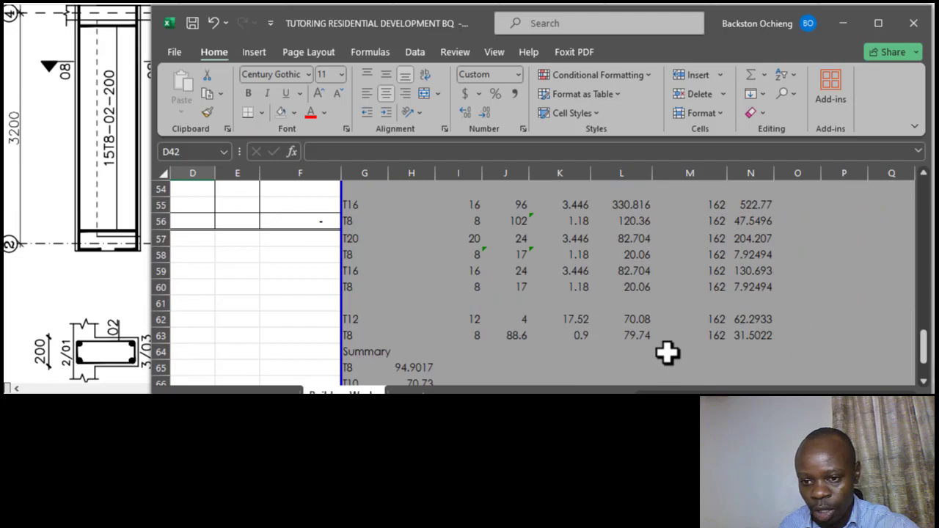
{"action": "scroll", "coordinate": [624, 330], "scroll_direction": "down", "scroll_amount": 3}
{"action": "scroll", "coordinate": [719, 314], "scroll_direction": "up", "scroll_amount": 5}
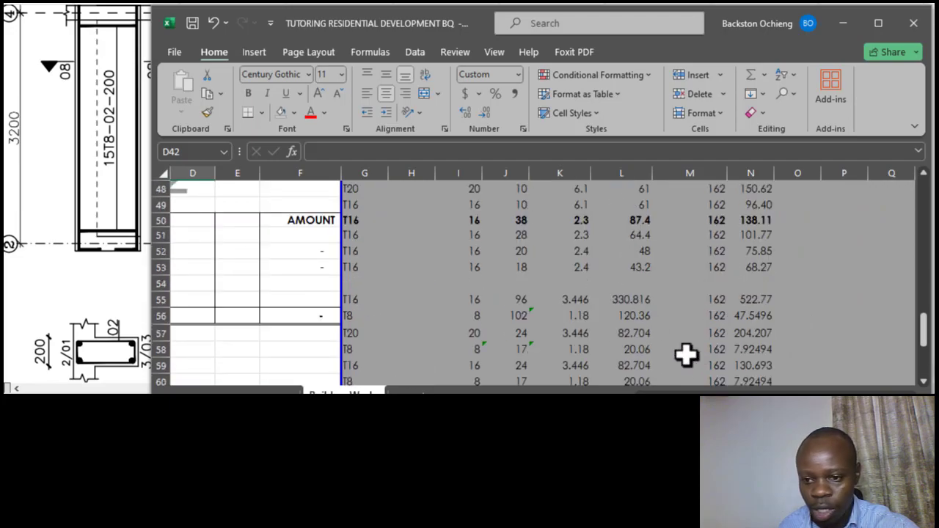
{"action": "left_click", "coordinate": [690, 300]}
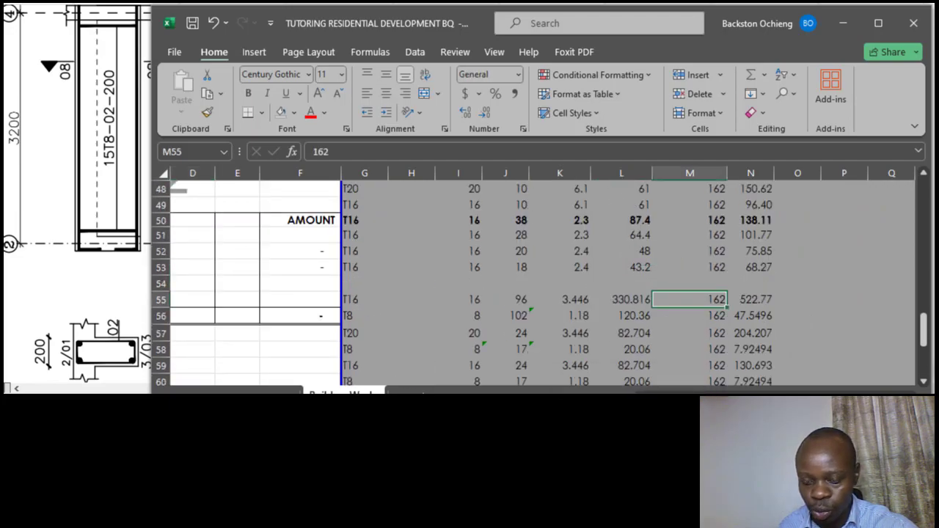
{"action": "scroll", "coordinate": [300, 295], "scroll_direction": "left", "scroll_amount": 3}
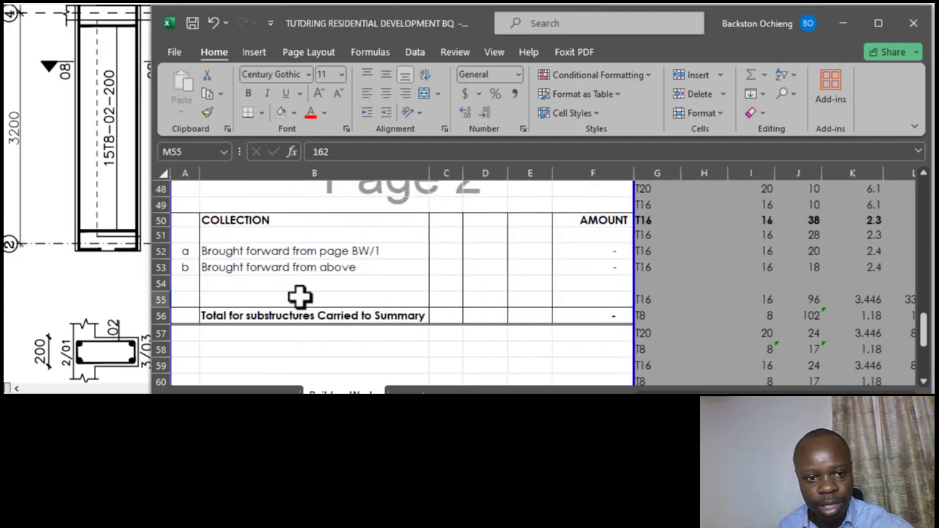
{"action": "scroll", "coordinate": [309, 295], "scroll_direction": "up", "scroll_amount": 5}
{"action": "scroll", "coordinate": [312, 295], "scroll_direction": "down", "scroll_amount": 2}
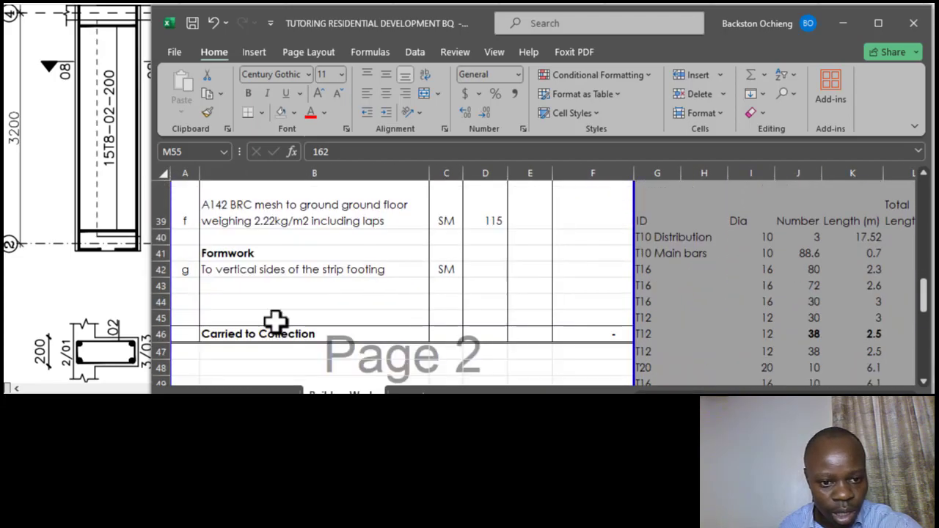
- Label cell P42, in the free space beside the reinforcement calculations, as "Formwork to footing"
{"action": "left_click", "coordinate": [242, 269]}
{"action": "left_click", "coordinate": [158, 270]}
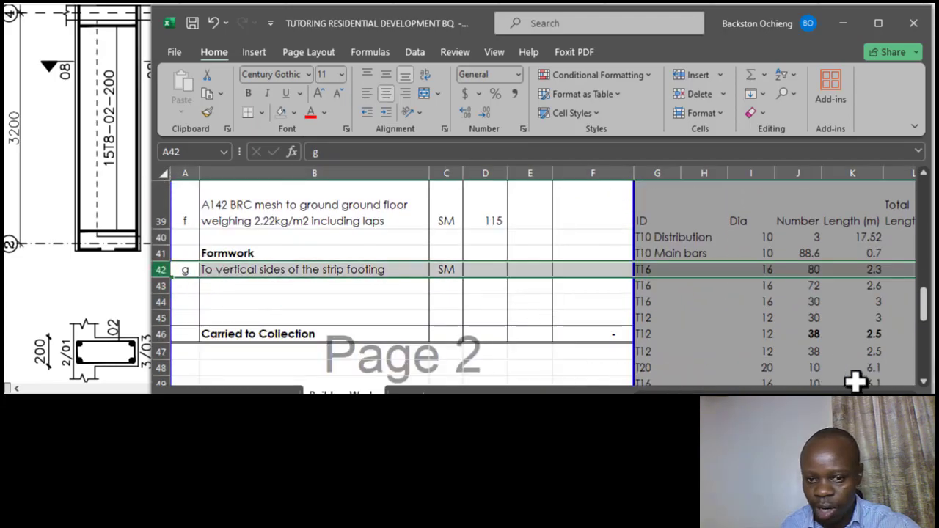
{"action": "scroll", "coordinate": [543, 276], "scroll_direction": "right", "scroll_amount": 6}
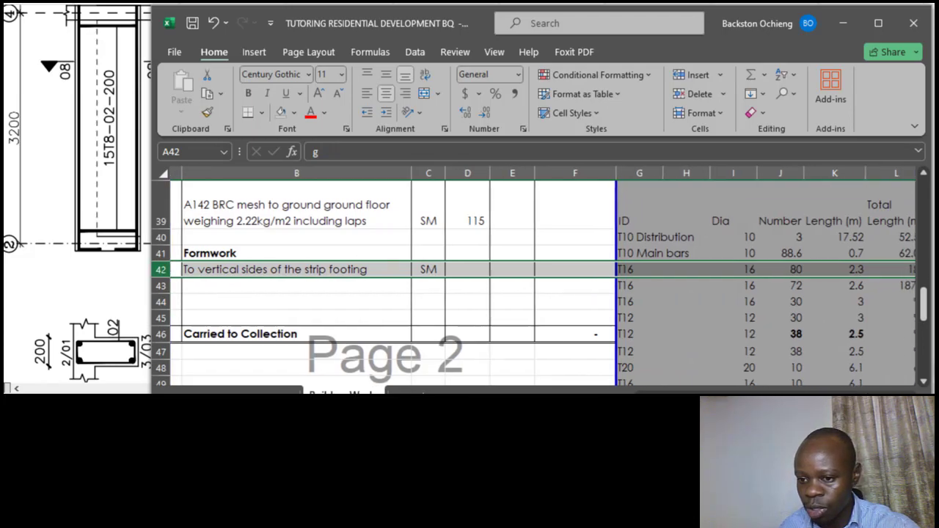
{"action": "scroll", "coordinate": [639, 237], "scroll_direction": "right", "scroll_amount": 1}
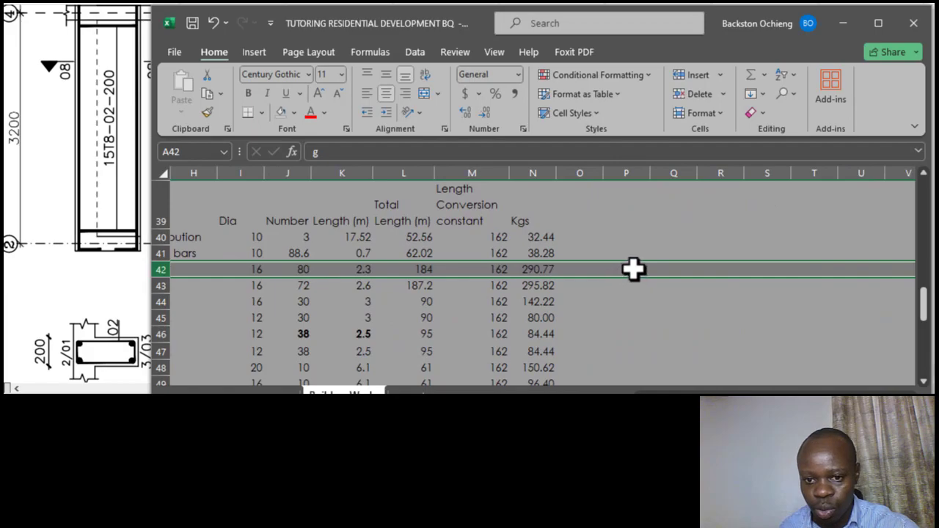
{"action": "left_click", "coordinate": [629, 272]}
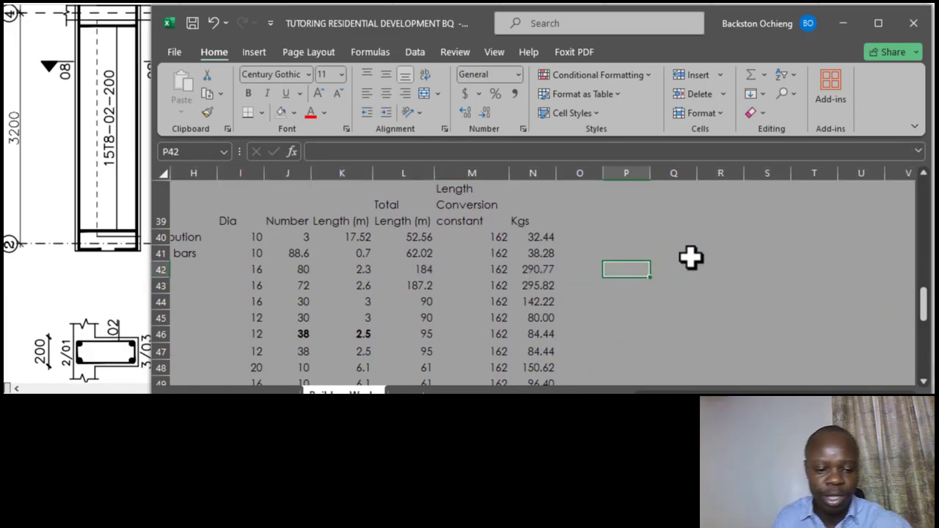
{"action": "type", "text": "F"}
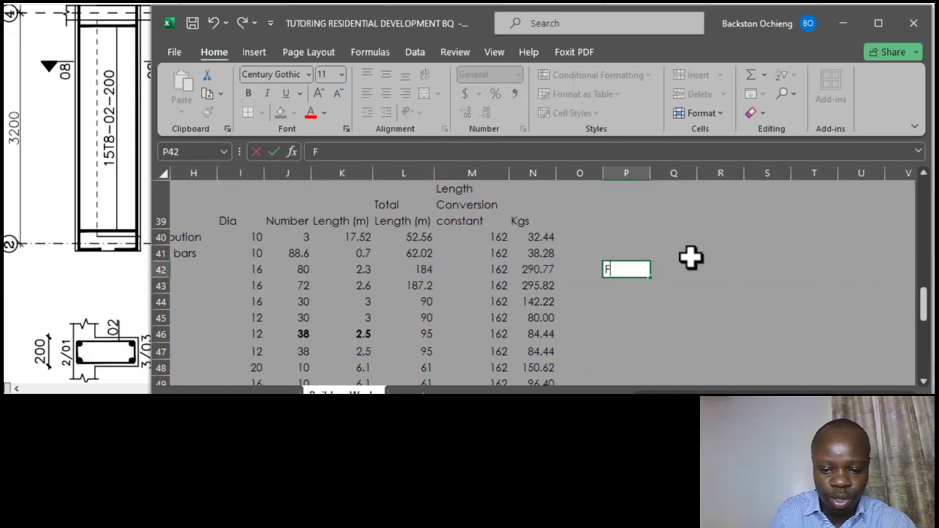
{"action": "type", "text": "ormwork"}
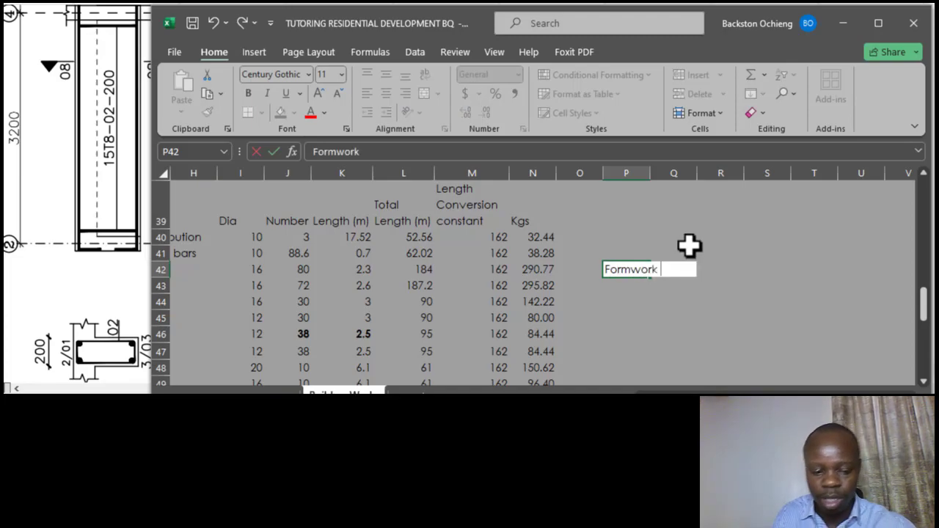
{"action": "type", "text": " to footing"}
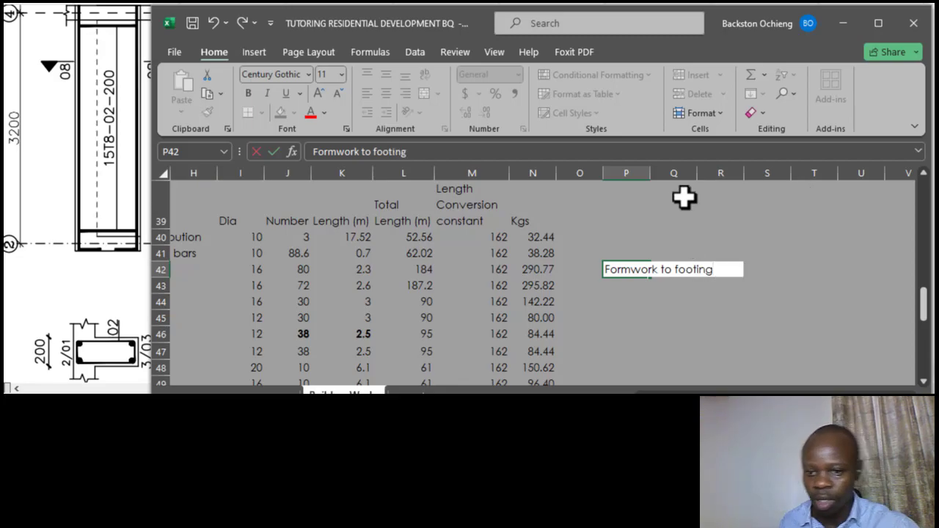
{"action": "left_click", "coordinate": [670, 220]}
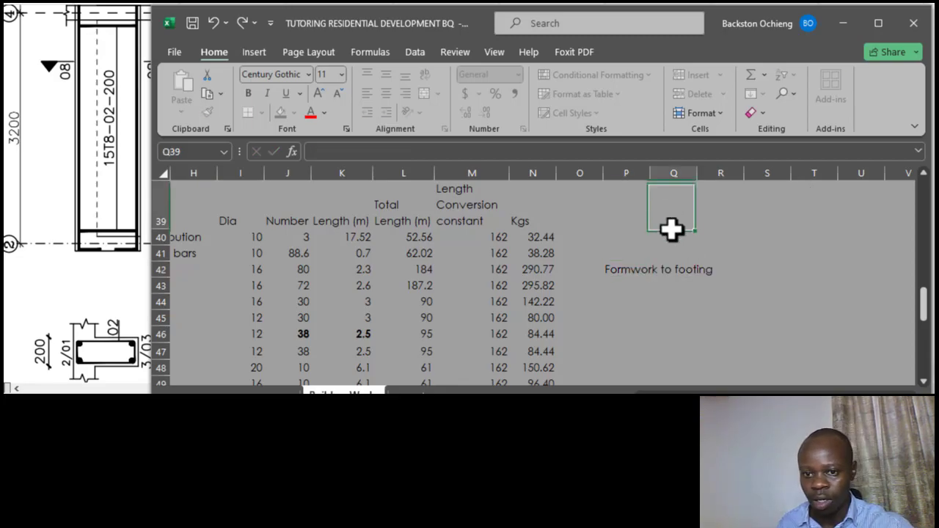
- Start a formula in S42 that multiplies the total strip footing length from cell I21
{"action": "left_click", "coordinate": [617, 270]}
{"action": "left_click", "coordinate": [734, 271]}
{"action": "left_click", "coordinate": [760, 270]}
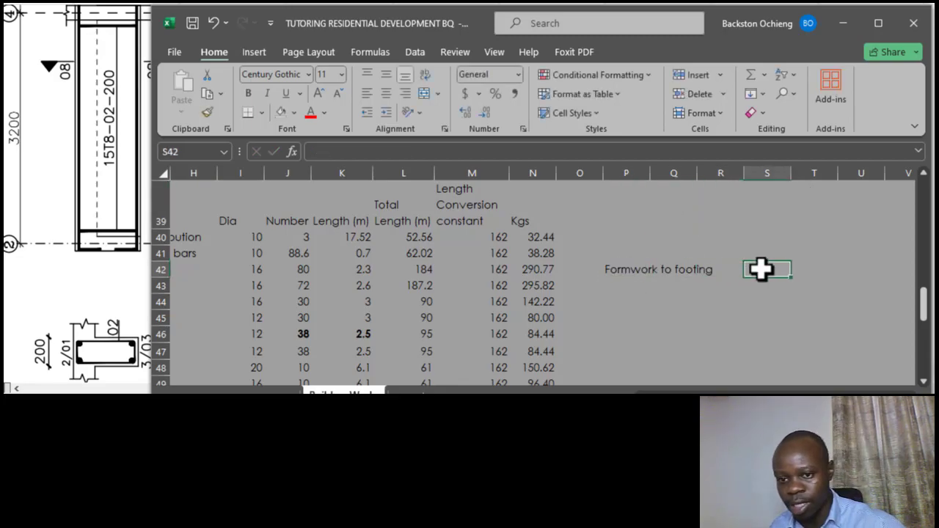
{"action": "type", "text": "="}
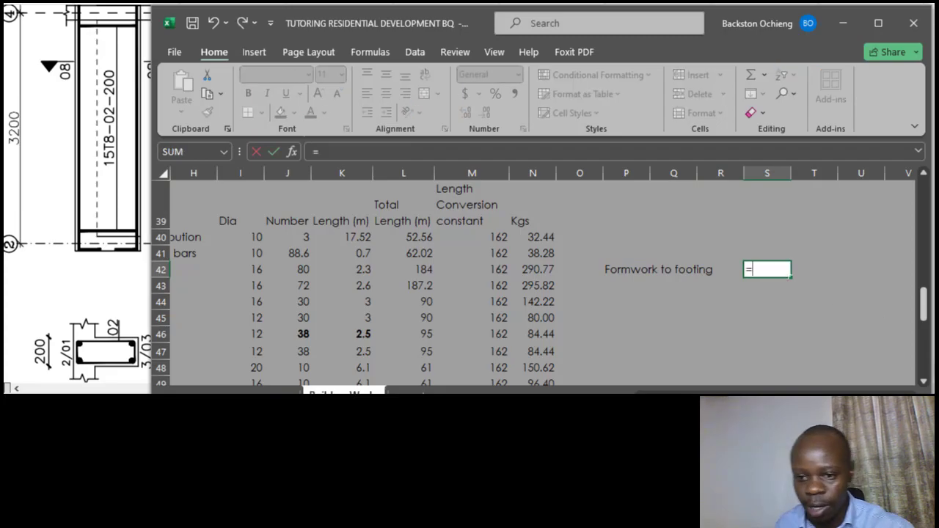
{"action": "left_click_drag", "start_coordinate": [741, 390], "coordinate": [723, 390]}
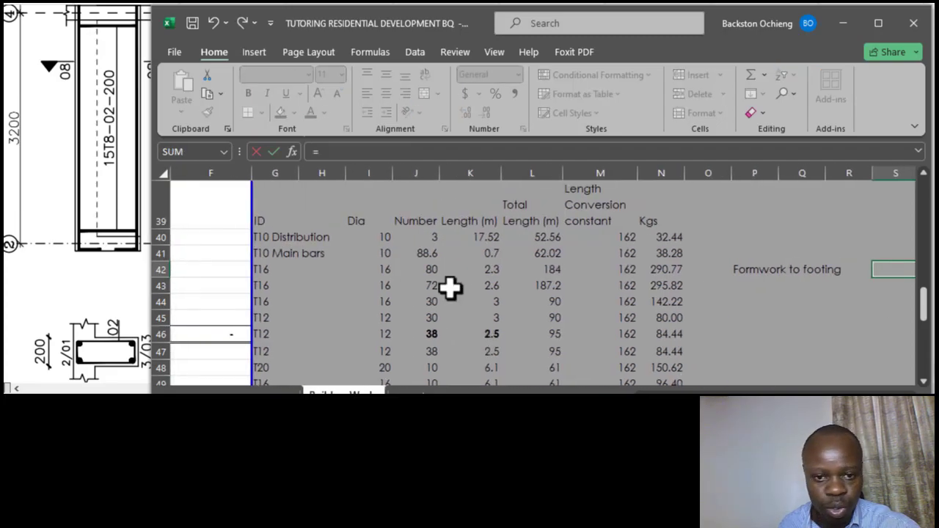
{"action": "scroll", "coordinate": [450, 289], "scroll_direction": "up", "scroll_amount": 6}
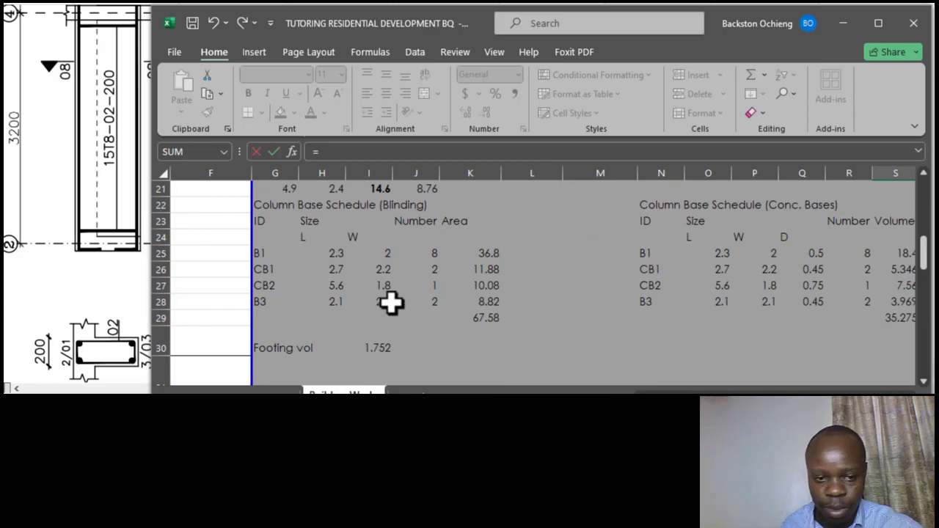
{"action": "scroll", "coordinate": [401, 301], "scroll_direction": "up", "scroll_amount": 2}
{"action": "left_click_drag", "start_coordinate": [724, 389], "coordinate": [689, 389]}
{"action": "scroll", "coordinate": [398, 331], "scroll_direction": "up", "scroll_amount": 2}
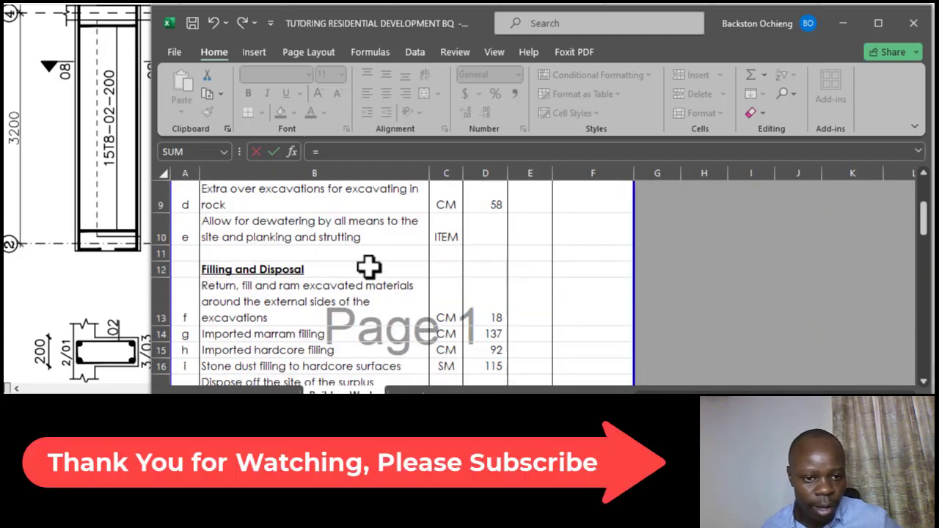
{"action": "scroll", "coordinate": [369, 266], "scroll_direction": "up", "scroll_amount": 1}
{"action": "scroll", "coordinate": [374, 256], "scroll_direction": "down", "scroll_amount": 5}
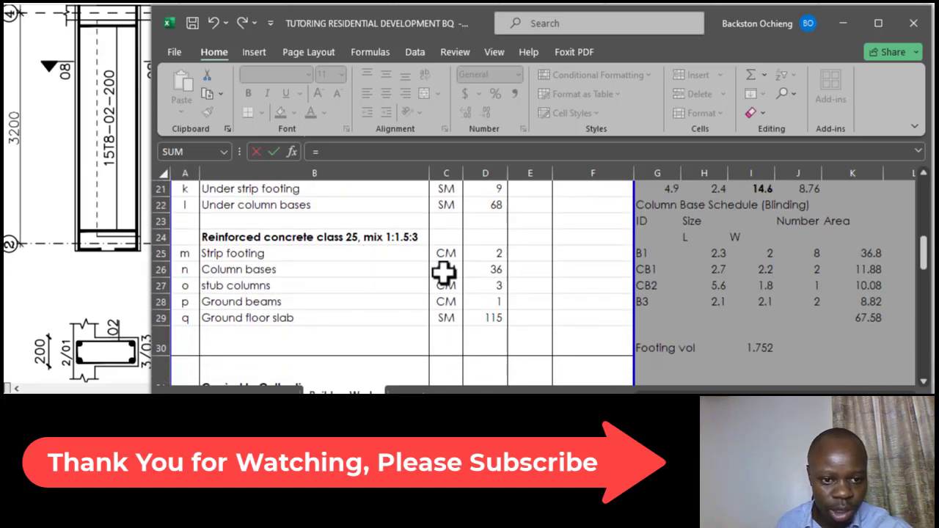
{"action": "scroll", "coordinate": [660, 273], "scroll_direction": "up", "scroll_amount": 1}
{"action": "scroll", "coordinate": [631, 276], "scroll_direction": "up", "scroll_amount": 1}
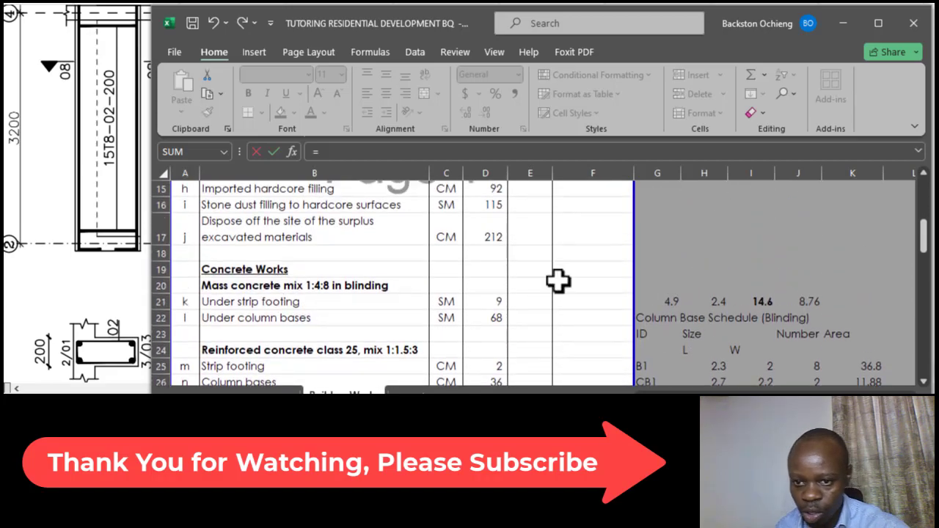
{"action": "scroll", "coordinate": [403, 272], "scroll_direction": "down", "scroll_amount": 1}
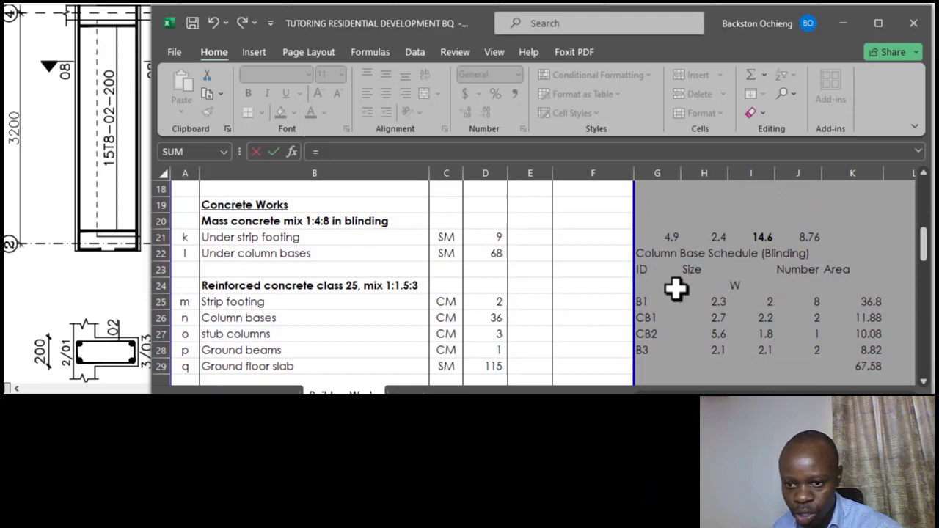
{"action": "scroll", "coordinate": [685, 287], "scroll_direction": "up", "scroll_amount": 2}
{"action": "scroll", "coordinate": [693, 288], "scroll_direction": "up", "scroll_amount": 3}
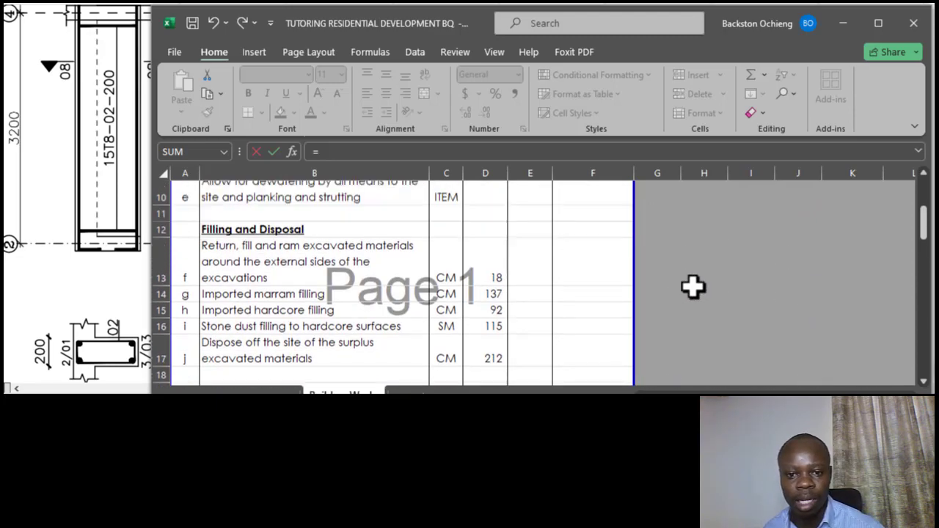
{"action": "scroll", "coordinate": [612, 274], "scroll_direction": "down", "scroll_amount": 2}
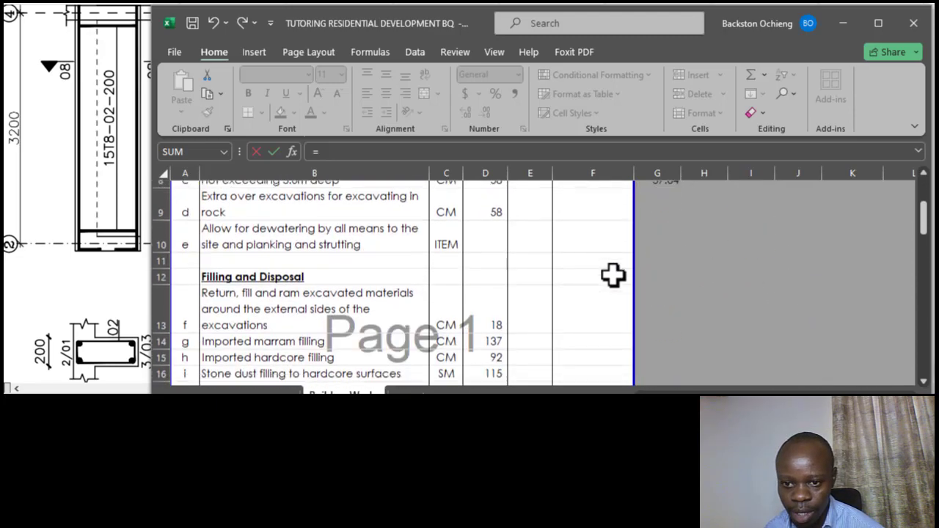
{"action": "scroll", "coordinate": [724, 329], "scroll_direction": "up", "scroll_amount": 1}
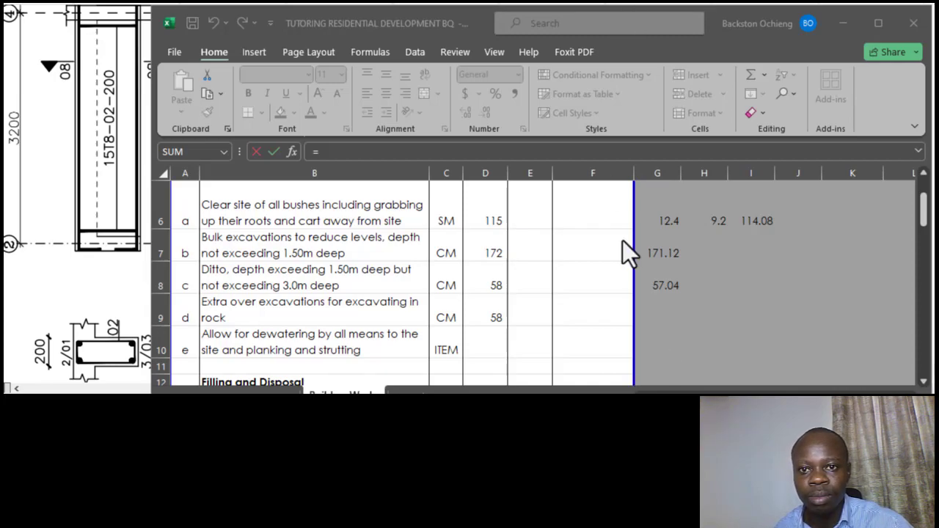
{"action": "scroll", "coordinate": [681, 235], "scroll_direction": "down", "scroll_amount": 4}
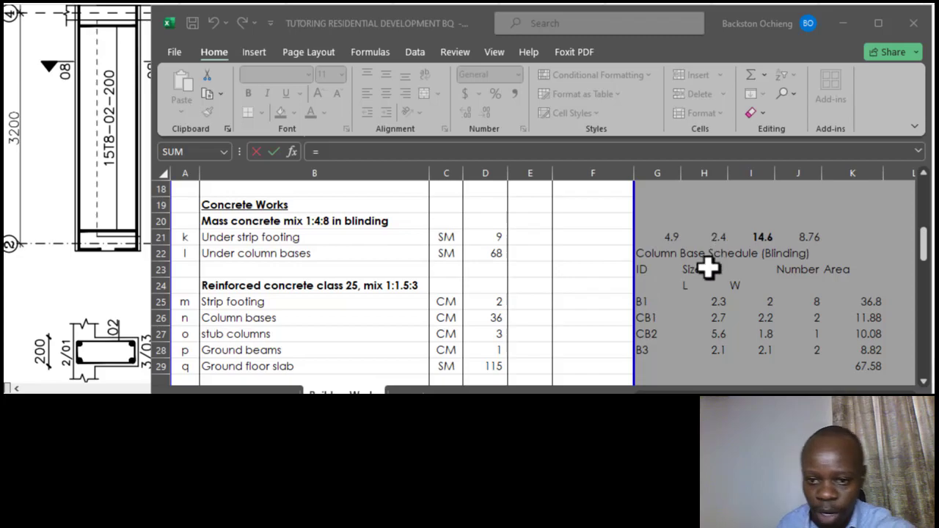
{"action": "left_click", "coordinate": [765, 237]}
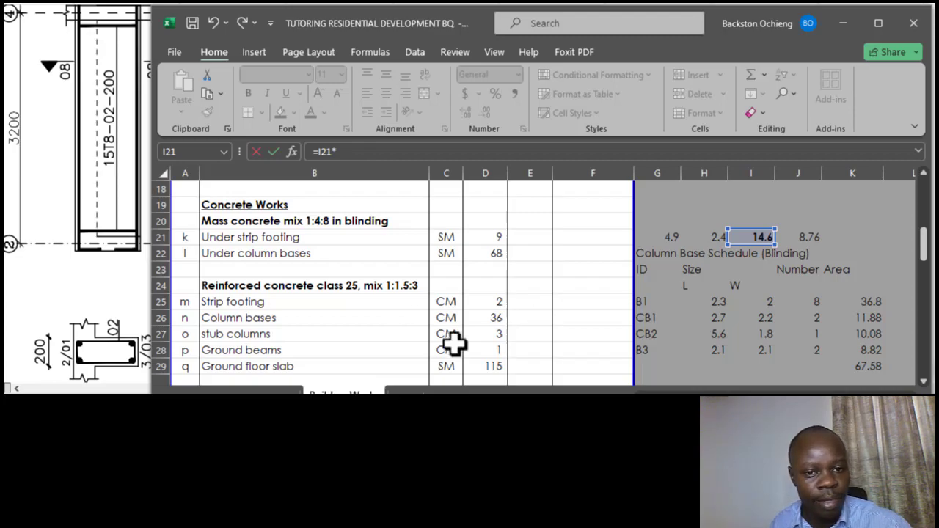
- Switch to the structural drawings and examine the typical section through the strip footing for its depth
{"action": "left_click", "coordinate": [119, 238]}
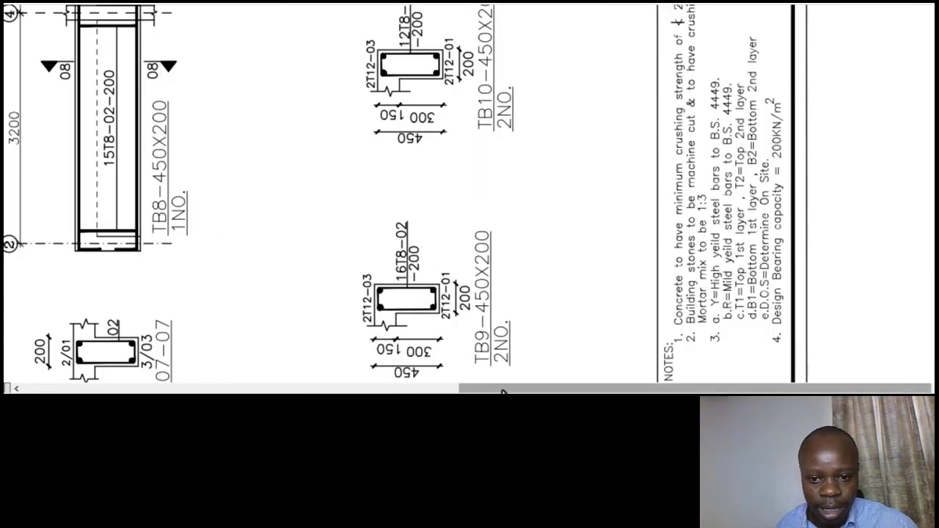
{"action": "left_click_drag", "start_coordinate": [463, 389], "coordinate": [110, 390]}
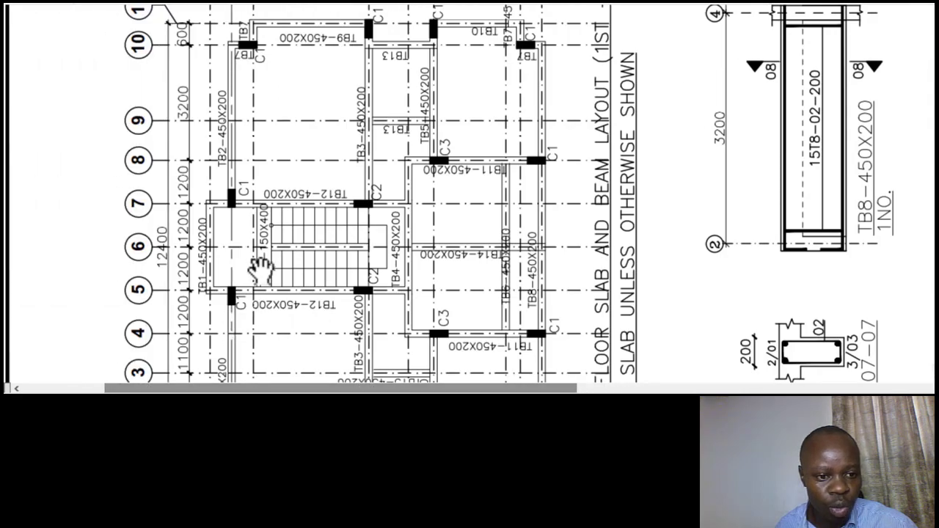
{"action": "scroll", "coordinate": [415, 229], "scroll_direction": "up", "scroll_amount": 3}
{"action": "scroll", "coordinate": [414, 231], "scroll_direction": "up", "scroll_amount": 3}
{"action": "scroll", "coordinate": [408, 228], "scroll_direction": "up", "scroll_amount": 3}
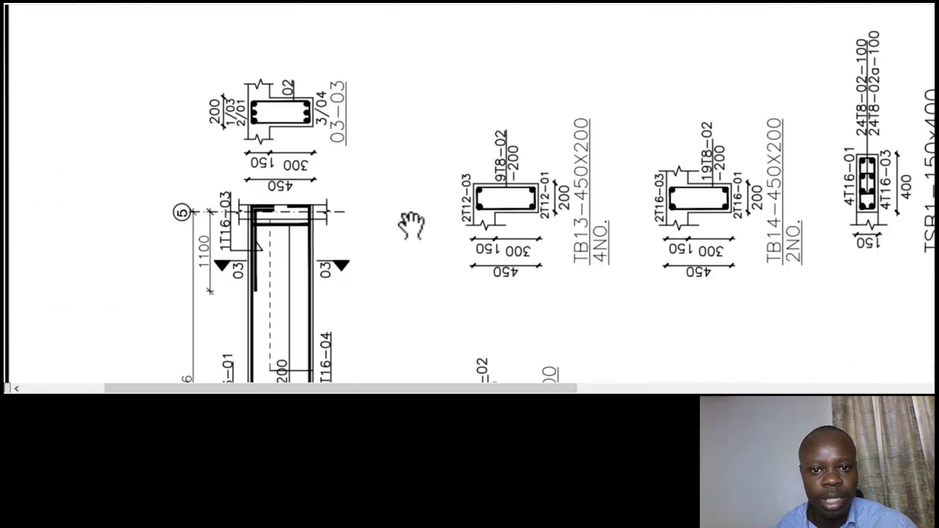
{"action": "scroll", "coordinate": [409, 216], "scroll_direction": "down", "scroll_amount": 15}
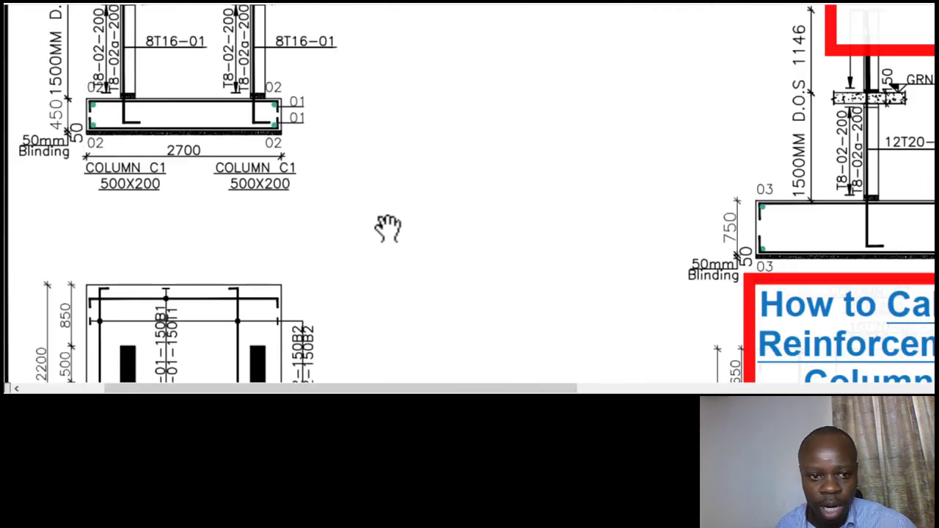
{"action": "scroll", "coordinate": [388, 227], "scroll_direction": "up", "scroll_amount": 4}
{"action": "scroll", "coordinate": [373, 204], "scroll_direction": "down", "scroll_amount": 2}
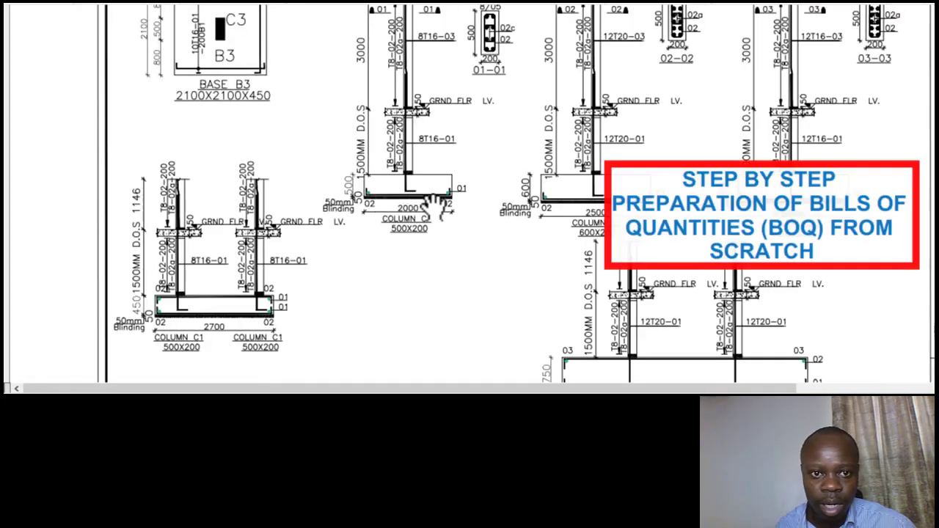
{"action": "scroll", "coordinate": [436, 211], "scroll_direction": "up", "scroll_amount": 8}
{"action": "scroll", "coordinate": [433, 224], "scroll_direction": "up", "scroll_amount": 10}
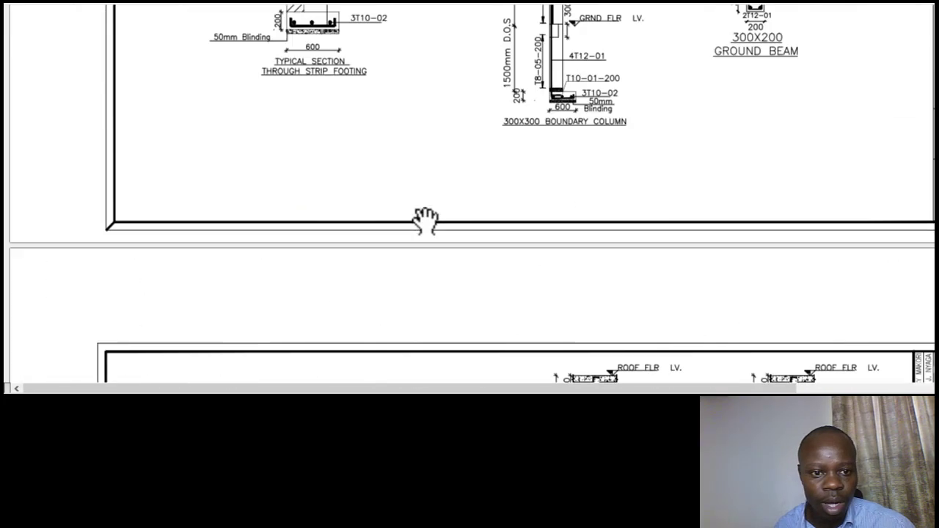
{"action": "scroll", "coordinate": [272, 261], "scroll_direction": "up", "scroll_amount": 5}
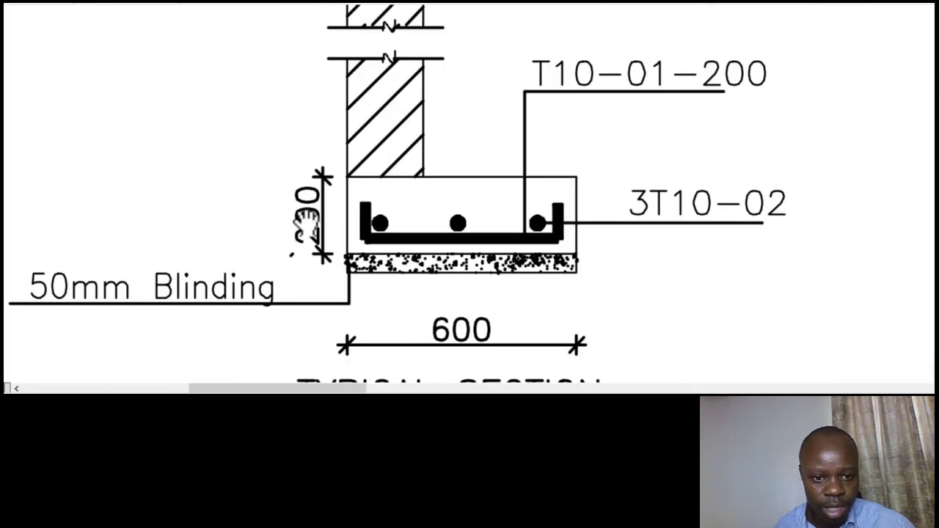
{"action": "scroll", "coordinate": [307, 220], "scroll_direction": "down", "scroll_amount": 2}
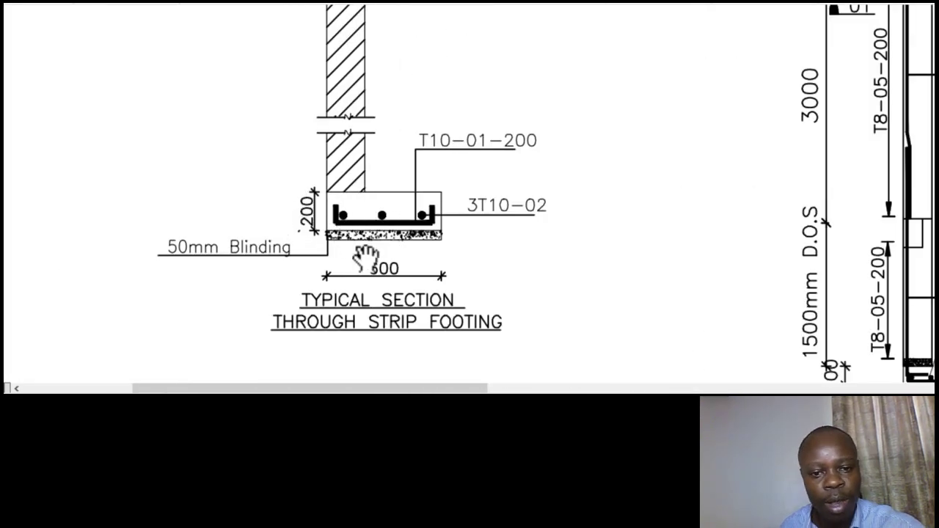
- Switch back to the TUTORING RESIDENTIAL DEVELOPMENT BQ workbook and complete the S42 formula as =I21*0.2*2
{"action": "mouse_move", "coordinate": [506, 400]}
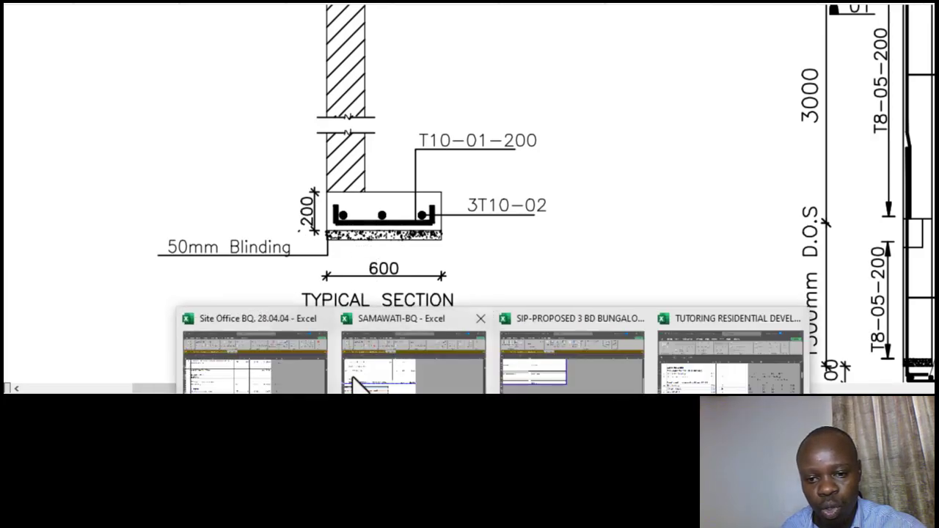
{"action": "left_click", "coordinate": [711, 361]}
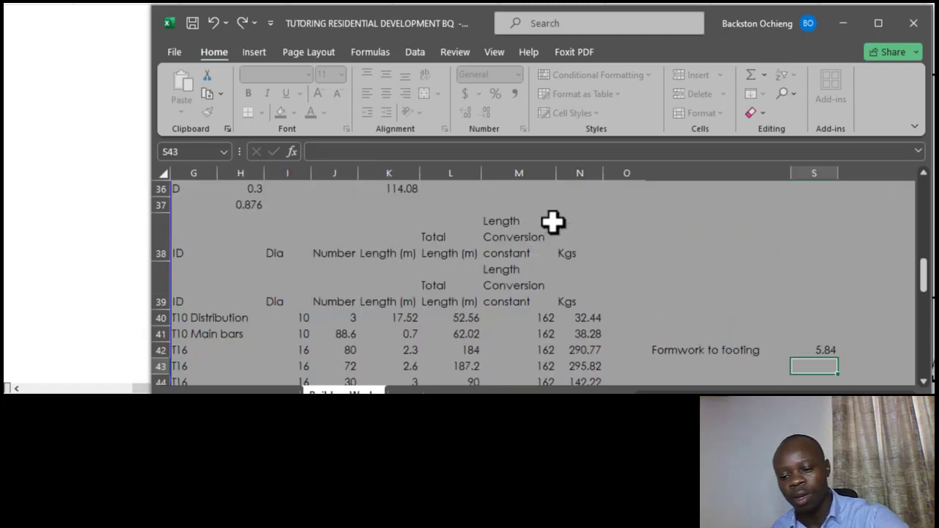
{"action": "scroll", "coordinate": [656, 231], "scroll_direction": "down", "scroll_amount": 1}
- Check the footing formwork calculation in row 42 and enter 6 as the quantity for the strip footing item in D42
{"action": "left_click", "coordinate": [675, 271]}
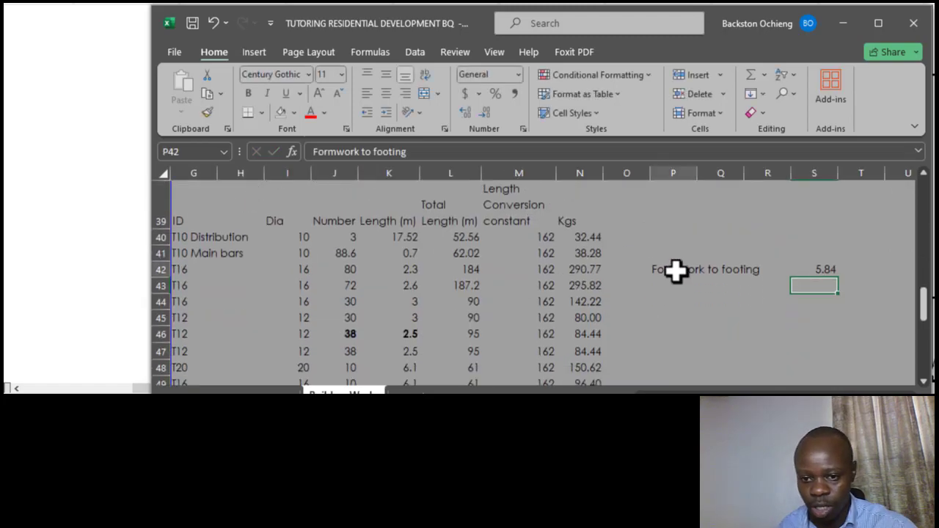
{"action": "left_click", "coordinate": [798, 270]}
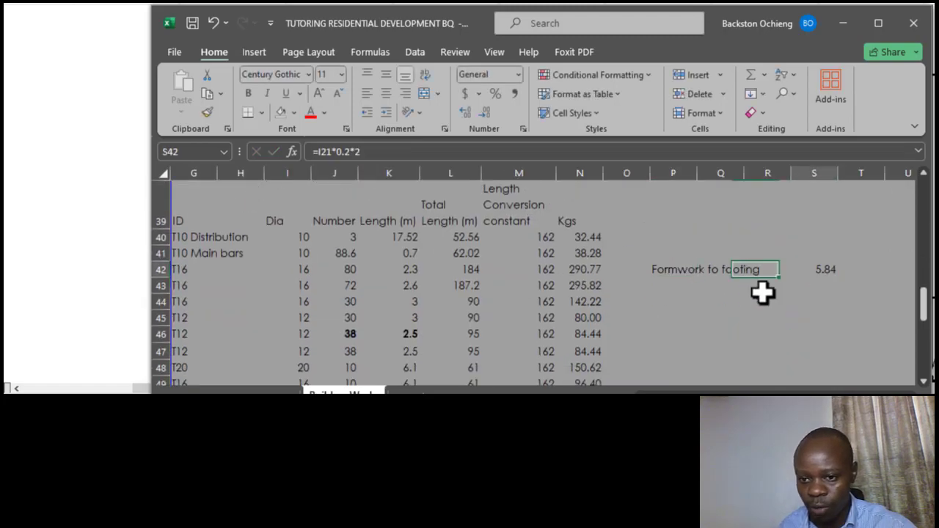
{"action": "left_click", "coordinate": [853, 269]}
{"action": "left_click", "coordinate": [813, 270]}
{"action": "left_click", "coordinate": [663, 272]}
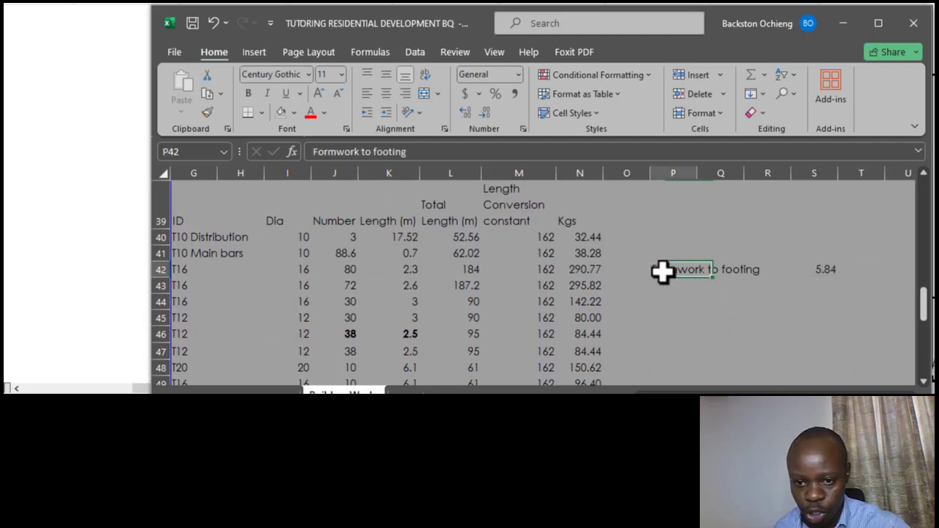
{"action": "scroll", "coordinate": [484, 284], "scroll_direction": "left", "scroll_amount": 6}
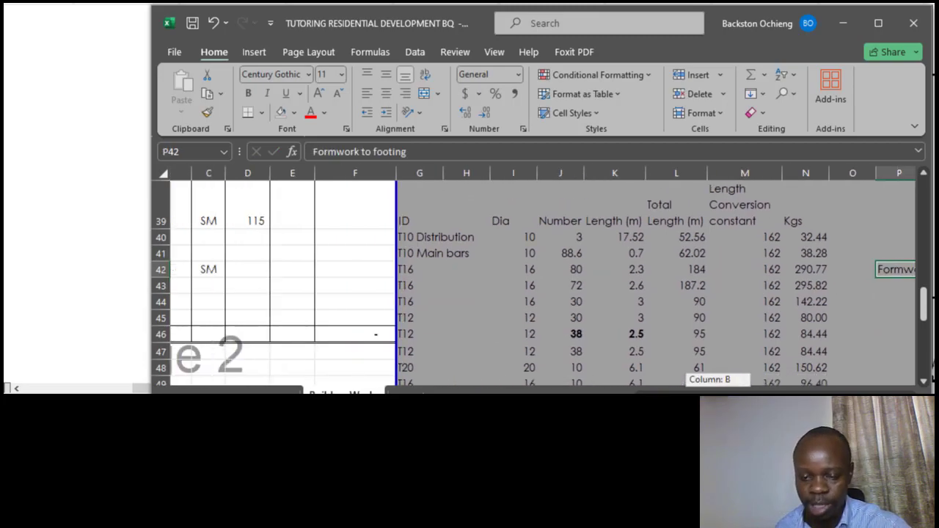
{"action": "left_click", "coordinate": [490, 269]}
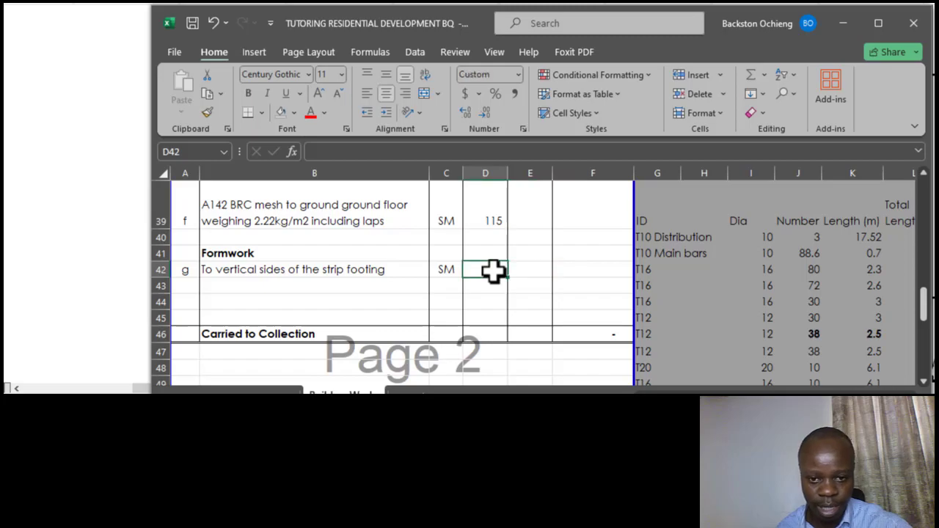
{"action": "type", "text": "6"}
{"action": "left_click", "coordinate": [415, 265]}
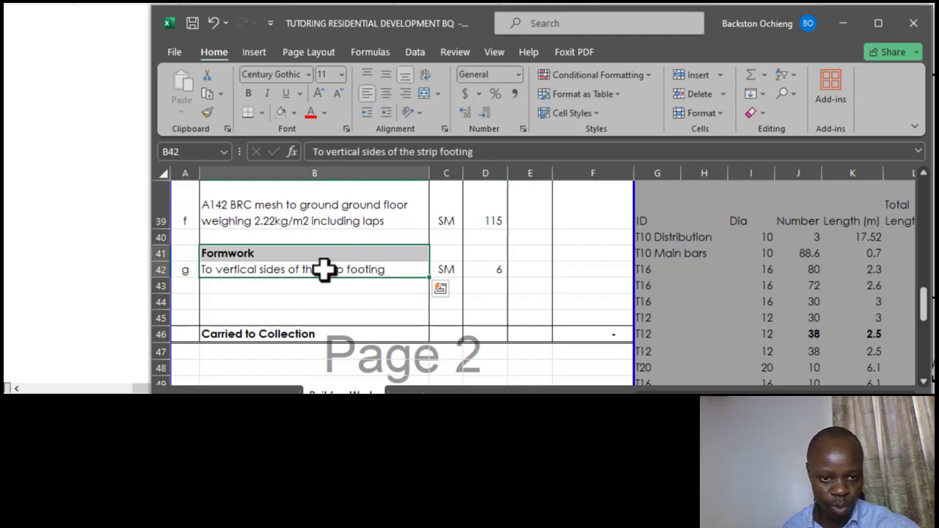
- Copy the strip footing formwork item, from letter to quantity, into row 43 and change the copy's item letter to h
{"action": "left_click_drag", "start_coordinate": [189, 272], "coordinate": [497, 272]}
{"action": "key", "text": "ctrl+c"}
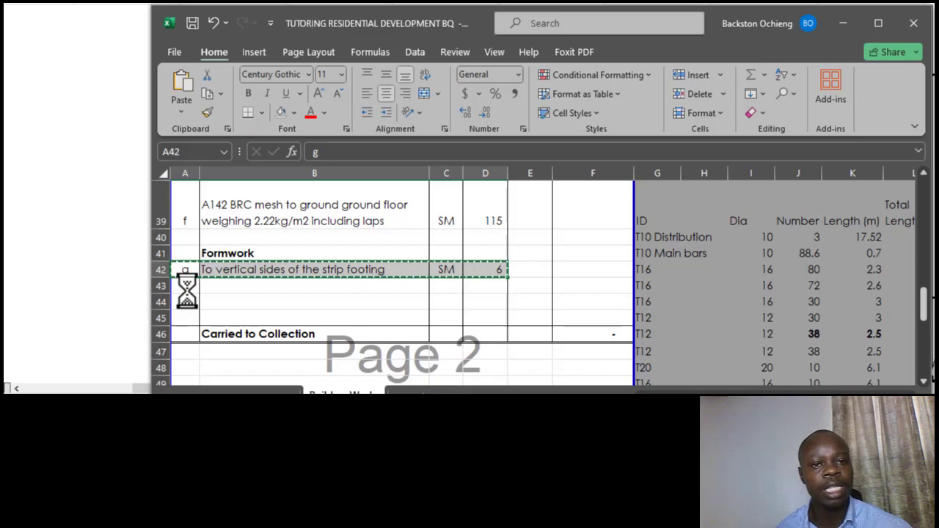
{"action": "left_click", "coordinate": [185, 288]}
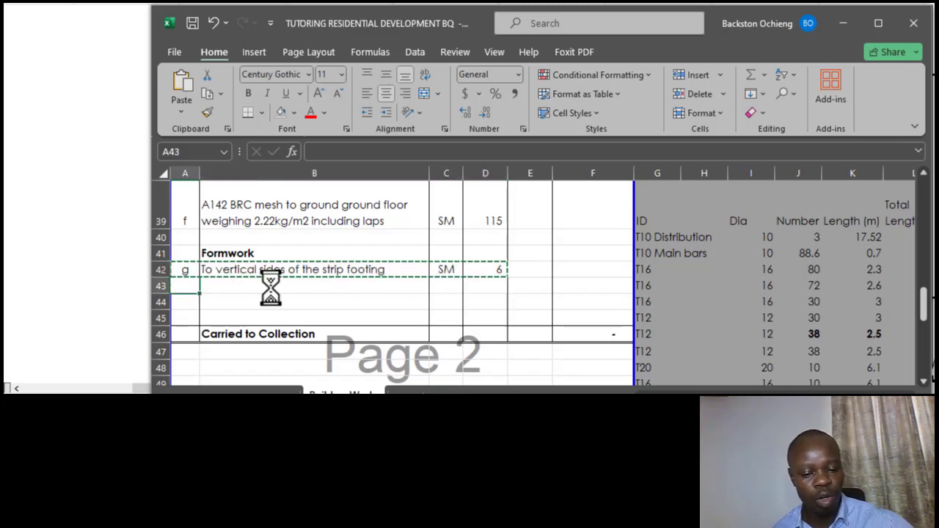
{"action": "key", "text": "ctrl+v"}
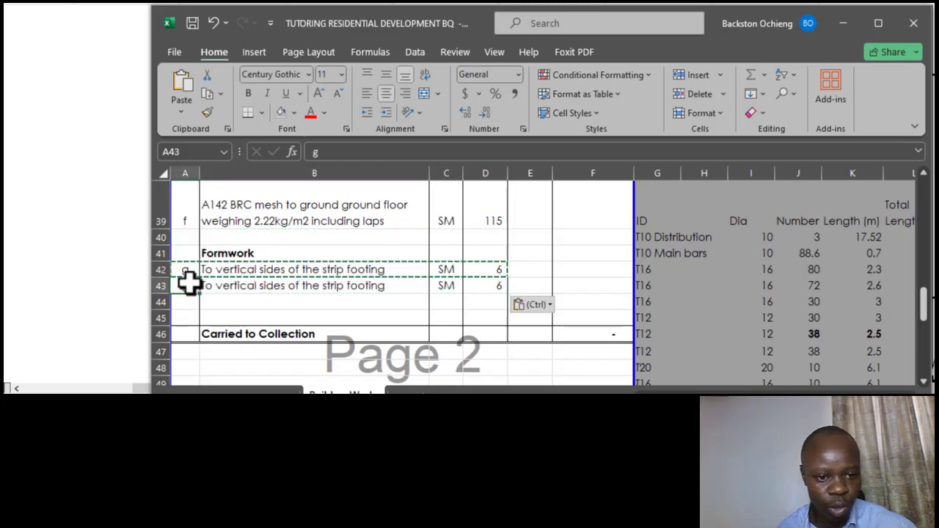
{"action": "type", "text": "h"}
{"action": "left_click", "coordinate": [260, 287]}
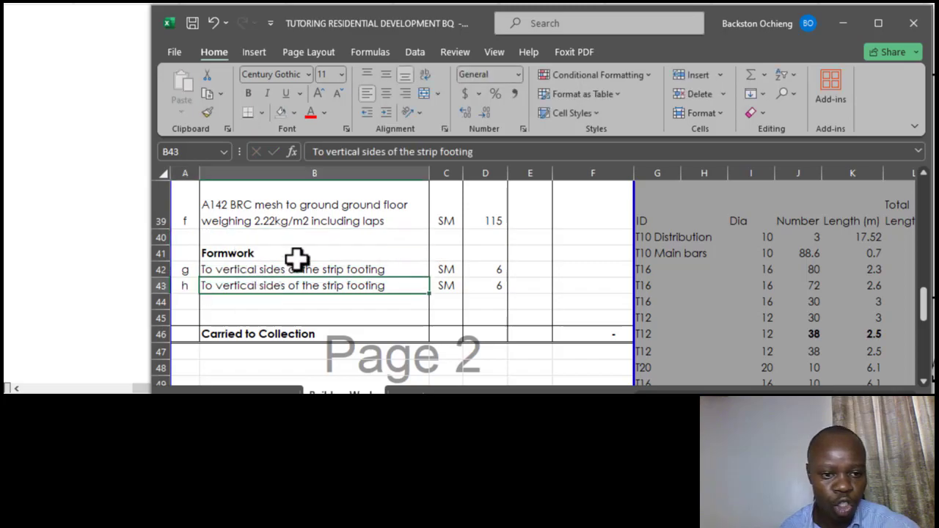
- Examine the Concrete Works items higher up in the bill for the next element that needs formwork
{"action": "scroll", "coordinate": [294, 261], "scroll_direction": "up", "scroll_amount": 3}
{"action": "scroll", "coordinate": [289, 261], "scroll_direction": "up", "scroll_amount": 4}
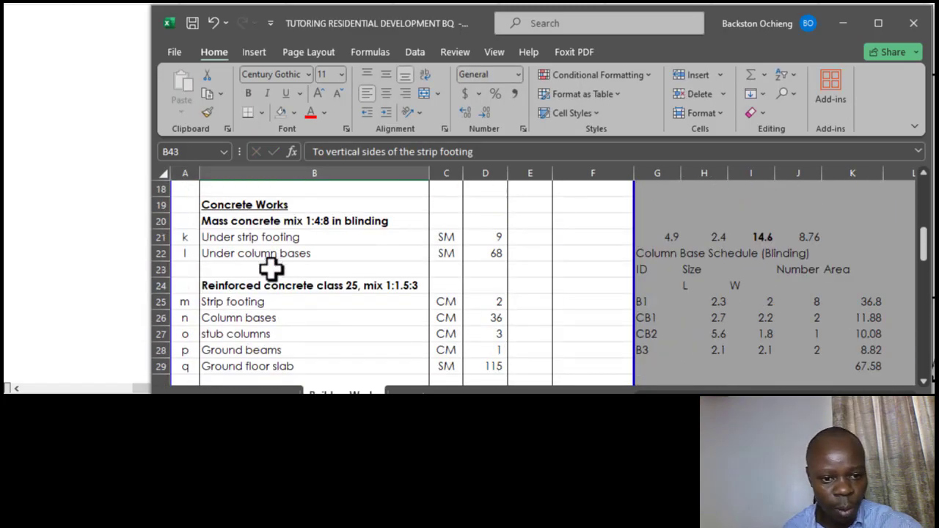
{"action": "scroll", "coordinate": [271, 269], "scroll_direction": "down", "scroll_amount": 1}
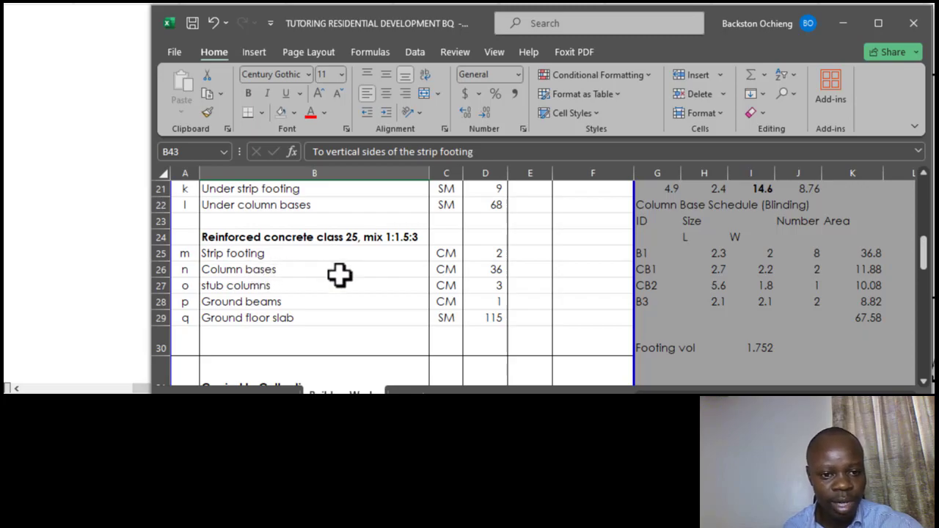
{"action": "scroll", "coordinate": [339, 277], "scroll_direction": "down", "scroll_amount": 6}
{"action": "scroll", "coordinate": [340, 279], "scroll_direction": "down", "scroll_amount": 2}
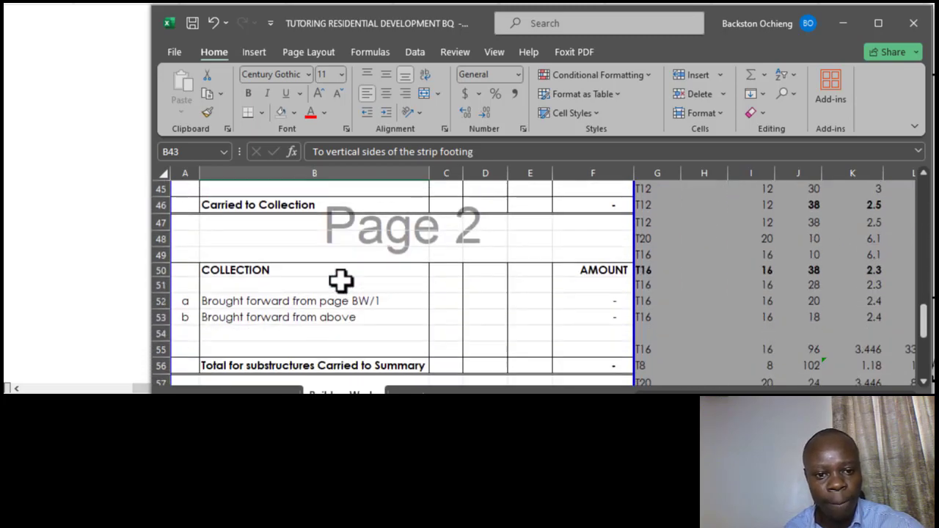
{"action": "scroll", "coordinate": [334, 268], "scroll_direction": "up", "scroll_amount": 1}
{"action": "left_click", "coordinate": [330, 240]}
{"action": "left_click", "coordinate": [290, 207]}
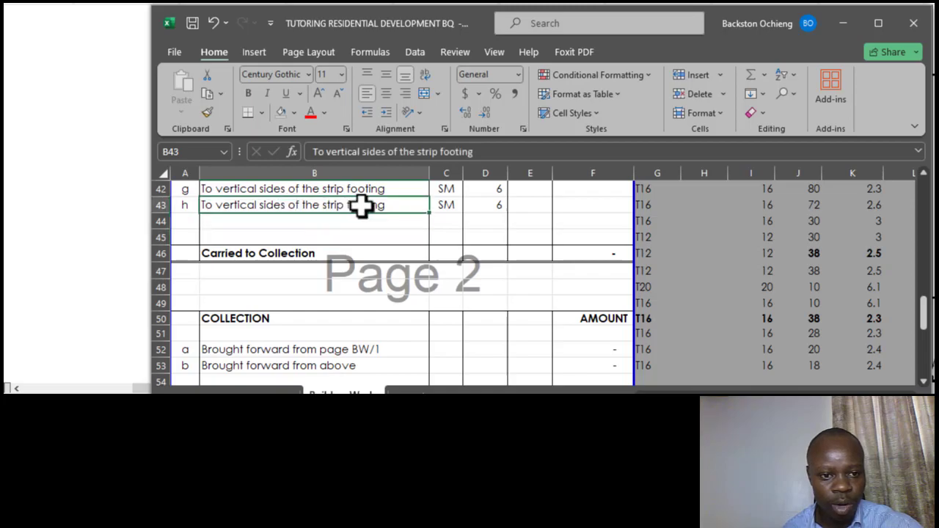
{"action": "scroll", "coordinate": [360, 205], "scroll_direction": "up", "scroll_amount": 1}
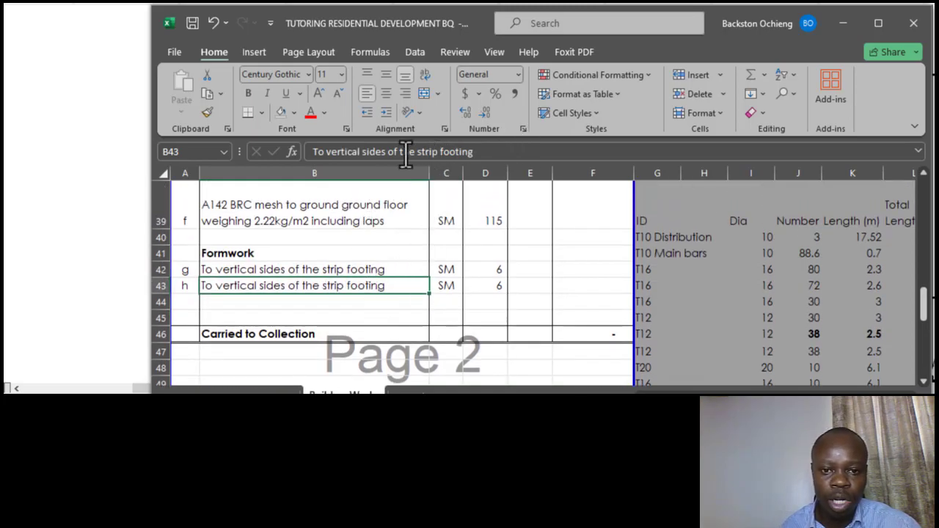
- Change the description of item h in B43 to "Ditto: column bases"
{"action": "left_click", "coordinate": [307, 152]}
{"action": "type", "text": "Dit"}
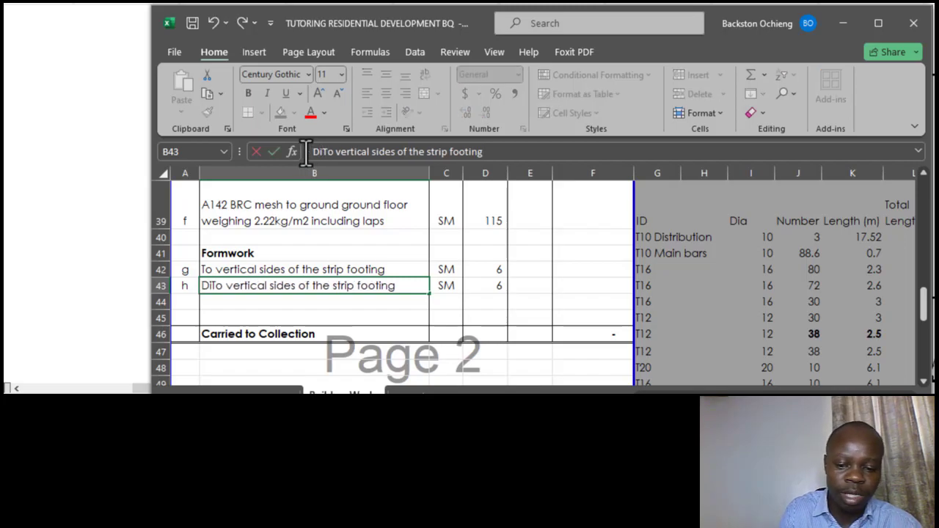
{"action": "type", "text": "to"}
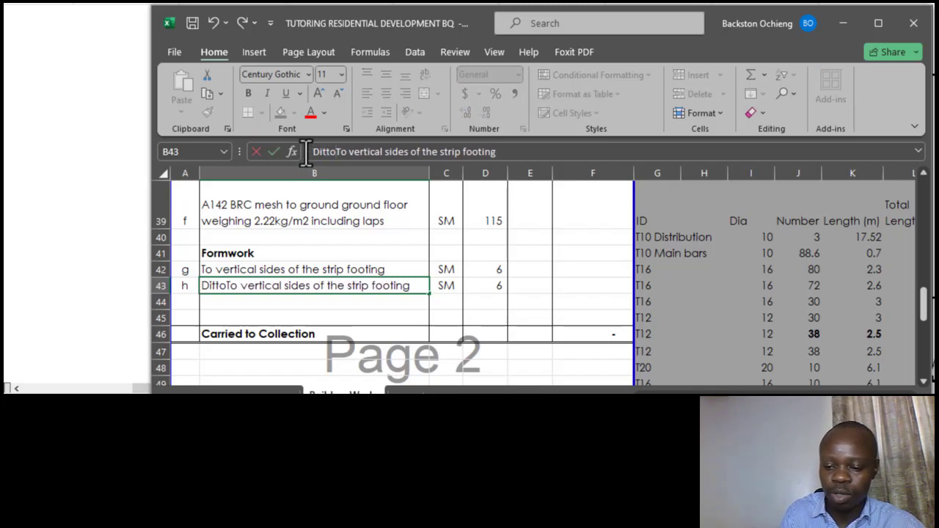
{"action": "type", "text": ":"}
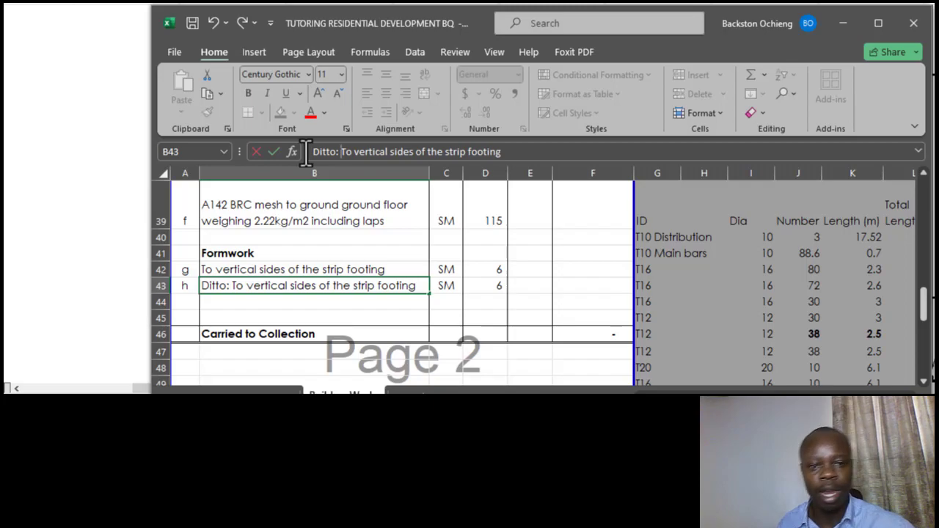
{"action": "left_click", "coordinate": [441, 152]}
{"action": "key", "text": "BackSpace"}
{"action": "key", "text": "BackSpace"}
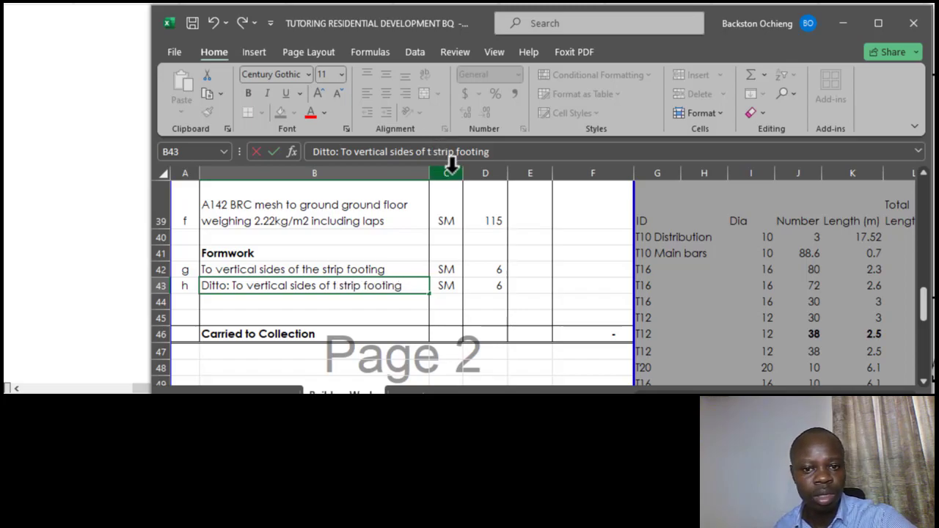
{"action": "key", "text": "BackSpace"}
{"action": "key", "text": "BackSpace"}
{"action": "key", "text": "BackSpace"}
{"action": "key", "text": "BackSpace"}
{"action": "key", "text": "BackSpace"}
{"action": "key", "text": "BackSpace"}
{"action": "key", "text": "BackSpace"}
{"action": "key", "text": "BackSpace"}
{"action": "key", "text": "BackSpace"}
{"action": "key", "text": "BackSpace"}
{"action": "key", "text": "BackSpace"}
{"action": "key", "text": "BackSpace"}
{"action": "key", "text": "BackSpace"}
{"action": "key", "text": "BackSpace"}
{"action": "key", "text": "BackSpace"}
{"action": "key", "text": "BackSpace"}
{"action": "key", "text": "BackSpace"}
{"action": "key", "text": "BackSpace"}
{"action": "key", "text": "BackSpace"}
{"action": "key", "text": "BackSpace"}
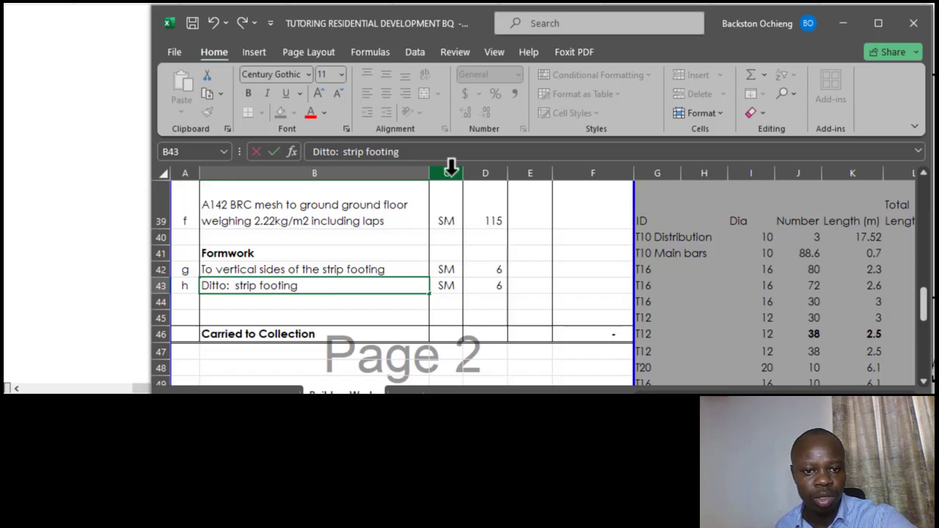
{"action": "key", "text": "BackSpace"}
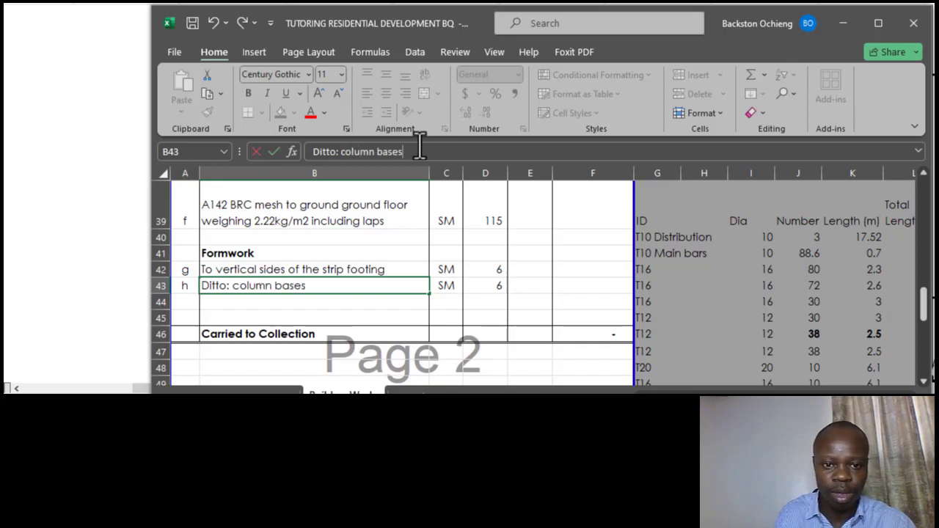
{"action": "left_click", "coordinate": [386, 242]}
{"action": "left_click", "coordinate": [303, 289]}
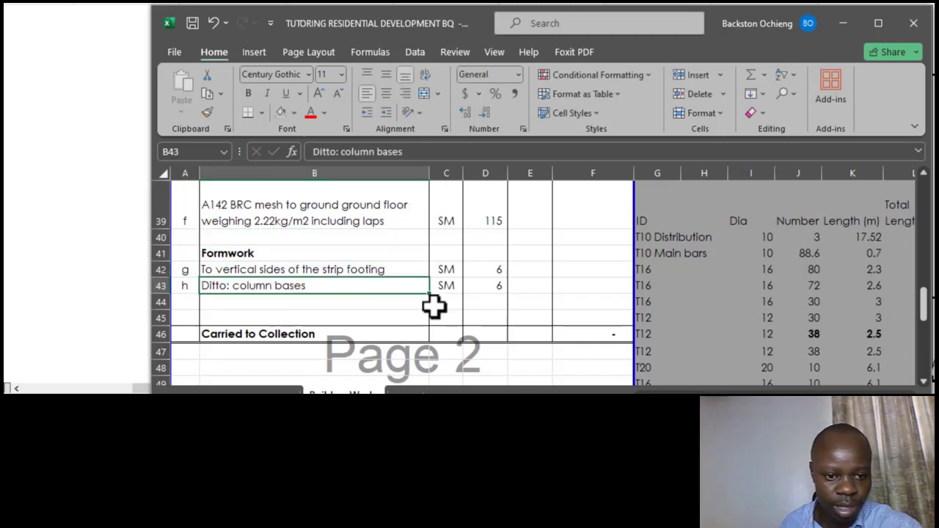
- Label cell P43, below "Formwork to footing" in the calculation area, as "Column bases"
{"action": "left_click", "coordinate": [160, 285]}
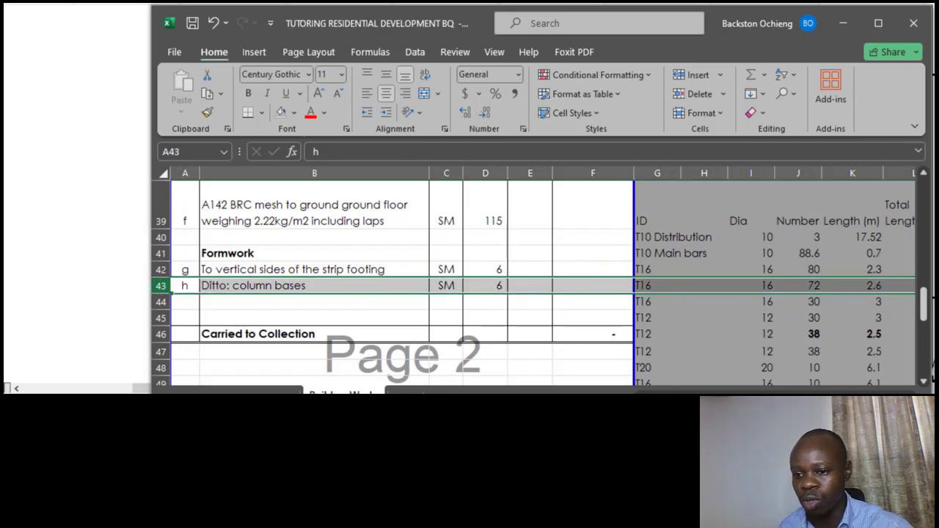
{"action": "scroll", "coordinate": [733, 279], "scroll_direction": "right", "scroll_amount": 6}
{"action": "left_click", "coordinate": [788, 239]}
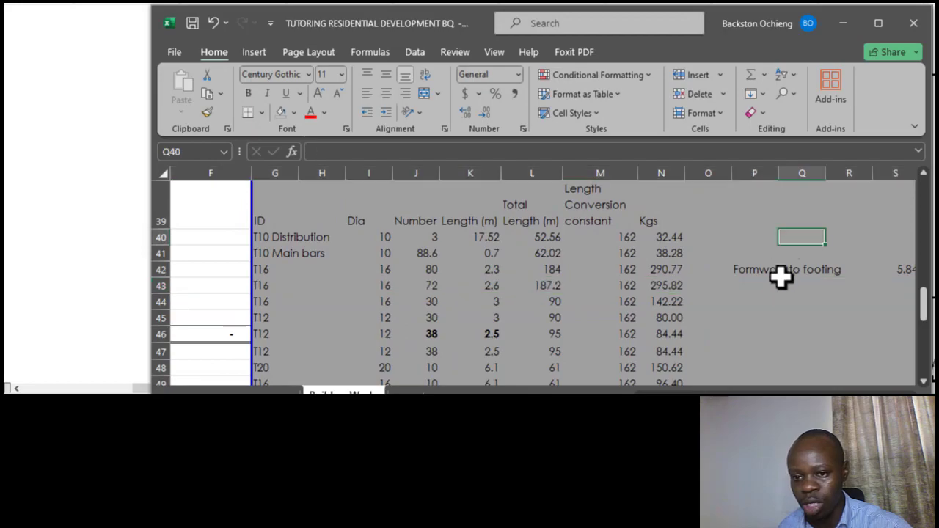
{"action": "left_click", "coordinate": [759, 284]}
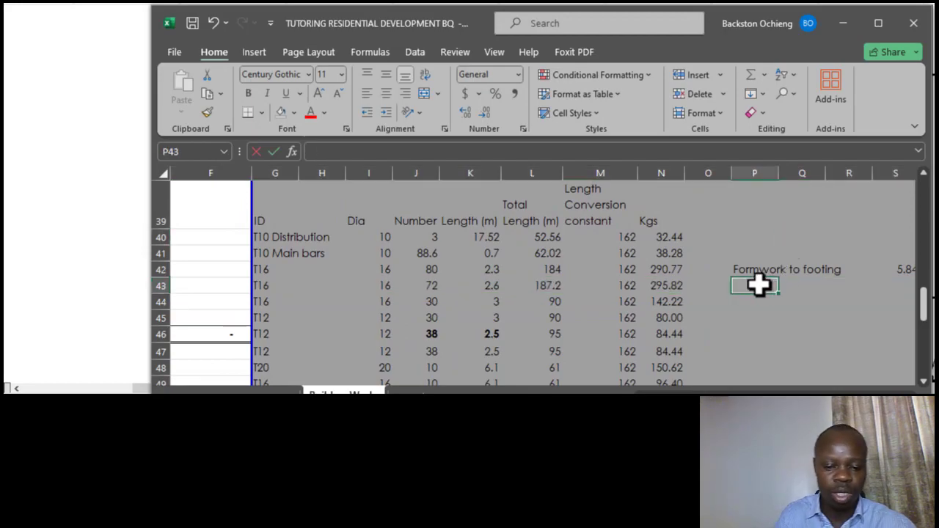
{"action": "type", "text": "Column"}
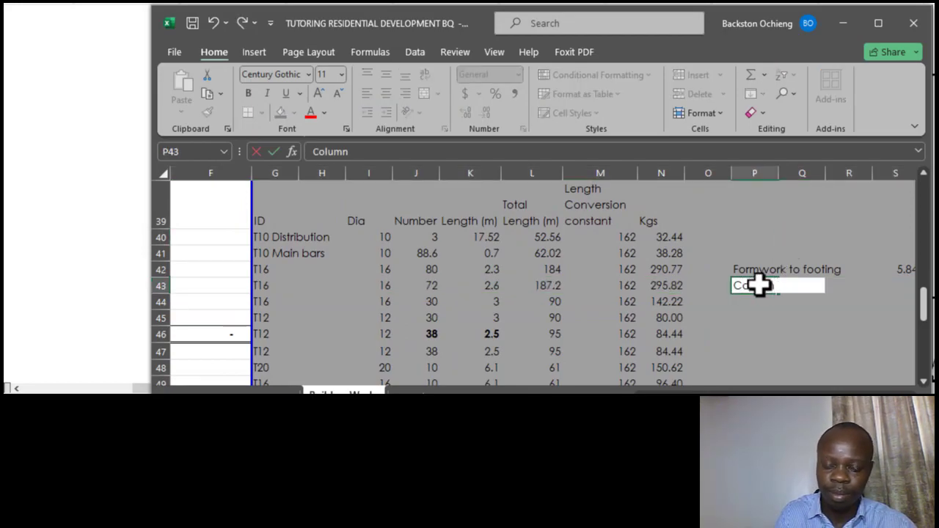
{"action": "type", "text": " bases"}
{"action": "left_click", "coordinate": [763, 237]}
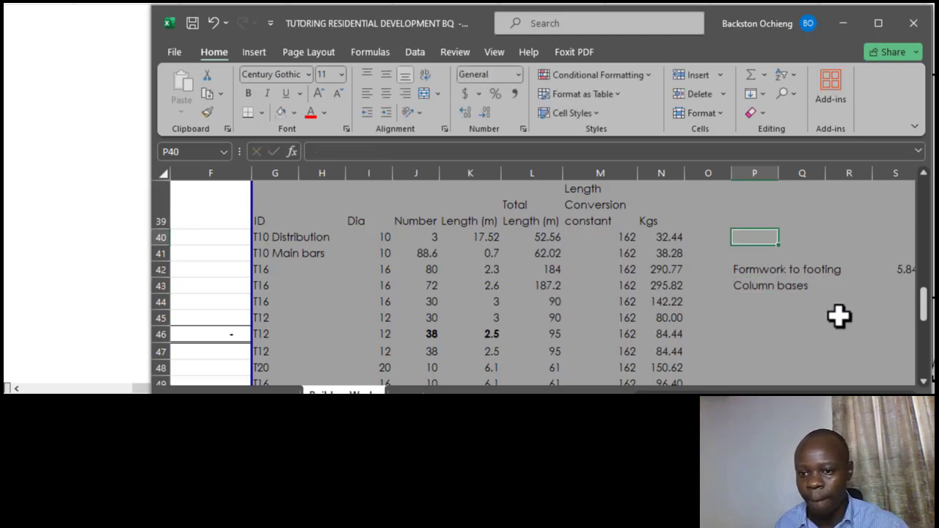
{"action": "scroll", "coordinate": [751, 316], "scroll_direction": "right", "scroll_amount": 3}
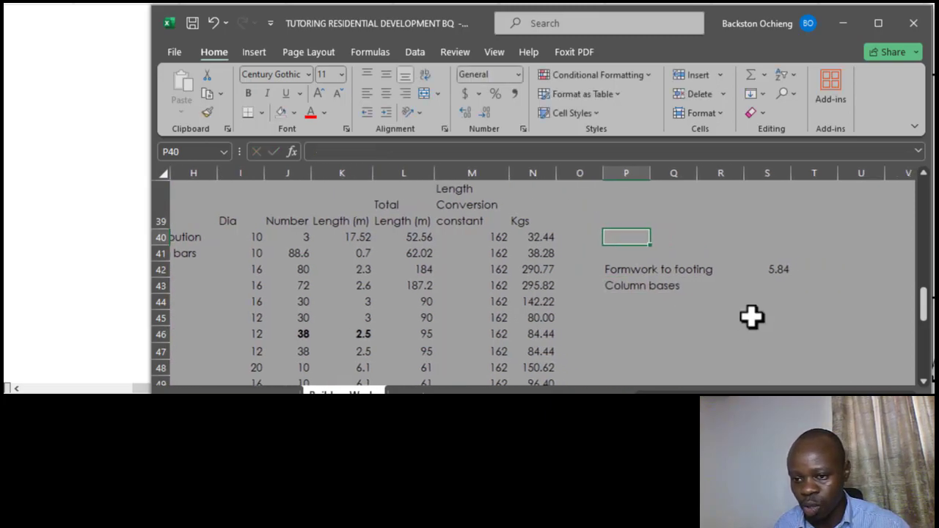
- Switch to the formwork slides and examine the photo of formwork around a reinforced column base
{"action": "left_click", "coordinate": [626, 287]}
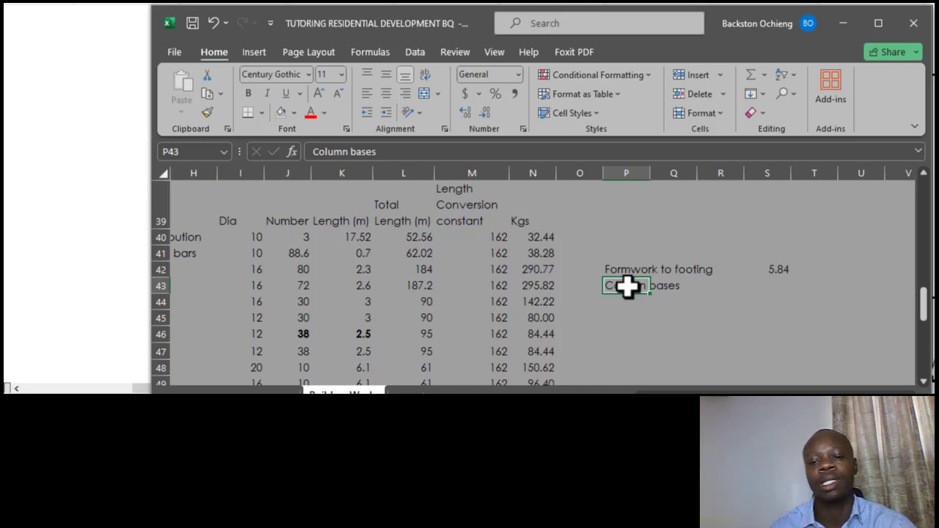
{"action": "left_click", "coordinate": [635, 236]}
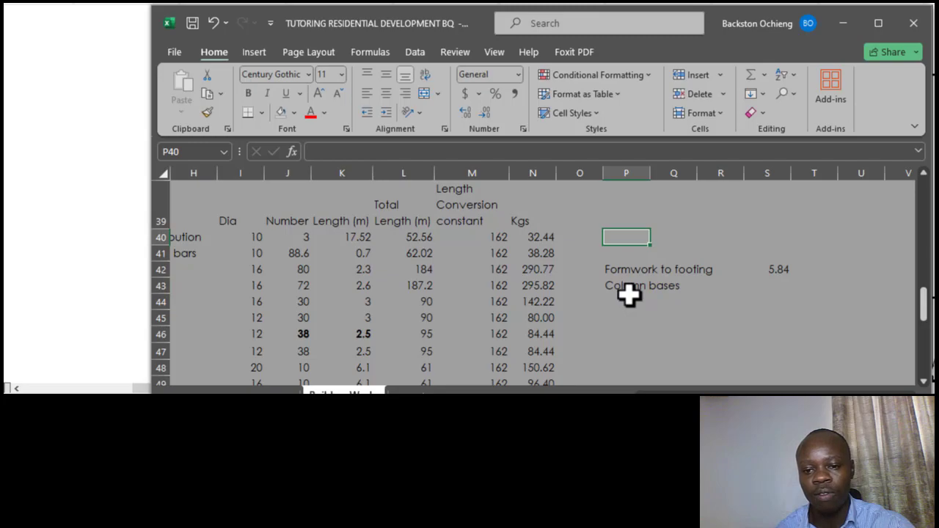
{"action": "left_click", "coordinate": [629, 296]}
{"action": "left_click", "coordinate": [631, 288]}
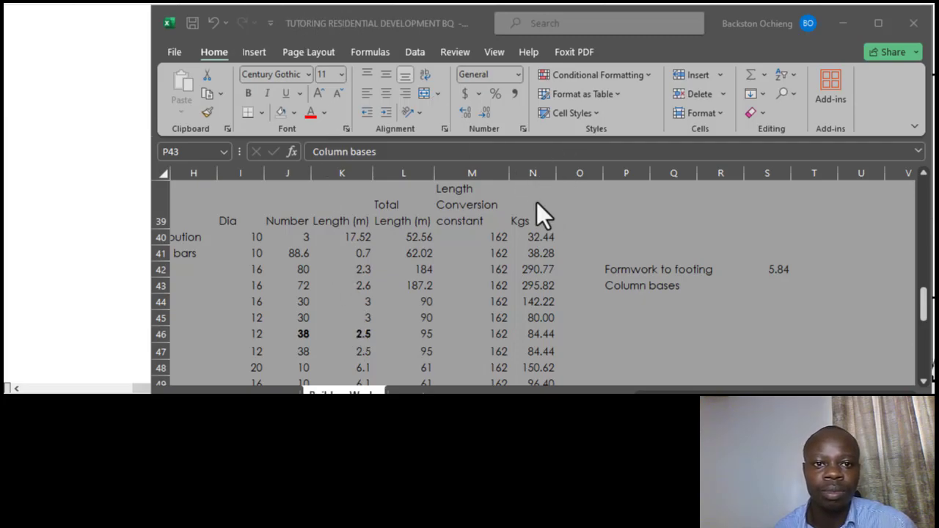
{"action": "key", "text": "alt+Tab"}
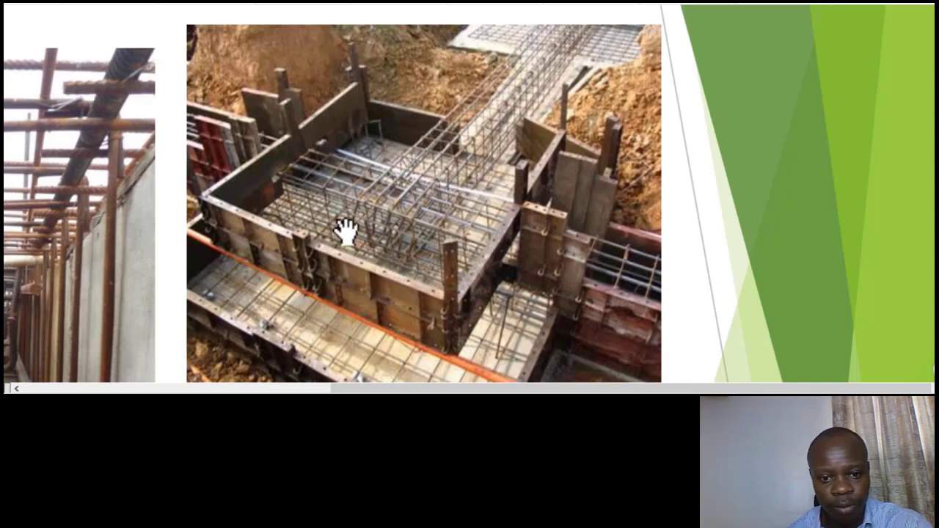
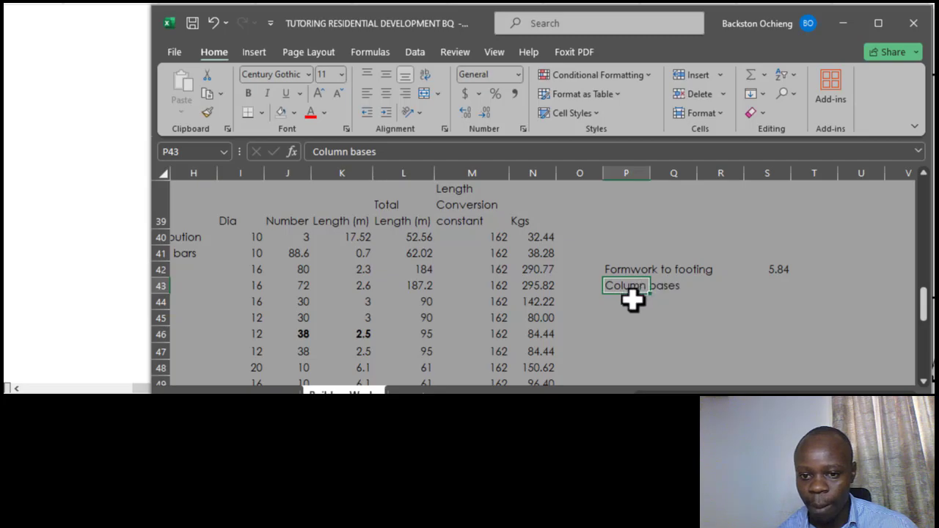
- Enter the column base ID B1 in P44, under the "Column bases" label
{"action": "left_click", "coordinate": [632, 299]}
{"action": "type", "text": "B1"}
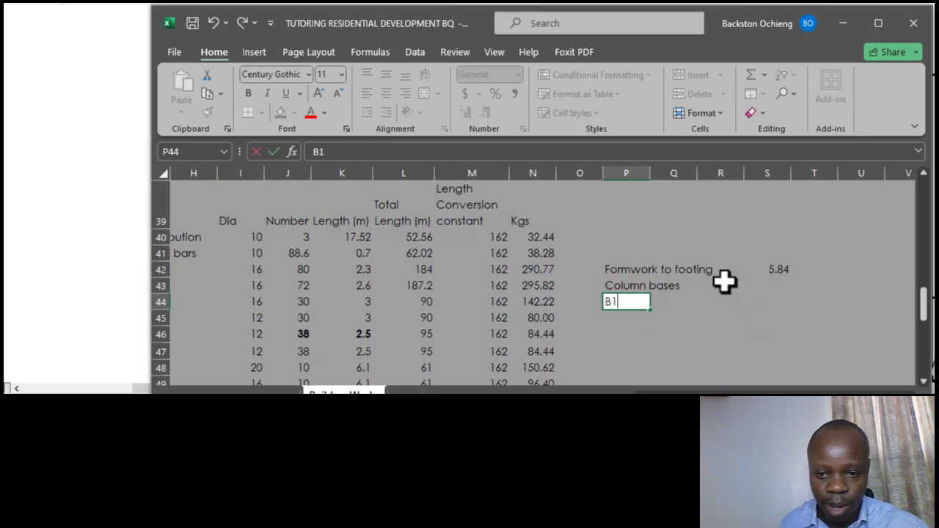
{"action": "key", "text": "Return"}
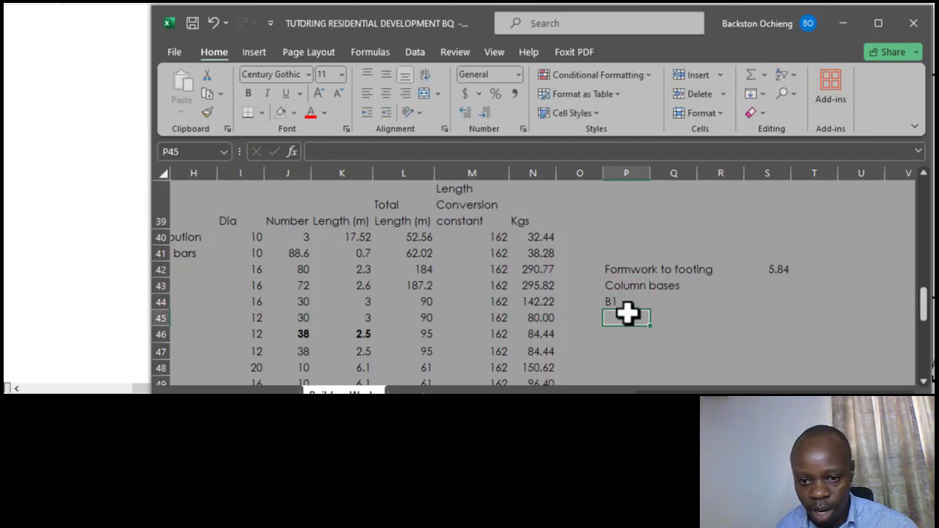
- Enter the column base ID CB1 in P45, directly below B1 in the column bases list
{"action": "type", "text": "B"}
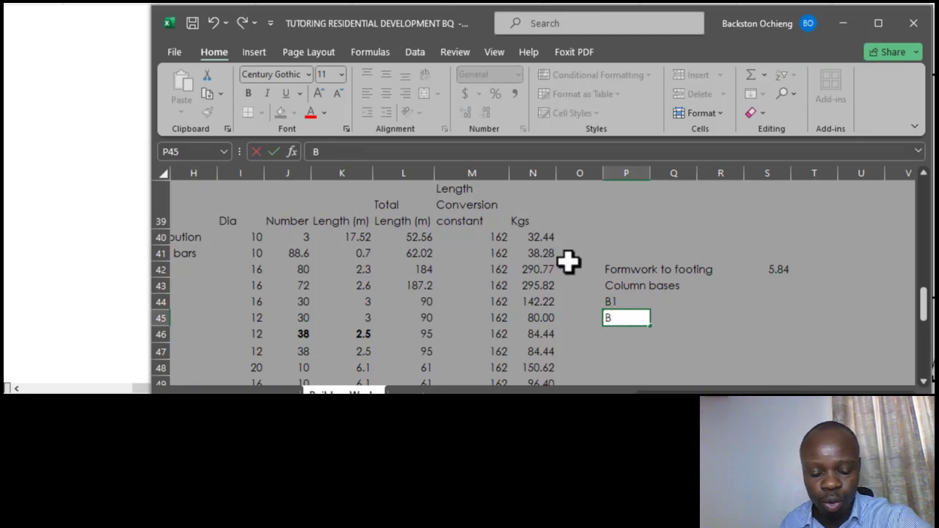
{"action": "type", "text": "B2"}
{"action": "key", "text": "Return"}
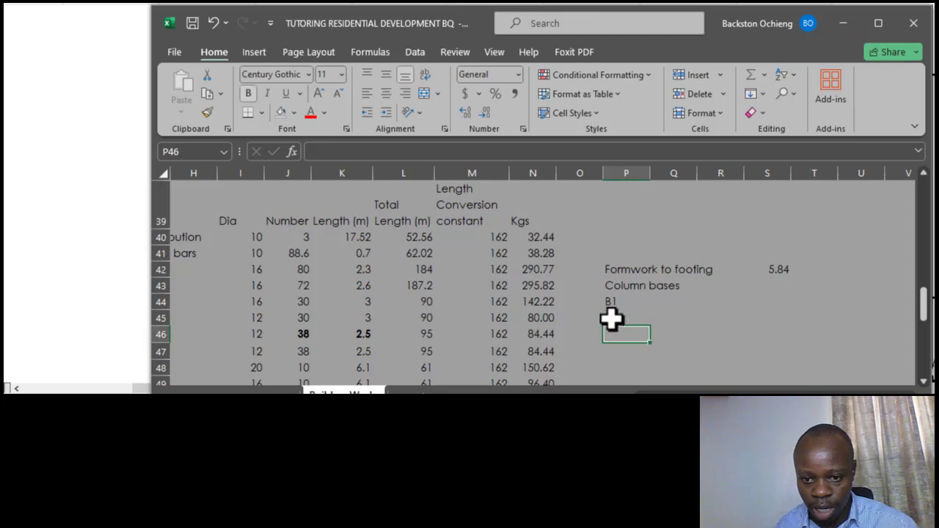
{"action": "left_click", "coordinate": [607, 318]}
{"action": "type", "text": "CB"}
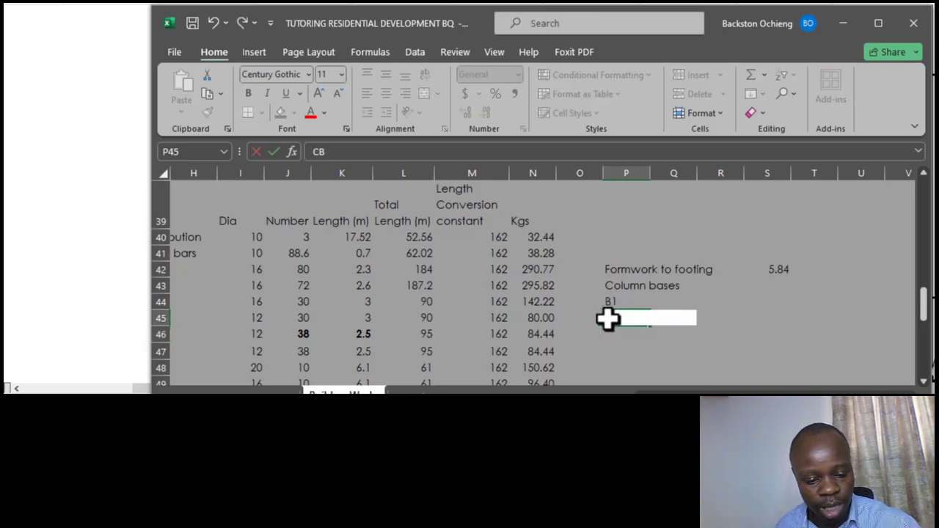
{"action": "type", "text": "1"}
{"action": "left_click", "coordinate": [609, 301]}
{"action": "left_click", "coordinate": [621, 334]}
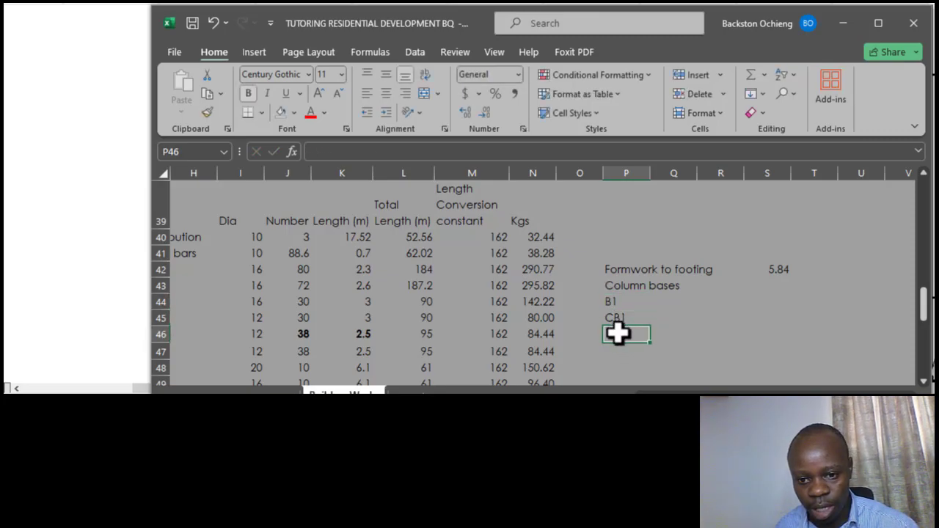
- Enter the column base IDs B2 in P46 and B3 in P47
{"action": "type", "text": "B2"}
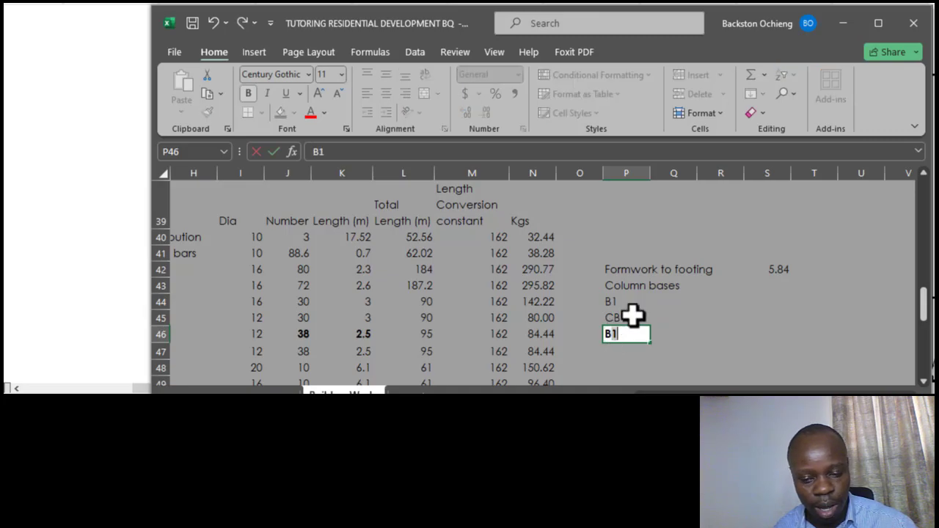
{"action": "left_click", "coordinate": [632, 313]}
{"action": "left_click", "coordinate": [622, 351]}
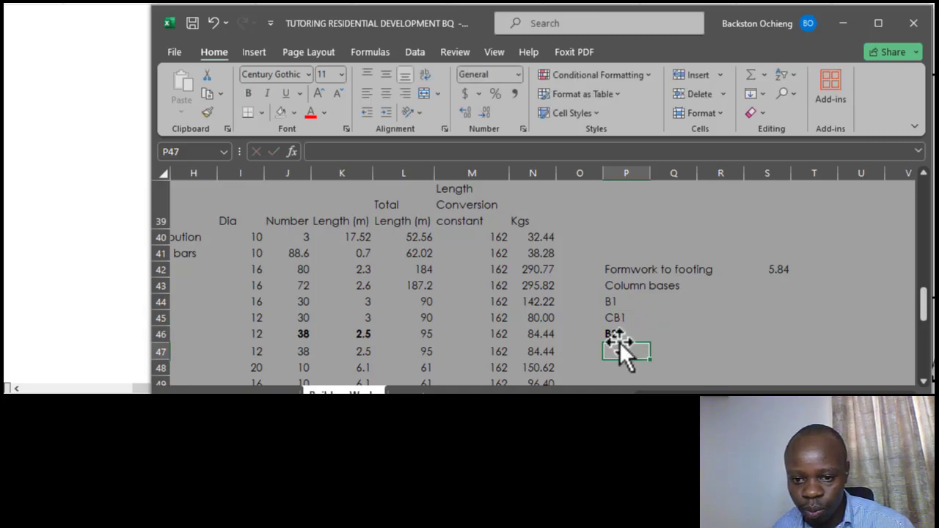
{"action": "type", "text": "B3"}
{"action": "left_click", "coordinate": [620, 286]}
{"action": "left_click", "coordinate": [623, 336]}
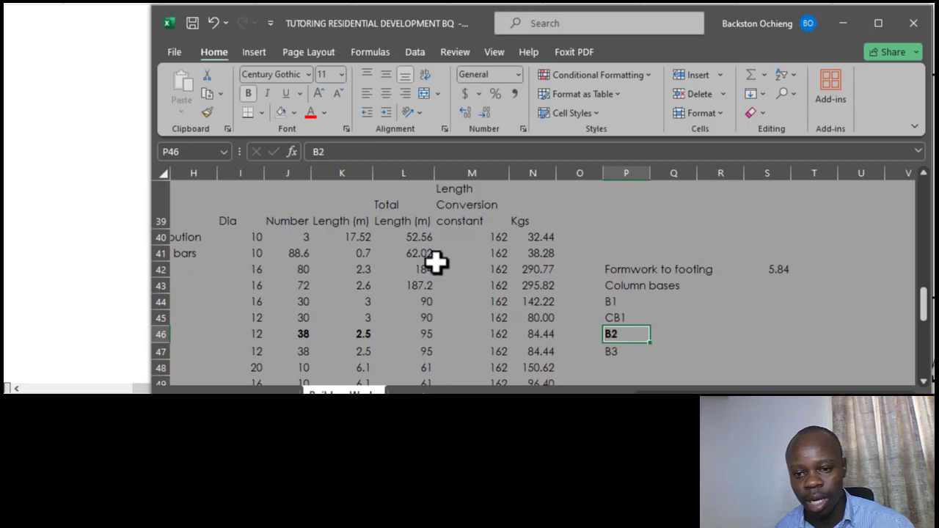
- Copy the IDs, lengths and widths in N25:P28 of the concrete column base schedule and paste them starting at P44
{"action": "scroll", "coordinate": [302, 249], "scroll_direction": "up", "scroll_amount": 6}
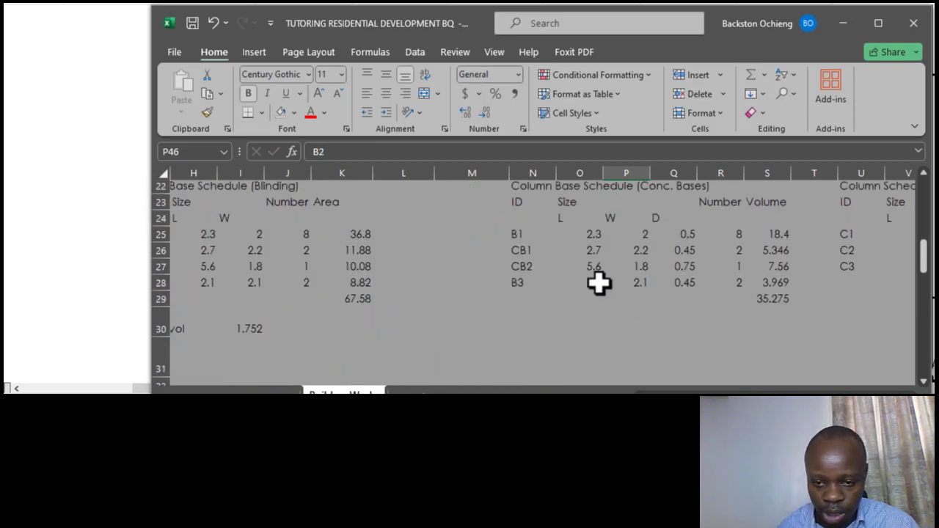
{"action": "scroll", "coordinate": [579, 290], "scroll_direction": "up", "scroll_amount": 1}
{"action": "scroll", "coordinate": [557, 294], "scroll_direction": "down", "scroll_amount": 1}
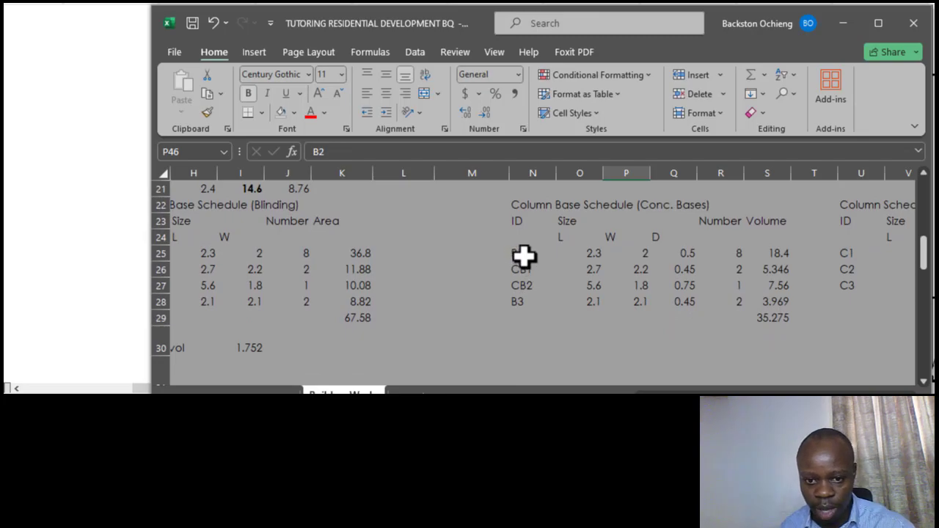
{"action": "left_click_drag", "start_coordinate": [520, 254], "coordinate": [632, 302]}
{"action": "key", "text": "ctrl+c"}
{"action": "scroll", "coordinate": [565, 300], "scroll_direction": "down", "scroll_amount": 10}
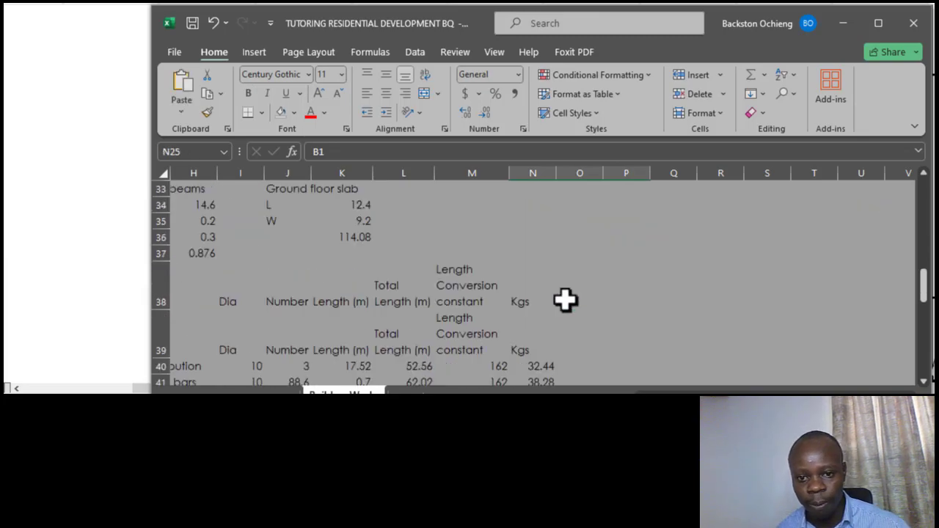
{"action": "scroll", "coordinate": [615, 297], "scroll_direction": "up", "scroll_amount": 4}
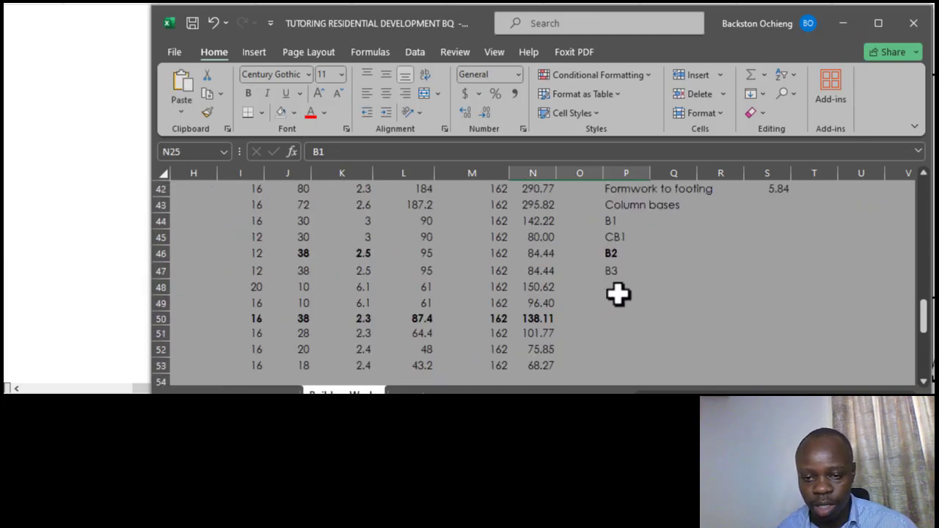
{"action": "left_click", "coordinate": [615, 304]}
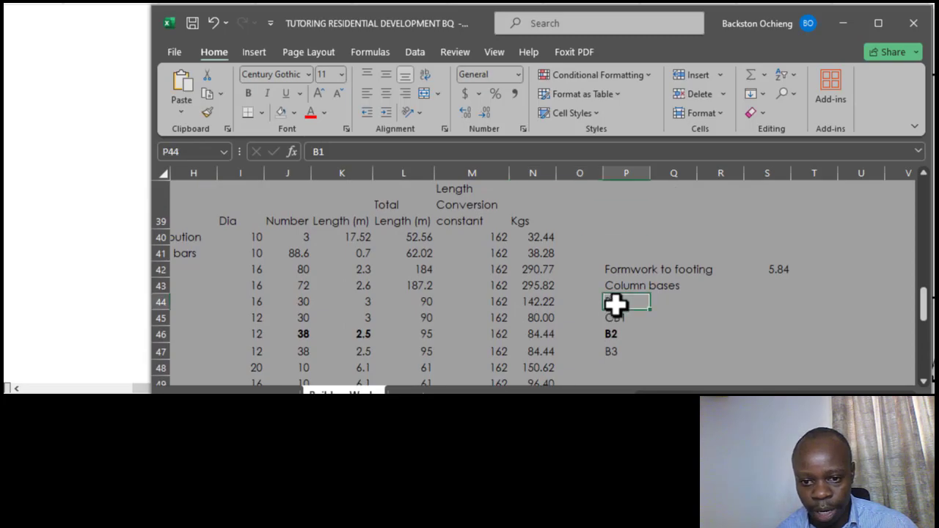
{"action": "key", "text": "ctrl+v"}
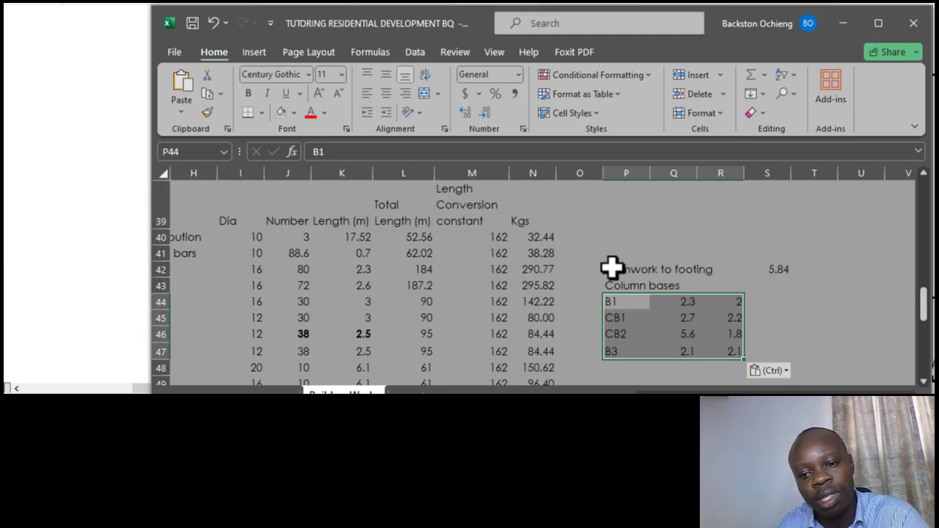
{"action": "left_click", "coordinate": [756, 302]}
{"action": "type", "text": "="}
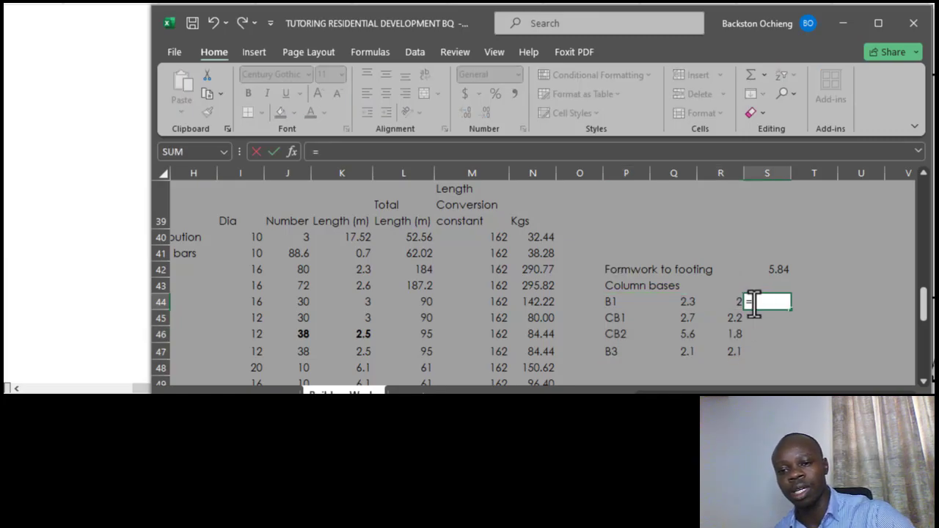
{"action": "key", "text": "Escape"}
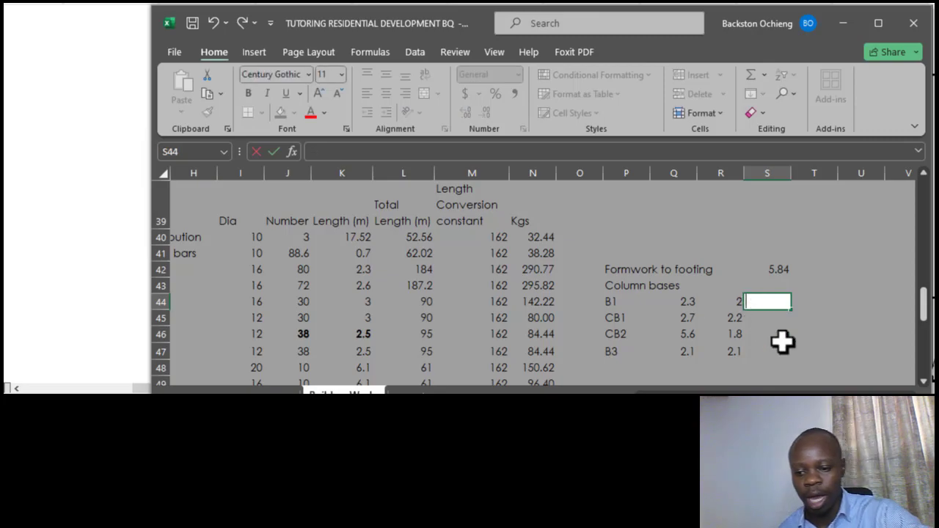
{"action": "left_click", "coordinate": [778, 337]}
- Copy N24:Q28 from the concrete column base schedule, with the L, W and D headings and base IDs, and paste it starting at P44
{"action": "scroll", "coordinate": [584, 284], "scroll_direction": "up", "scroll_amount": 2}
{"action": "scroll", "coordinate": [608, 268], "scroll_direction": "up", "scroll_amount": 8}
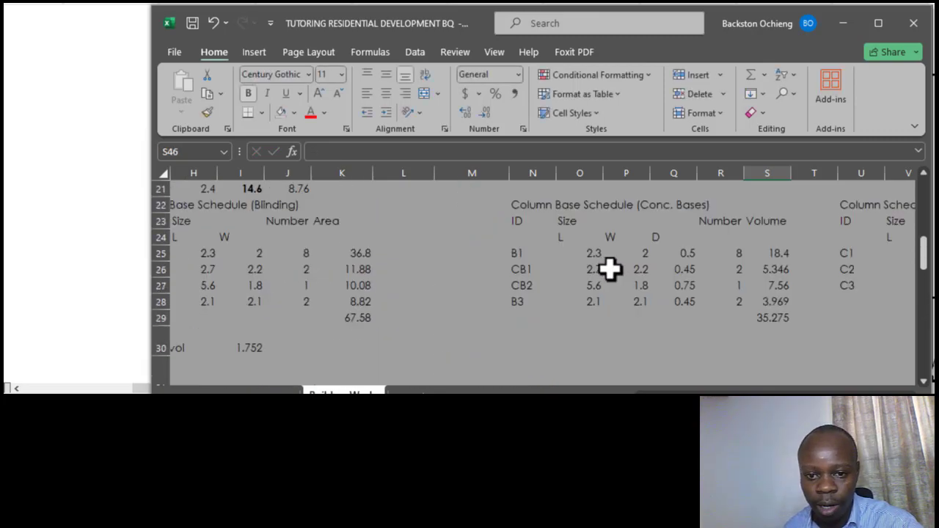
{"action": "scroll", "coordinate": [618, 269], "scroll_direction": "down", "scroll_amount": 3}
{"action": "scroll", "coordinate": [663, 274], "scroll_direction": "down", "scroll_amount": 1}
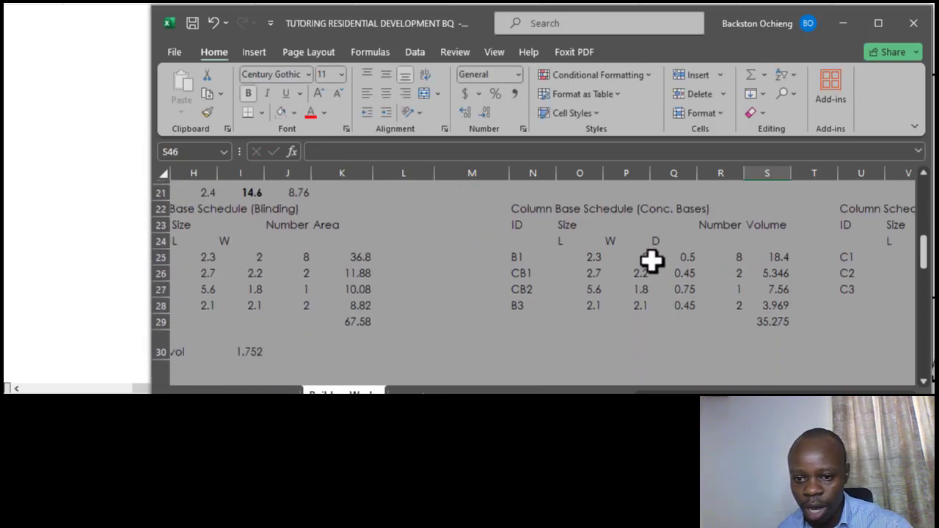
{"action": "left_click", "coordinate": [530, 256]}
{"action": "left_click_drag", "start_coordinate": [530, 257], "coordinate": [681, 301]}
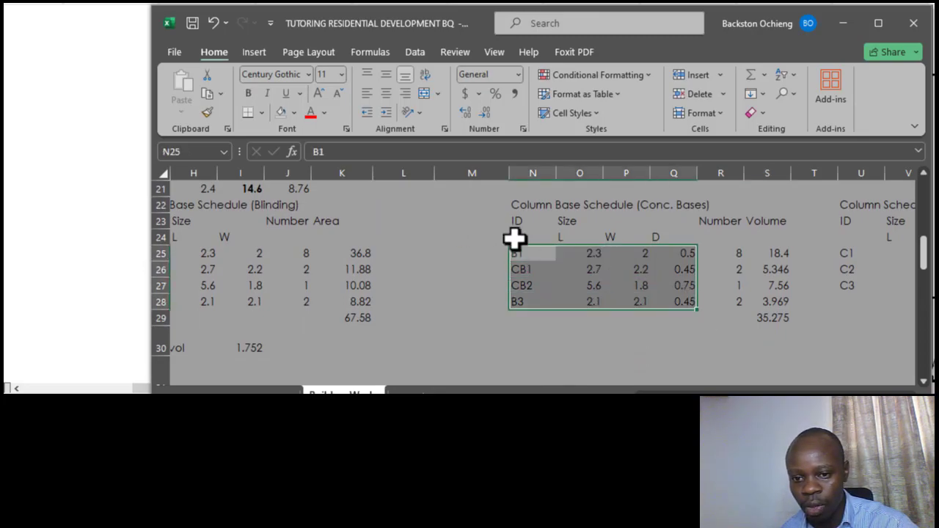
{"action": "left_click_drag", "start_coordinate": [506, 237], "coordinate": [631, 286]}
{"action": "left_click", "coordinate": [543, 264]}
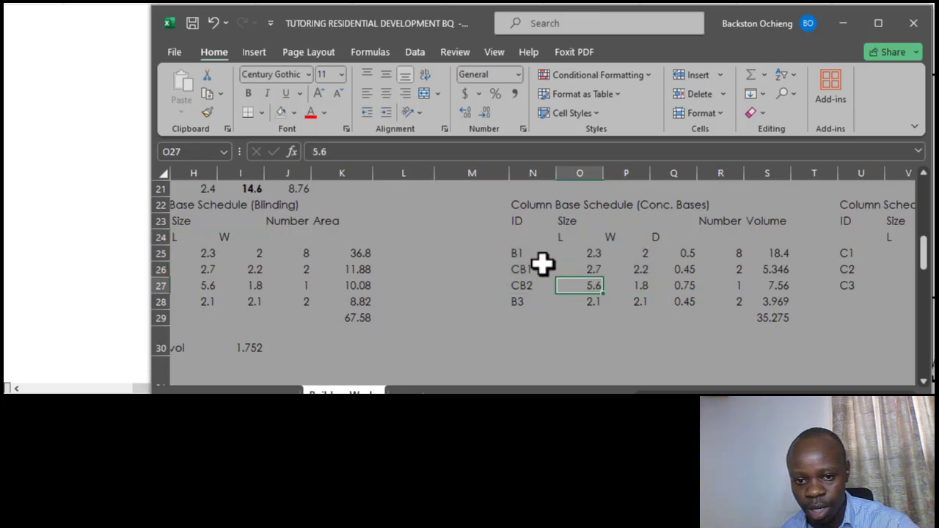
{"action": "left_click_drag", "start_coordinate": [520, 237], "coordinate": [673, 300]}
{"action": "key", "text": "ctrl+c"}
{"action": "scroll", "coordinate": [631, 297], "scroll_direction": "down", "scroll_amount": 12}
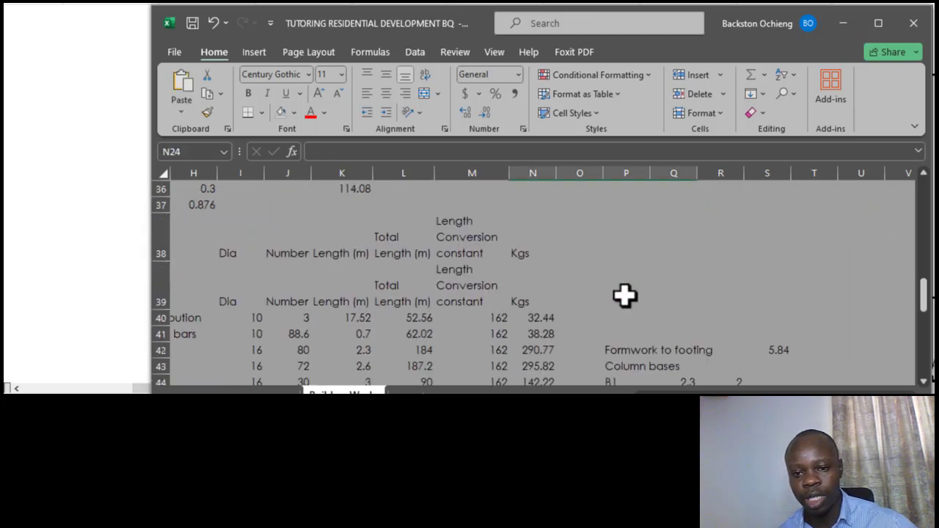
{"action": "scroll", "coordinate": [632, 281], "scroll_direction": "up", "scroll_amount": 3}
{"action": "scroll", "coordinate": [631, 264], "scroll_direction": "up", "scroll_amount": 2}
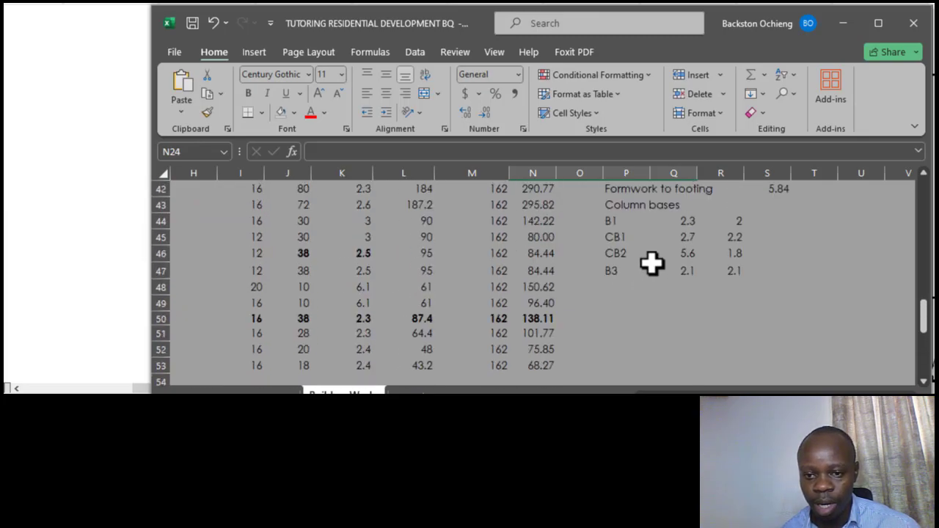
{"action": "left_click", "coordinate": [607, 217]}
{"action": "key", "text": "ctrl+v"}
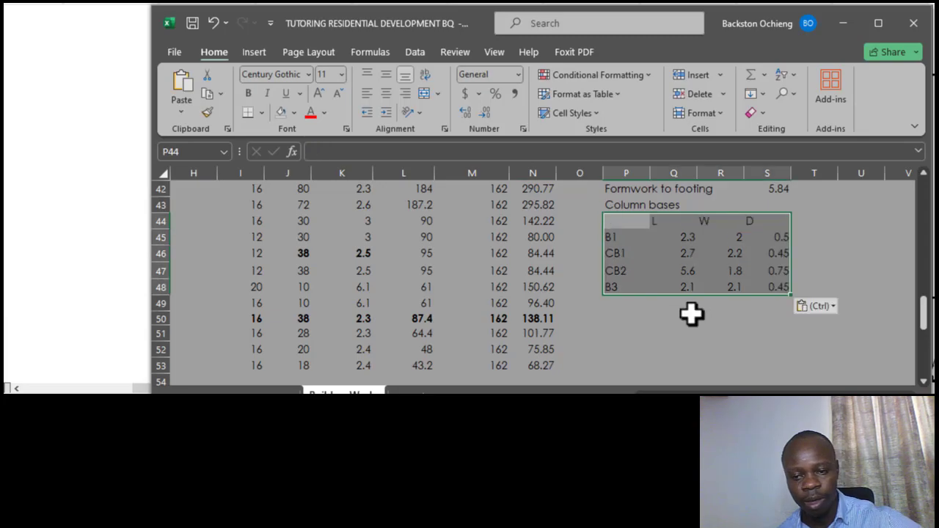
{"action": "left_click", "coordinate": [690, 317]}
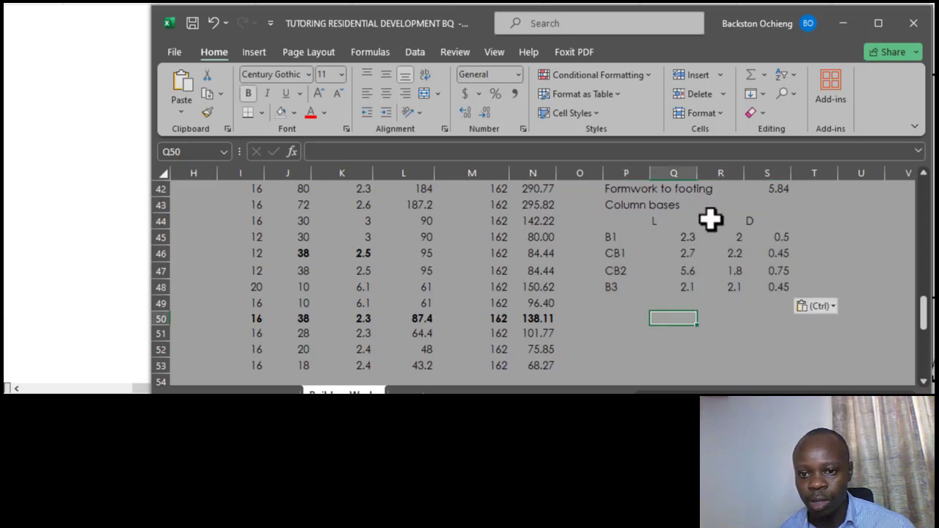
- Calculate the formwork area of base B1 in T45 with the formula =(Q45+R45)*2*S45
{"action": "left_click", "coordinate": [816, 236]}
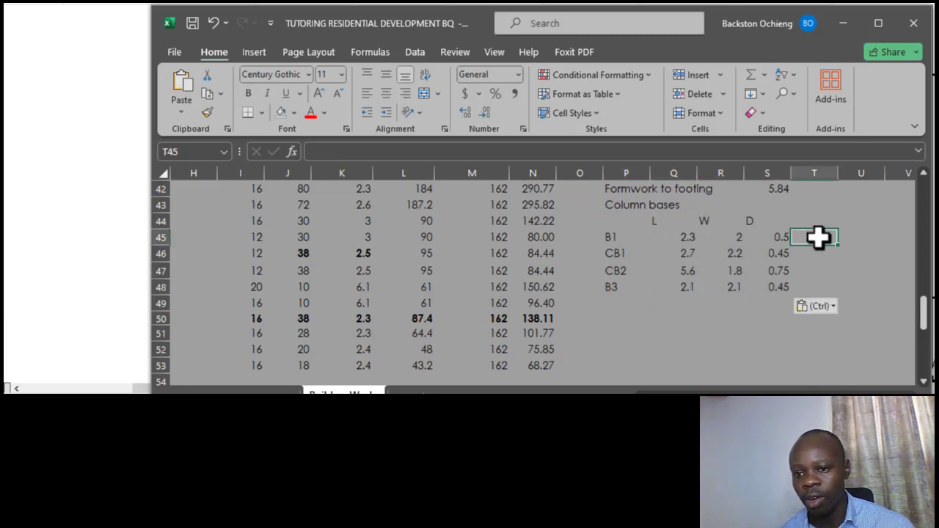
{"action": "type", "text": "="}
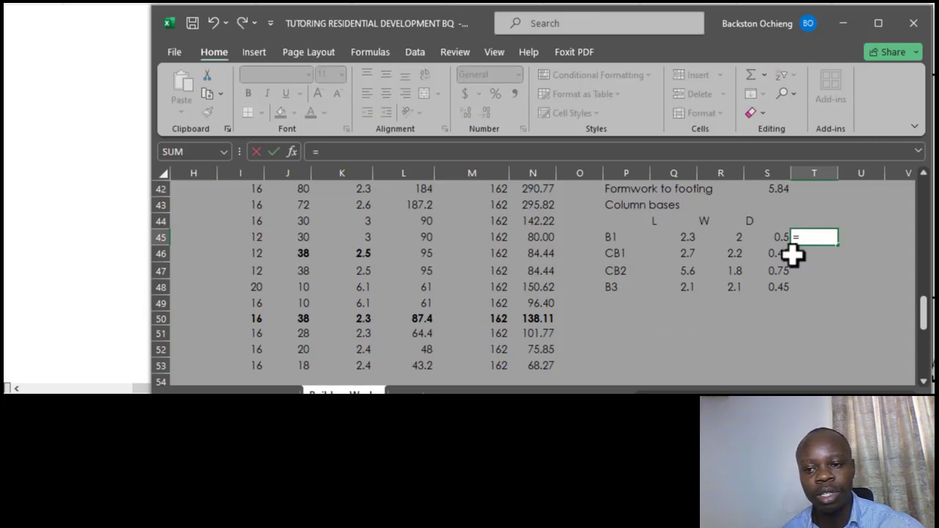
{"action": "left_click", "coordinate": [687, 236]}
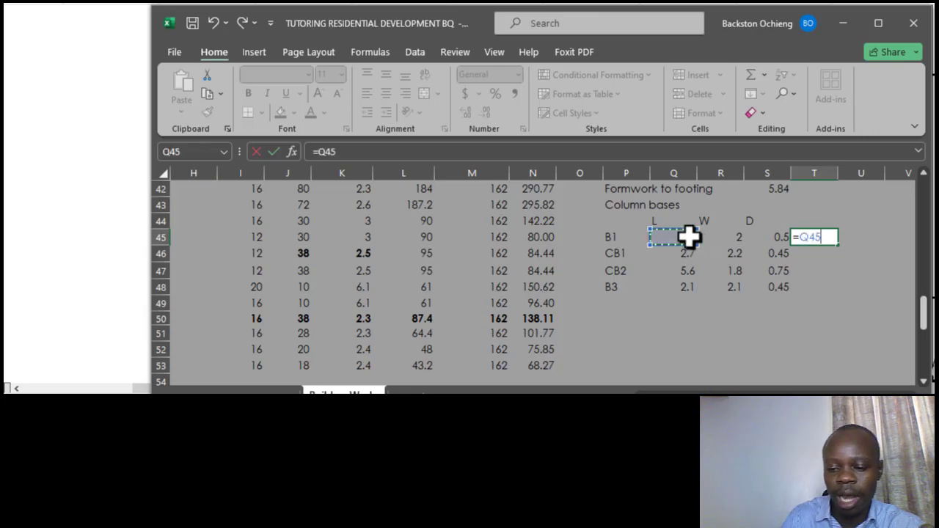
{"action": "left_click", "coordinate": [726, 237]}
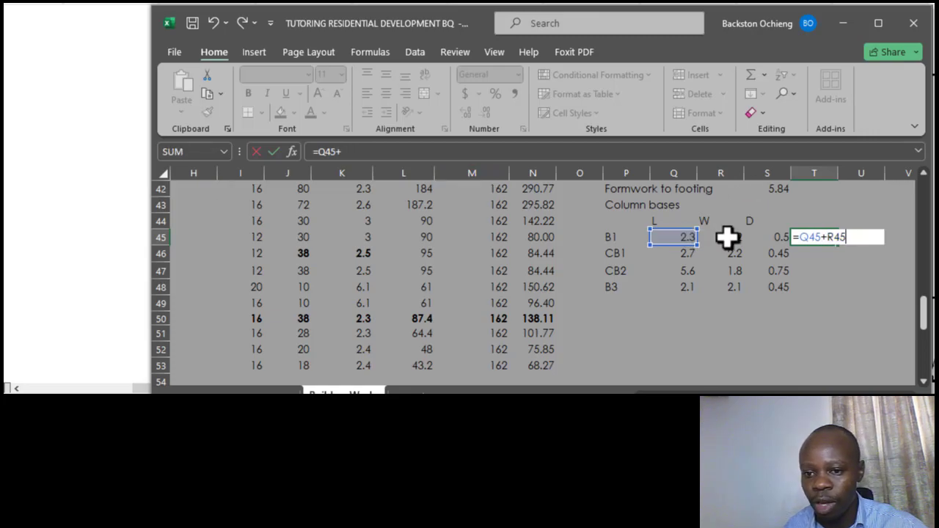
{"action": "type", "text": ")"}
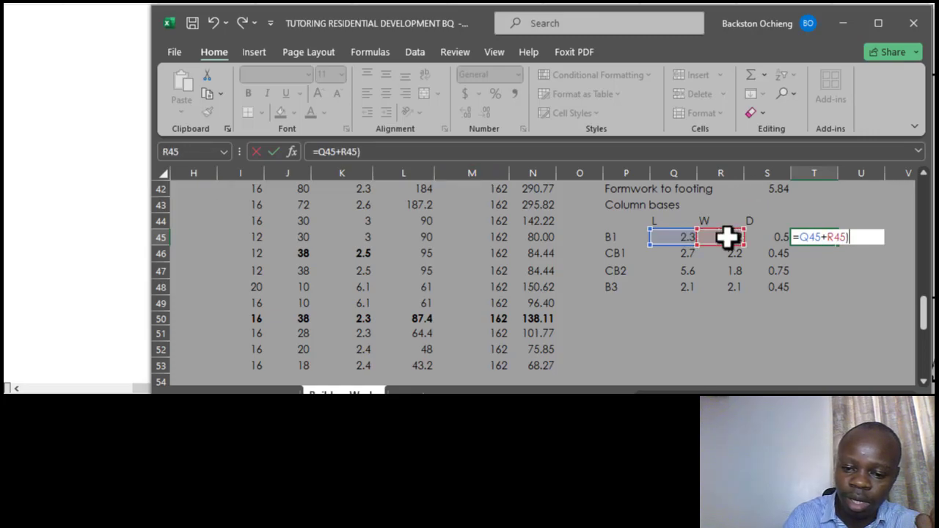
{"action": "type", "text": "*2"}
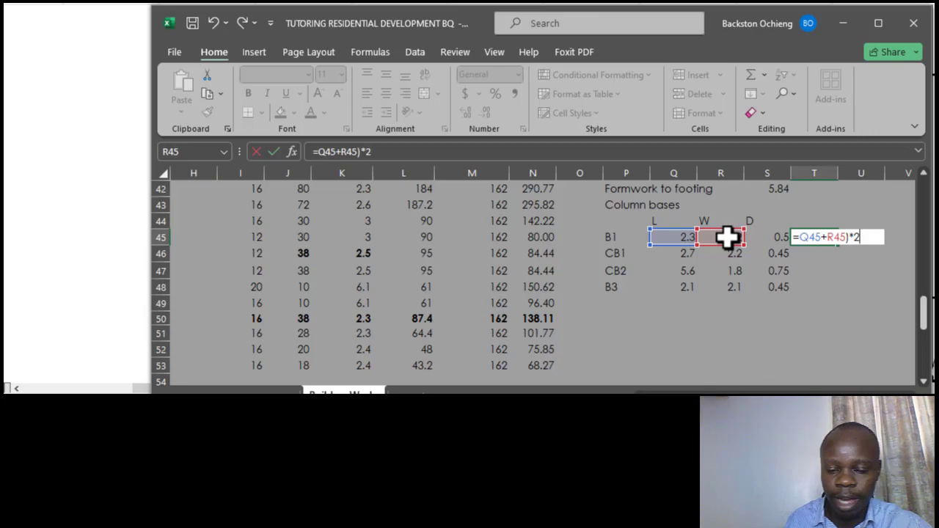
{"action": "left_click", "coordinate": [321, 152]}
{"action": "type", "text": "("}
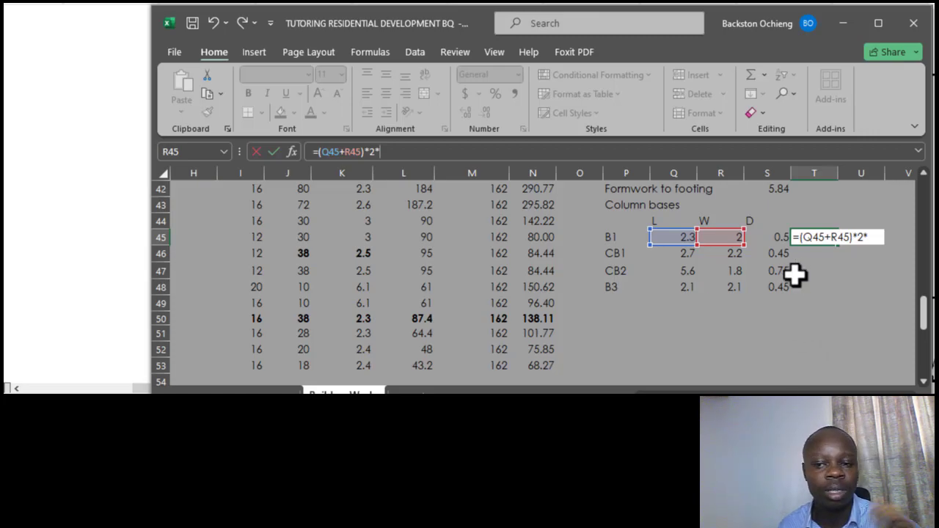
{"action": "left_click", "coordinate": [777, 237]}
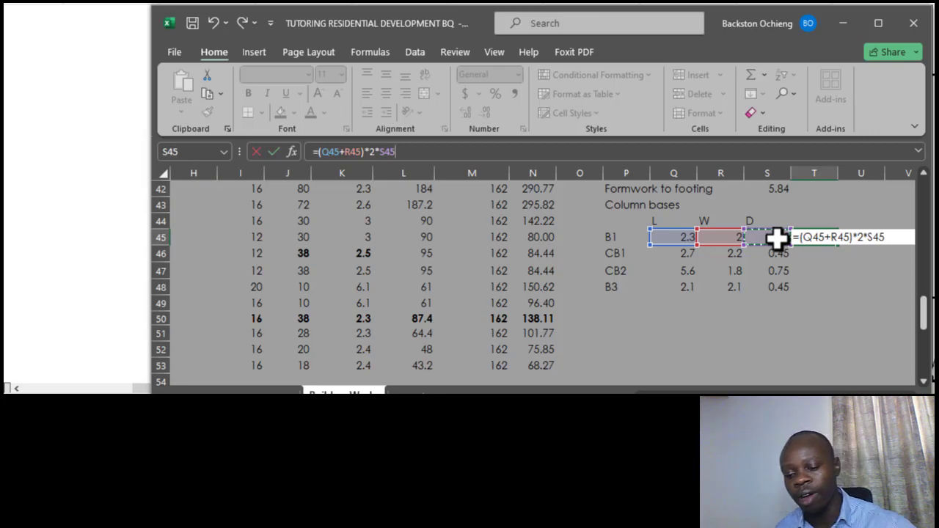
{"action": "key", "text": "Return"}
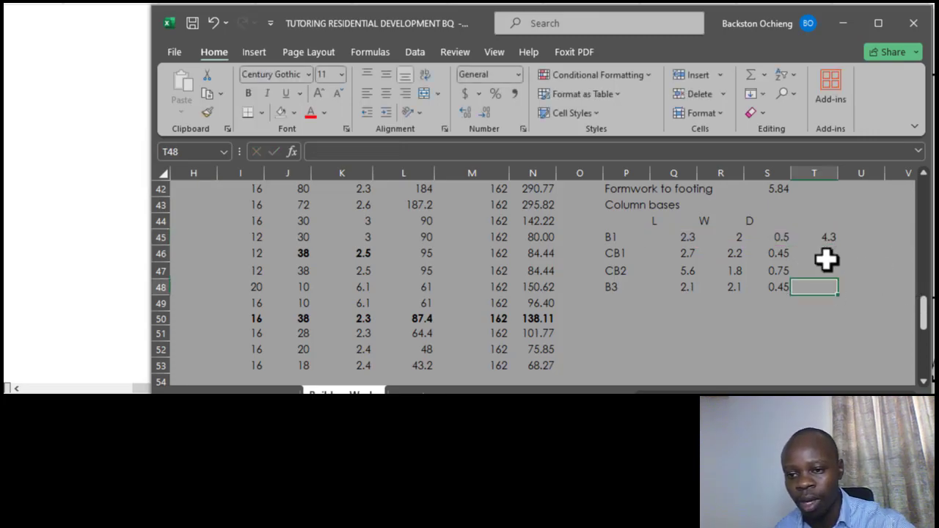
- Move the formwork area formula for base B1 from T45 to U45 and select the vacated cell
{"action": "left_click", "coordinate": [826, 240]}
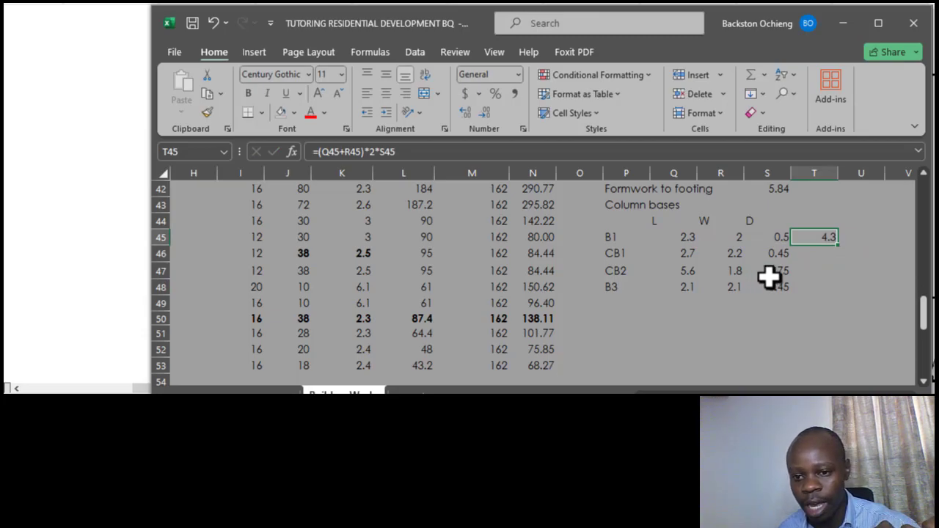
{"action": "left_click", "coordinate": [852, 236]}
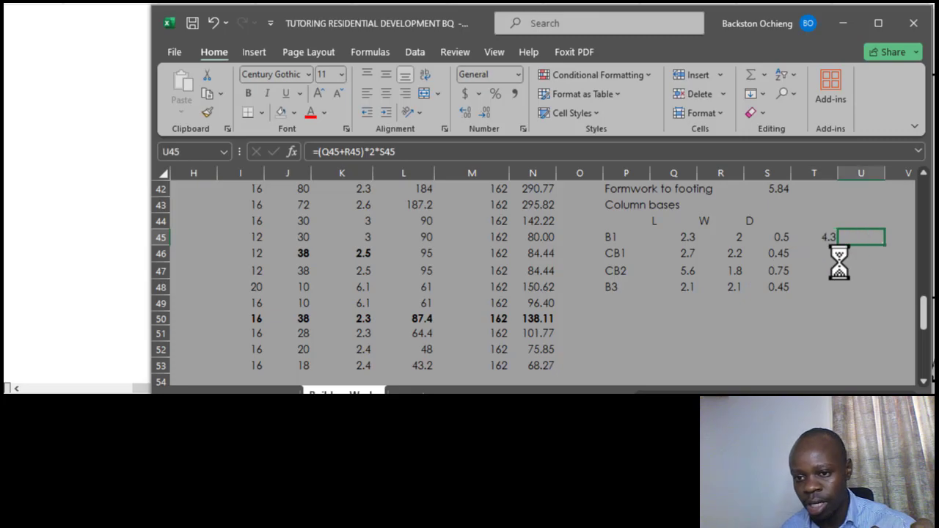
{"action": "left_click", "coordinate": [827, 240]}
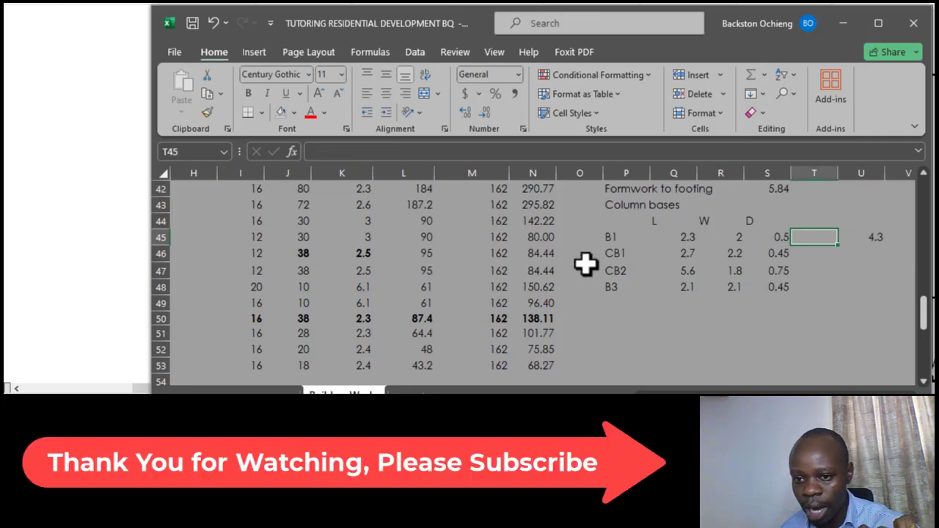
- Copy the base numbers in R25:R28 of the concrete column base schedule and paste them starting at T45
{"action": "scroll", "coordinate": [586, 264], "scroll_direction": "up", "scroll_amount": 7}
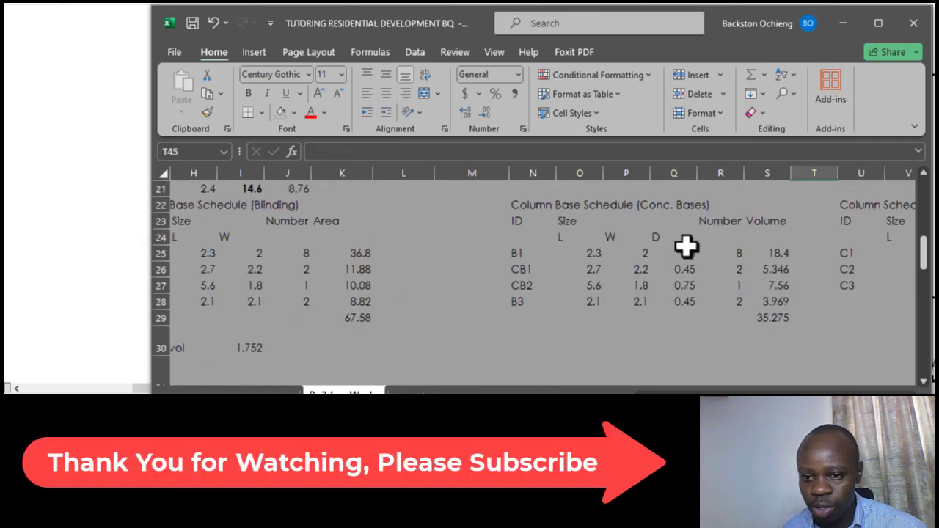
{"action": "left_click", "coordinate": [687, 251]}
{"action": "left_click_drag", "start_coordinate": [727, 256], "coordinate": [743, 301]}
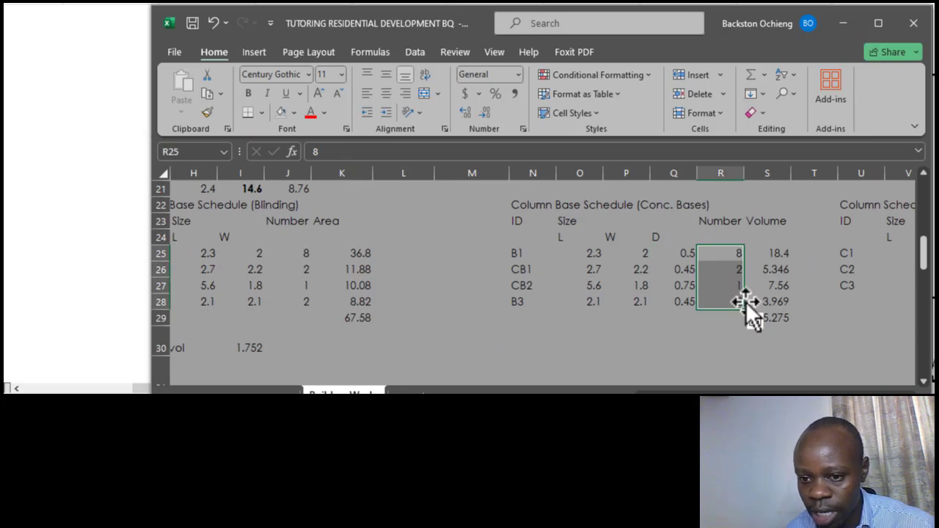
{"action": "scroll", "coordinate": [749, 257], "scroll_direction": "down", "scroll_amount": 5}
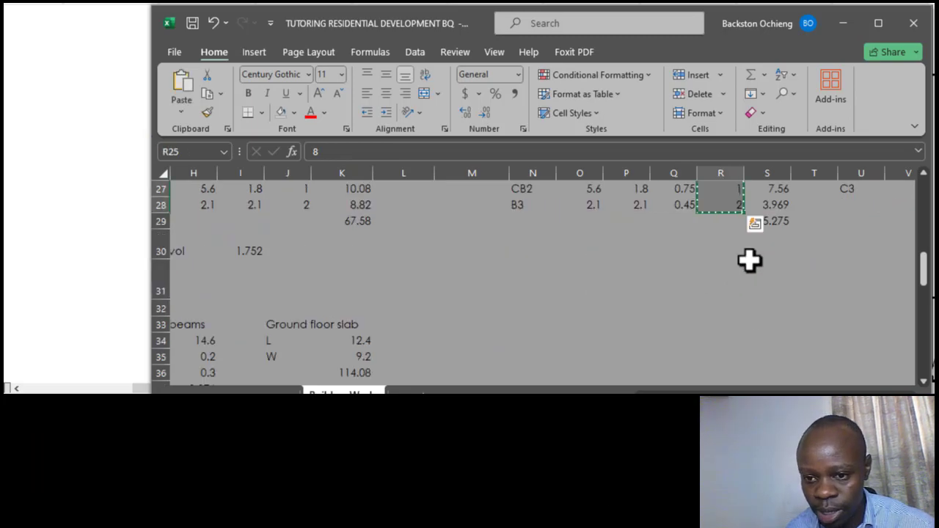
{"action": "scroll", "coordinate": [748, 253], "scroll_direction": "down", "scroll_amount": 3}
{"action": "scroll", "coordinate": [758, 237], "scroll_direction": "up", "scroll_amount": 1}
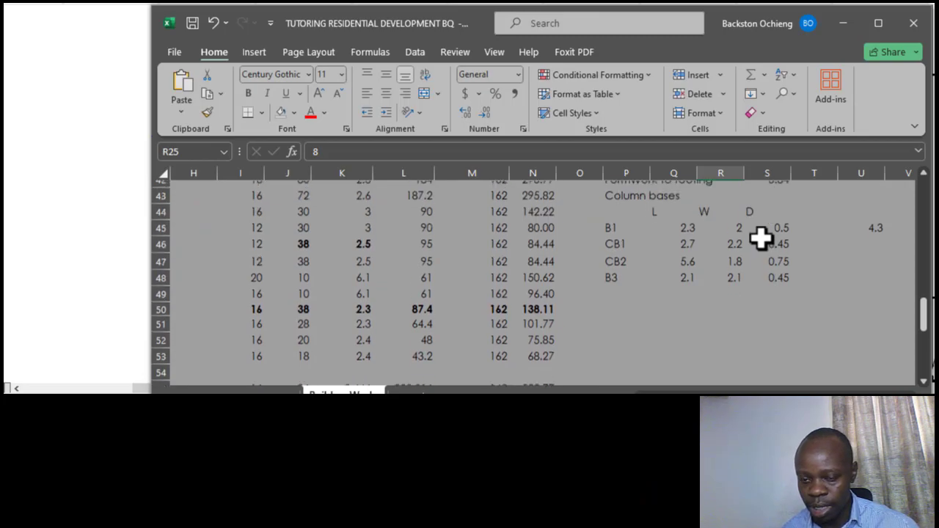
{"action": "left_click", "coordinate": [809, 236]}
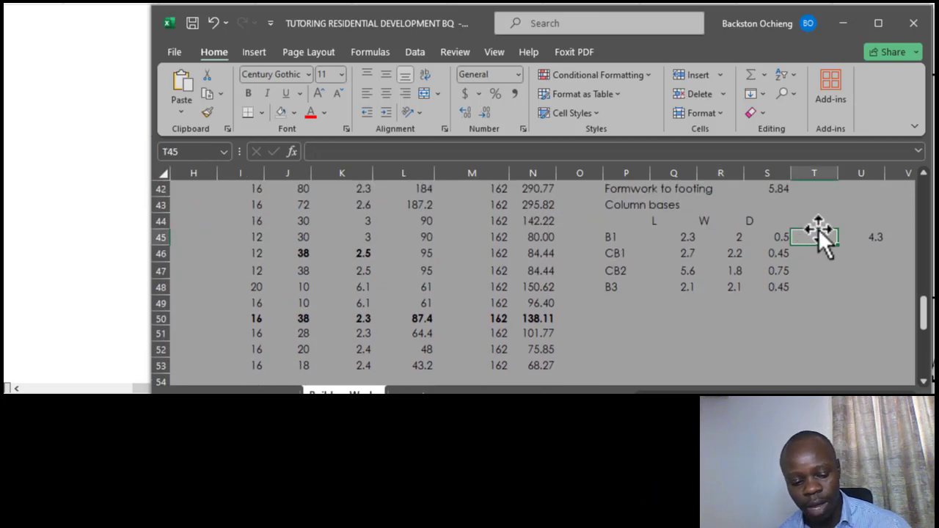
{"action": "type", "text": "8 2 1 2"}
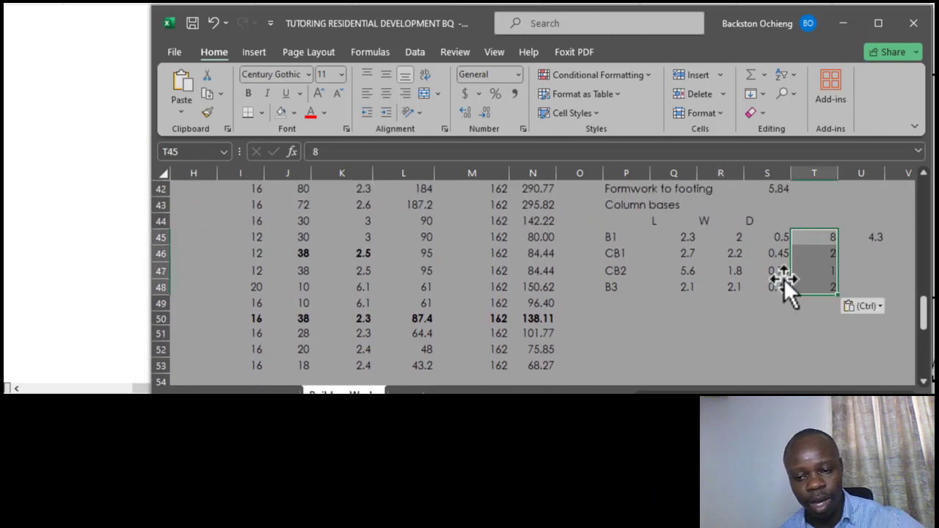
- Enter the heading Number in T44 above the pasted base numbers
{"action": "left_click", "coordinate": [802, 221]}
{"action": "type", "text": "N"}
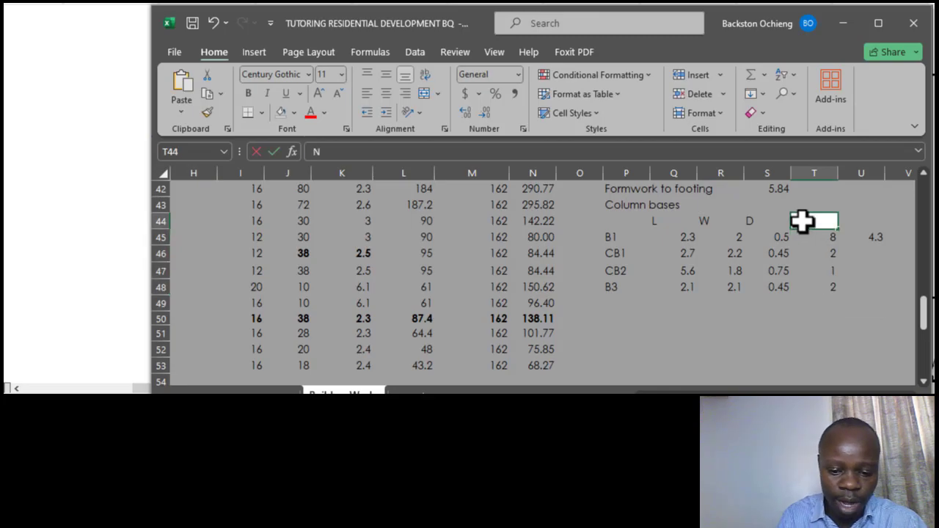
{"action": "type", "text": "umber"}
{"action": "left_click", "coordinate": [860, 302]}
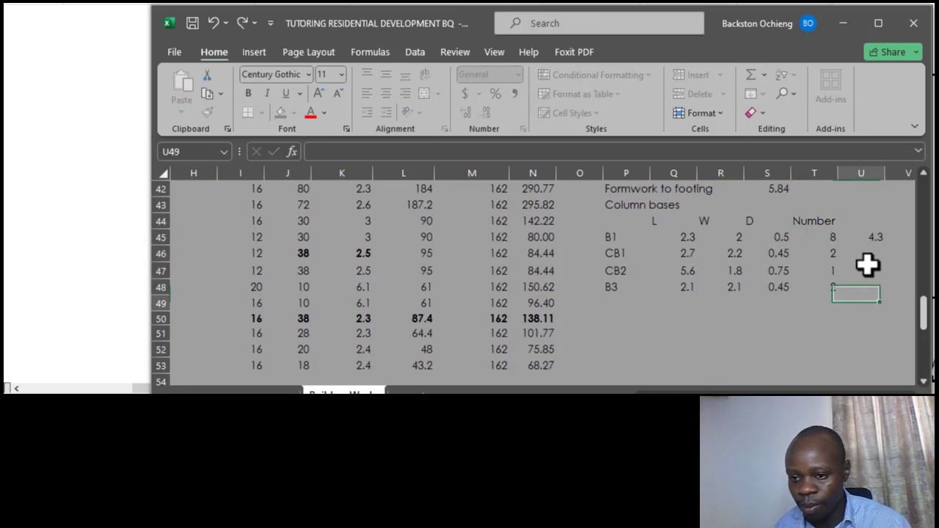
- Extend the formwork area formula for base B1 in U45 to =(Q45+R45)*2*S45*T45 so it includes the number of bases
{"action": "left_click", "coordinate": [870, 237]}
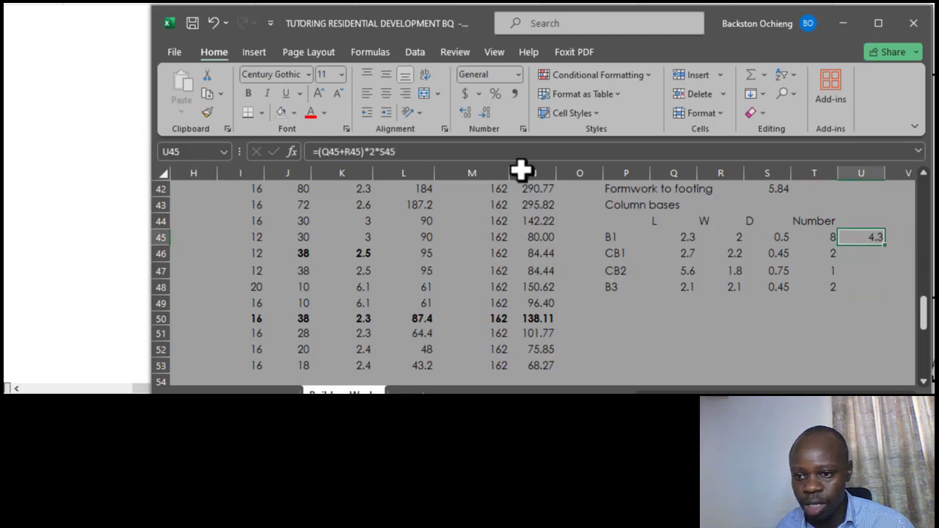
{"action": "left_click", "coordinate": [425, 152]}
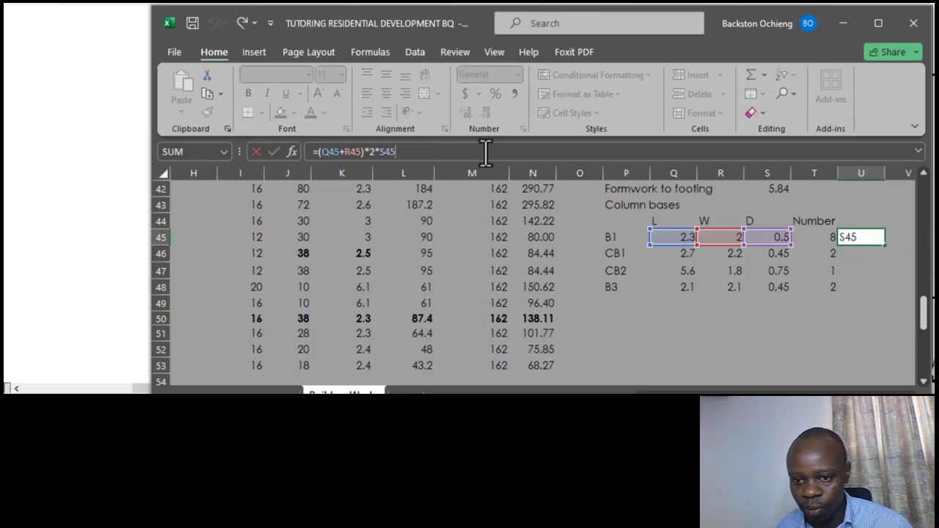
{"action": "type", "text": "*"}
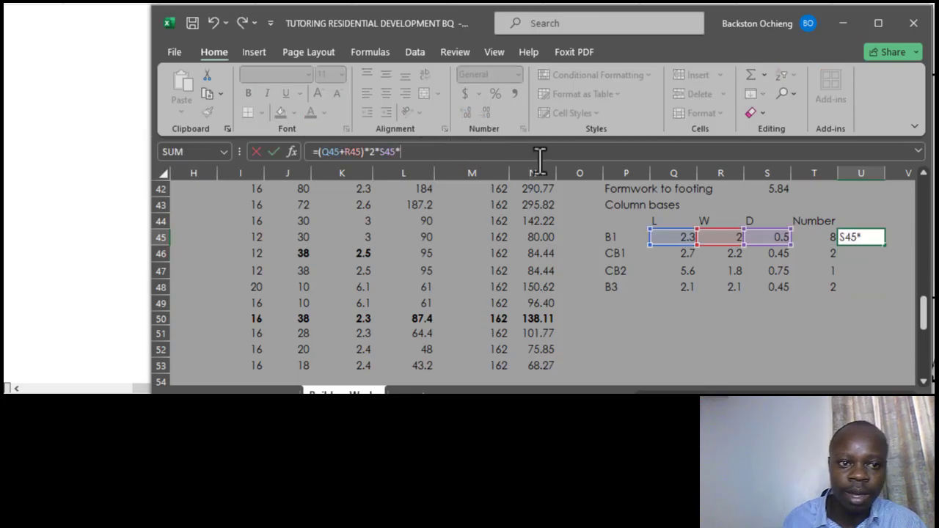
{"action": "left_click", "coordinate": [817, 237]}
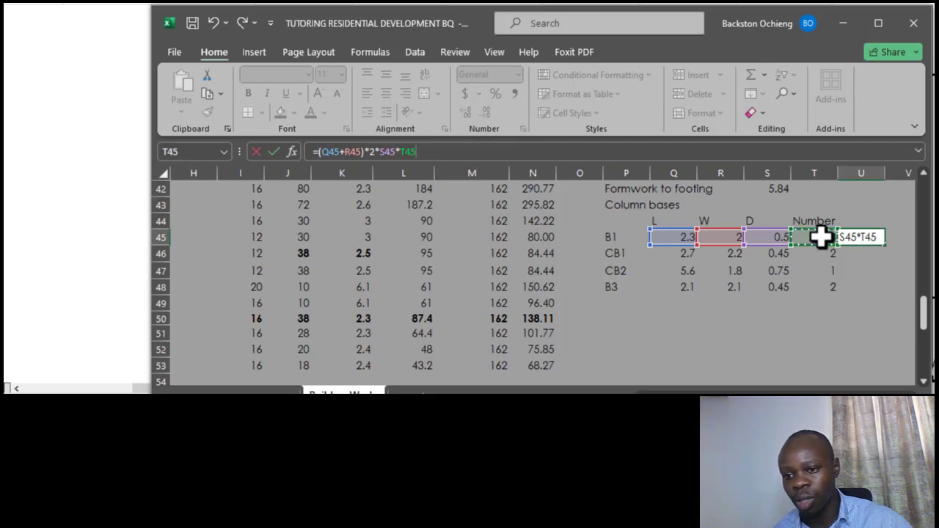
{"action": "key", "text": "Return"}
{"action": "left_click", "coordinate": [785, 287]}
- Fill the formwork area formula from U45 down to U48 for the other column bases and save the workbook
{"action": "left_click", "coordinate": [877, 237]}
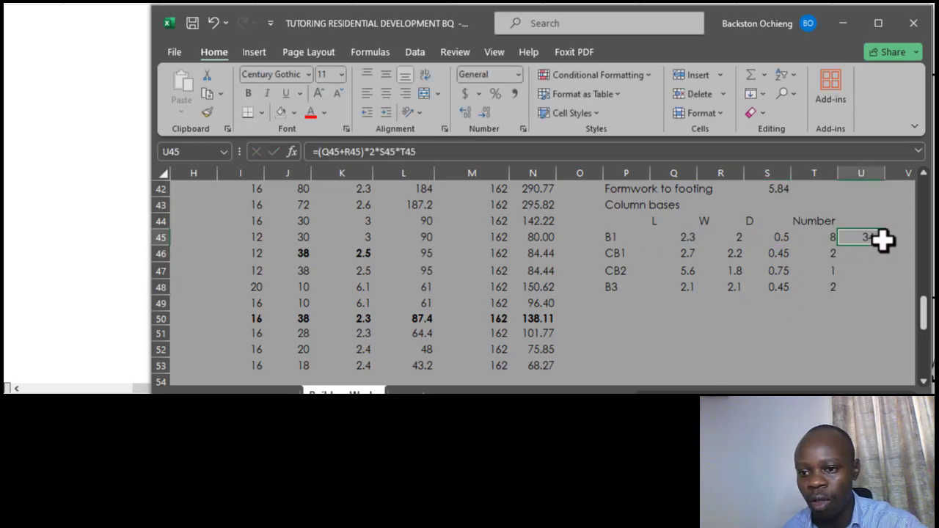
{"action": "left_click_drag", "start_coordinate": [887, 249], "coordinate": [897, 292]}
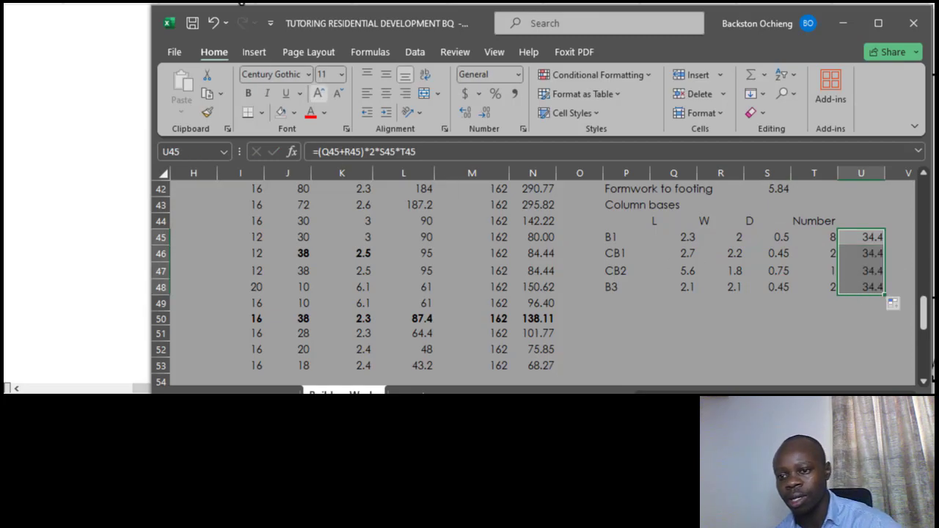
{"action": "left_click", "coordinate": [190, 23]}
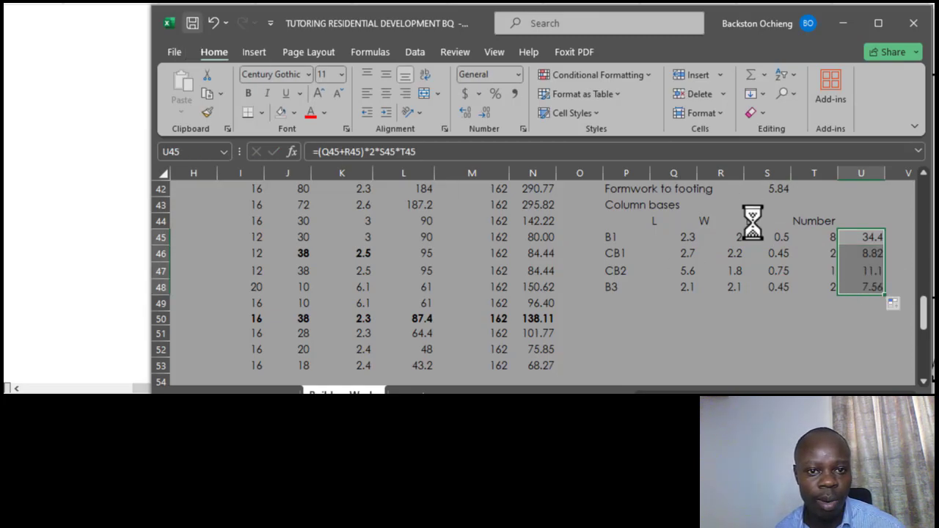
{"action": "left_click", "coordinate": [784, 267]}
{"action": "left_click", "coordinate": [861, 234]}
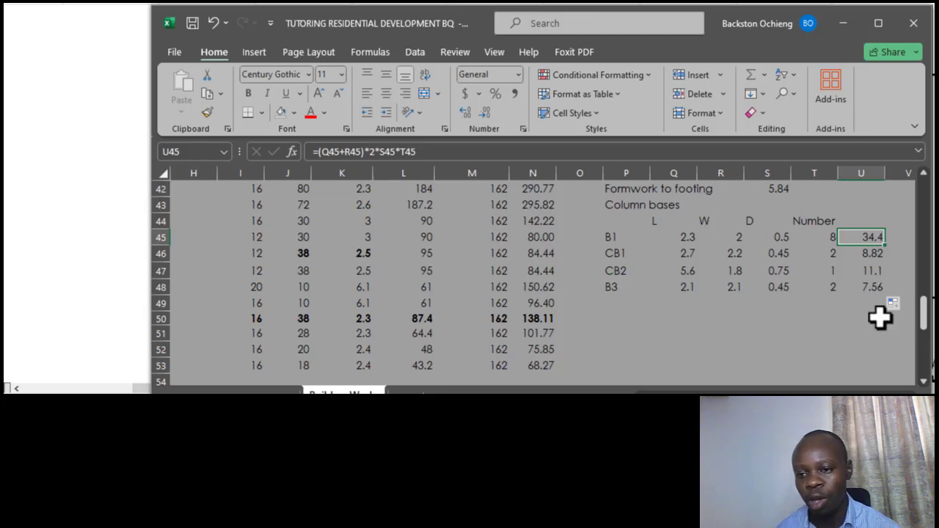
{"action": "left_click", "coordinate": [869, 254]}
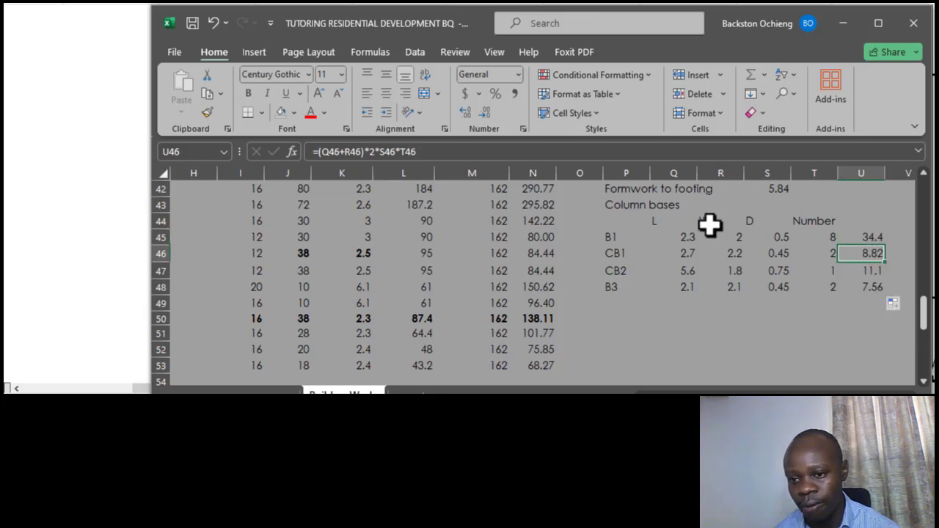
{"action": "left_click", "coordinate": [425, 152]}
{"action": "key", "text": "Return"}
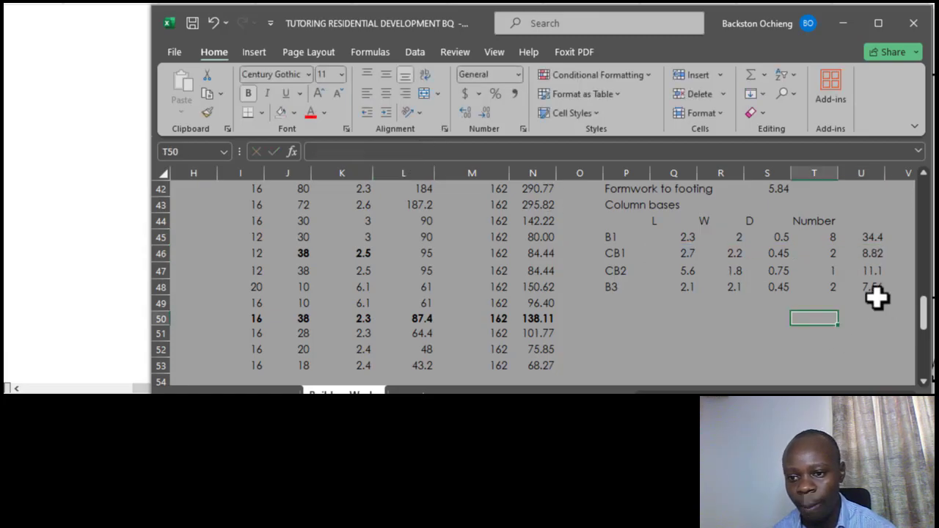
- Total the column base formwork areas in U49 with the formula =SUM(U45:U48)
{"action": "left_click", "coordinate": [873, 303]}
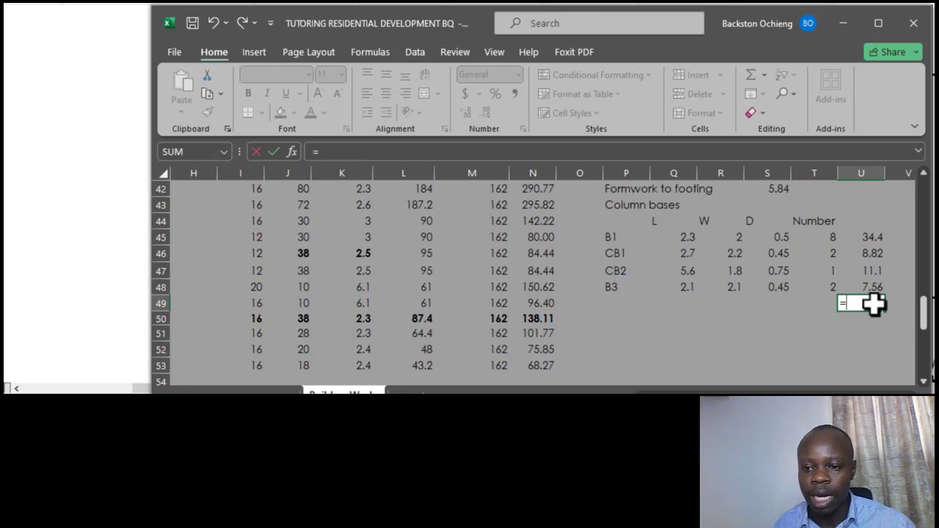
{"action": "type", "text": "=a"}
{"action": "key", "text": "BackSpace"}
{"action": "type", "text": "sum"}
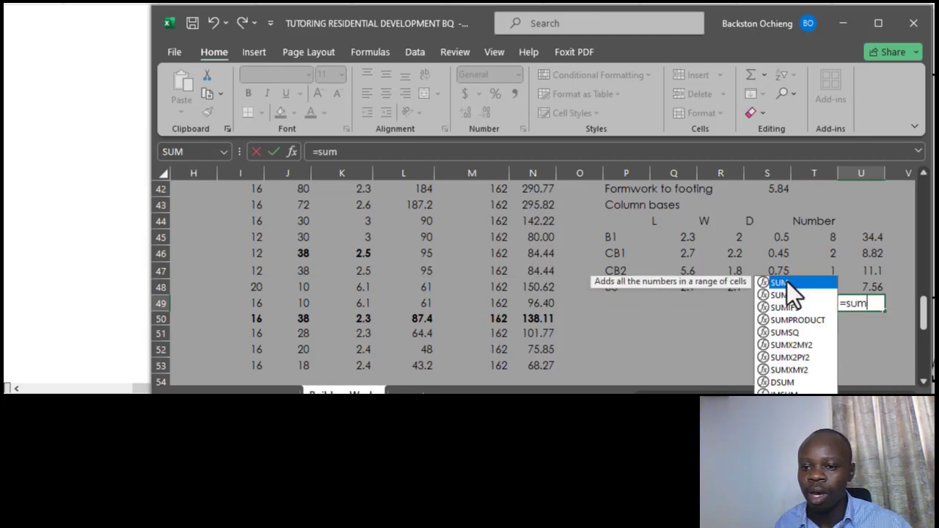
{"action": "double_click", "coordinate": [788, 281]}
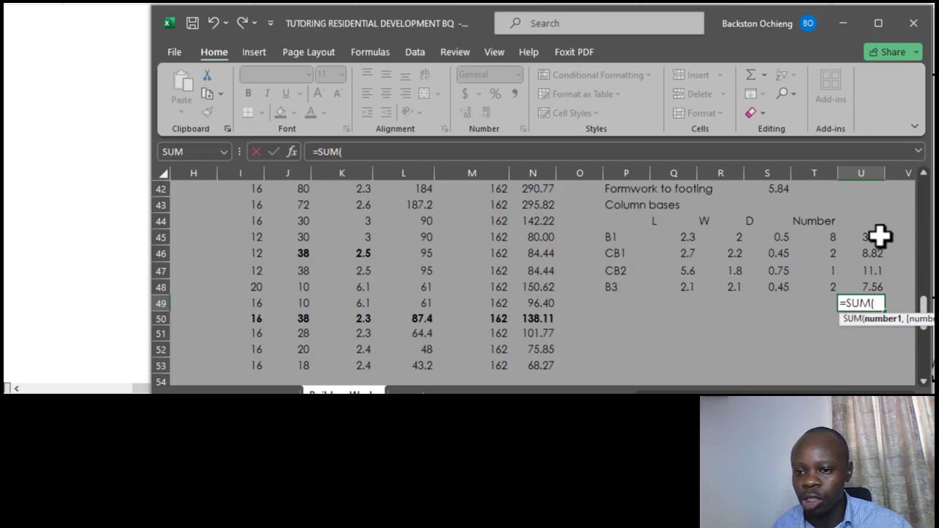
{"action": "left_click_drag", "start_coordinate": [879, 235], "coordinate": [873, 292]}
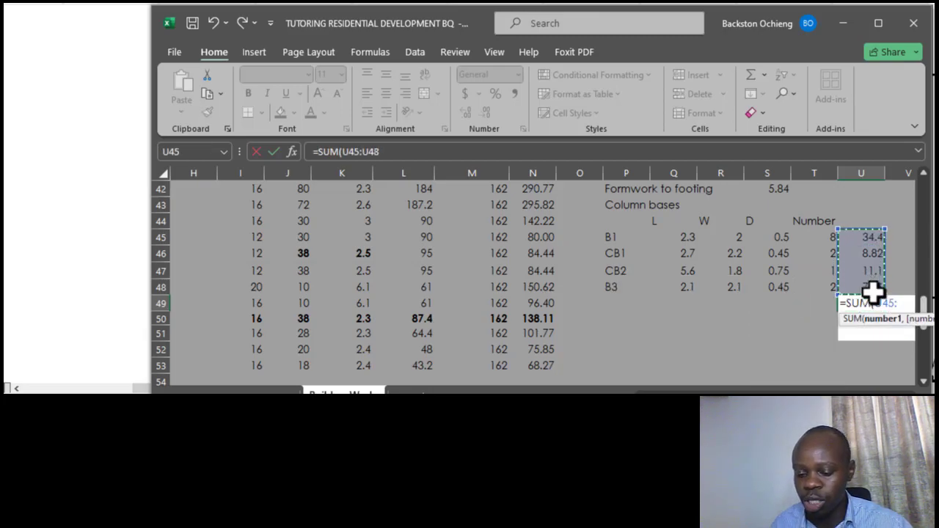
{"action": "key", "text": "Return"}
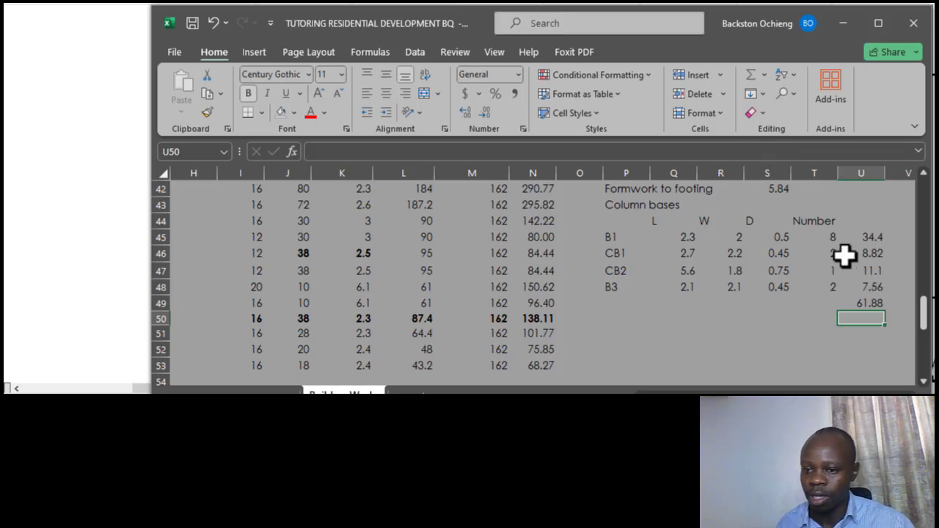
{"action": "left_click", "coordinate": [881, 302]}
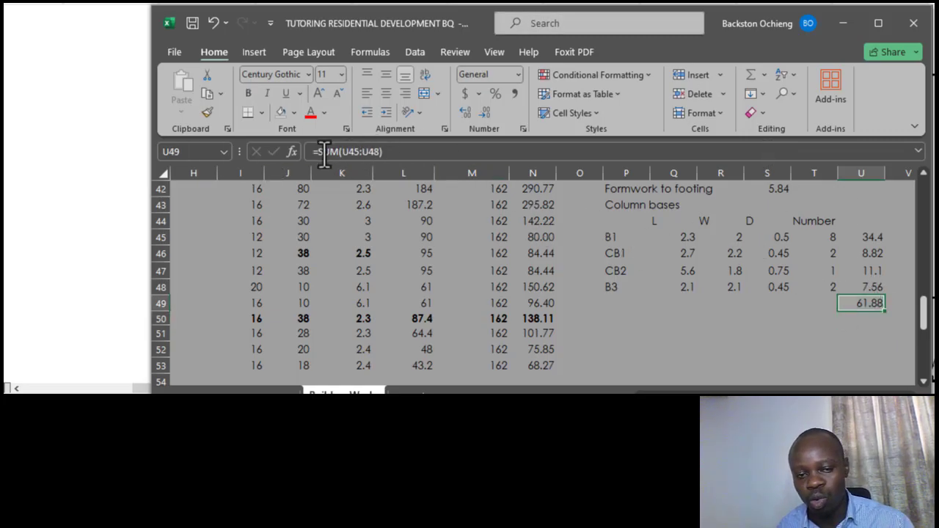
{"action": "left_click_drag", "start_coordinate": [793, 330], "coordinate": [851, 314]}
{"action": "left_click", "coordinate": [860, 307]}
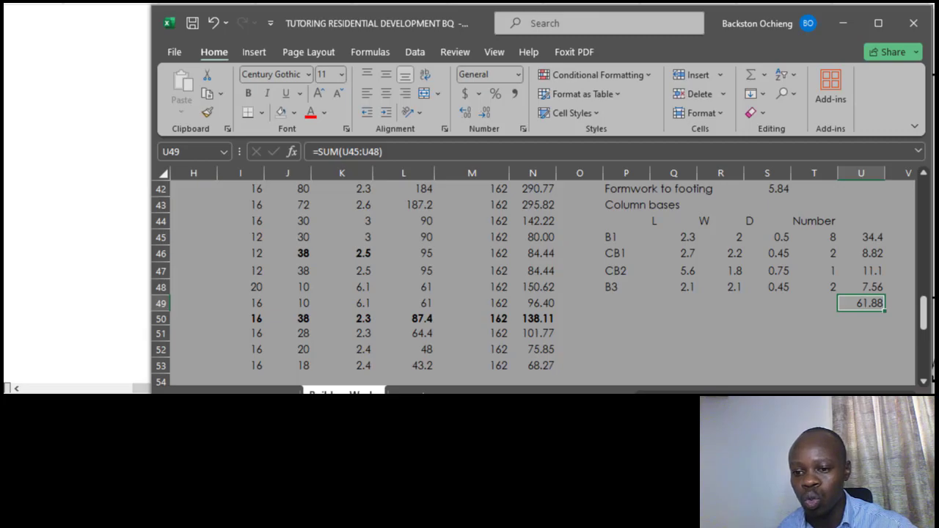
- Set the quantity of the column bases formwork item in D43 to 62
{"action": "left_click_drag", "start_coordinate": [800, 392], "coordinate": [638, 392]}
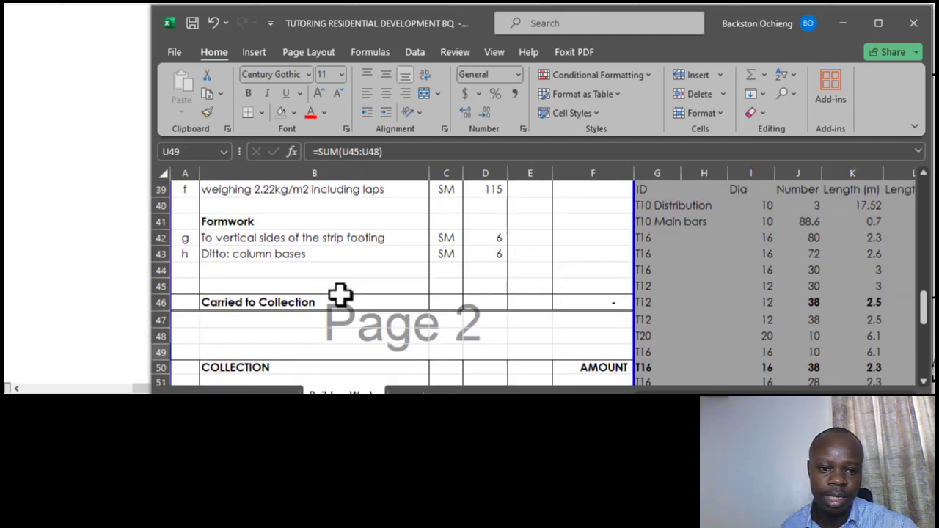
{"action": "scroll", "coordinate": [339, 294], "scroll_direction": "up", "scroll_amount": 1}
{"action": "left_click", "coordinate": [294, 271]}
{"action": "left_click", "coordinate": [499, 288]}
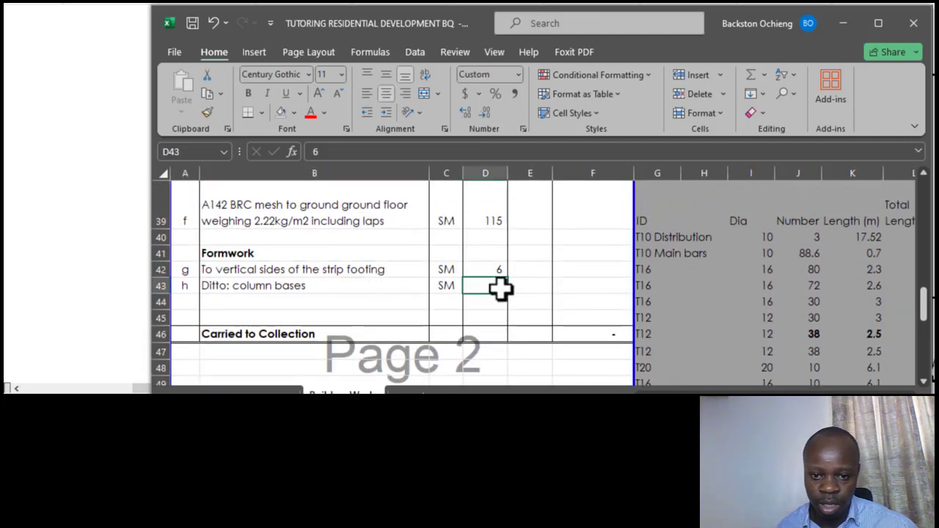
{"action": "type", "text": "62"}
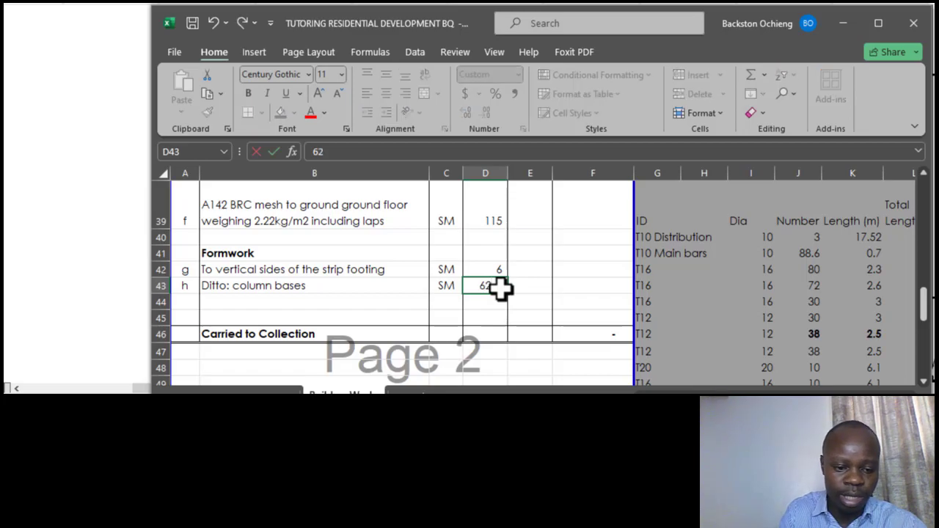
{"action": "left_click", "coordinate": [242, 253]}
- Check the stub columns item in the reinforced concrete list, then enter item letter i in A44 under Formwork and select its description cell B44
{"action": "scroll", "coordinate": [311, 265], "scroll_direction": "up", "scroll_amount": 2}
{"action": "scroll", "coordinate": [310, 265], "scroll_direction": "up", "scroll_amount": 4}
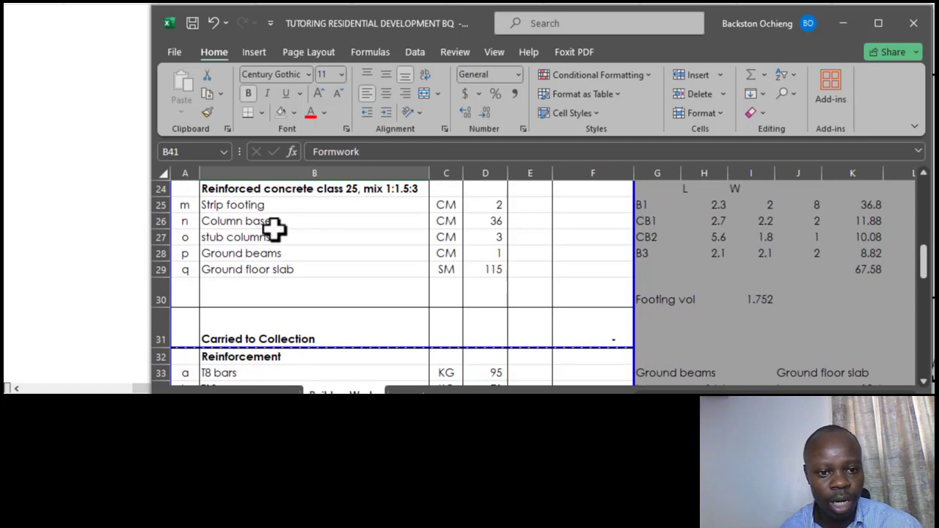
{"action": "left_click", "coordinate": [266, 237]}
{"action": "left_click", "coordinate": [273, 226]}
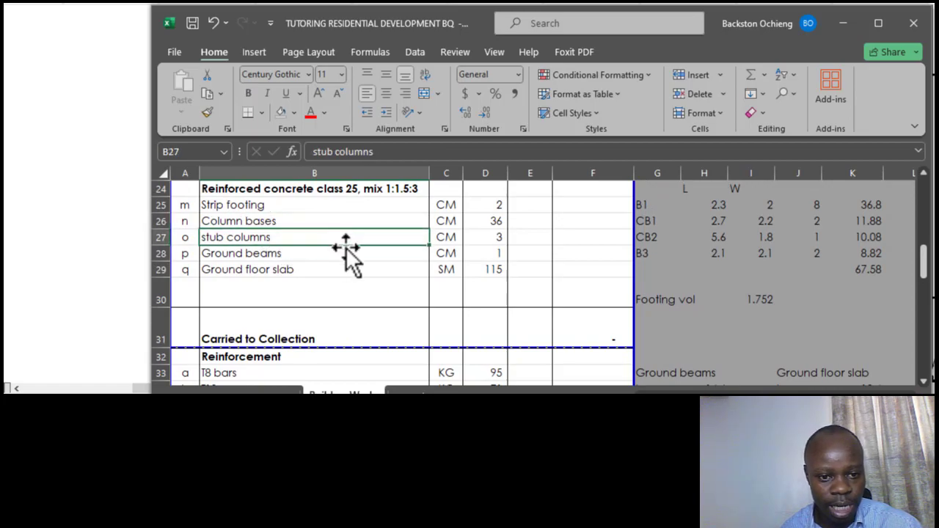
{"action": "scroll", "coordinate": [348, 249], "scroll_direction": "down", "scroll_amount": 6}
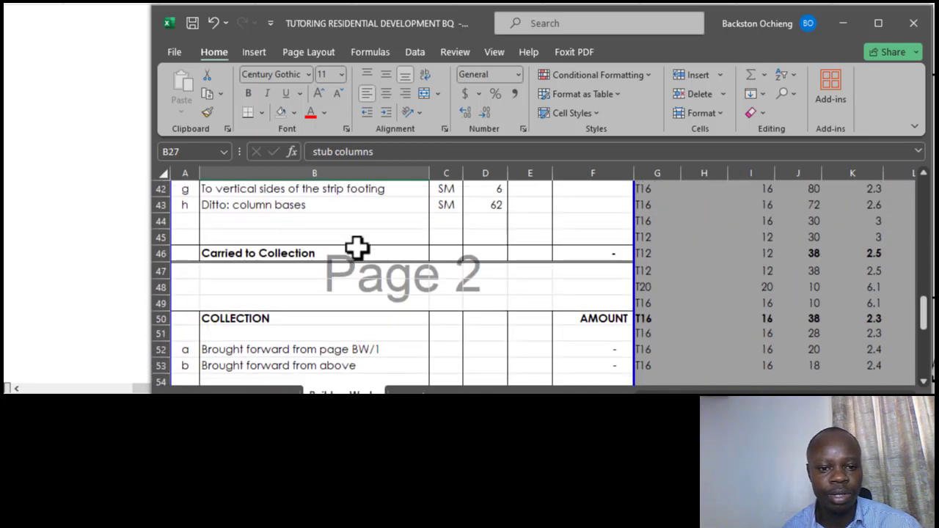
{"action": "left_click", "coordinate": [267, 223]}
{"action": "left_click", "coordinate": [186, 226]}
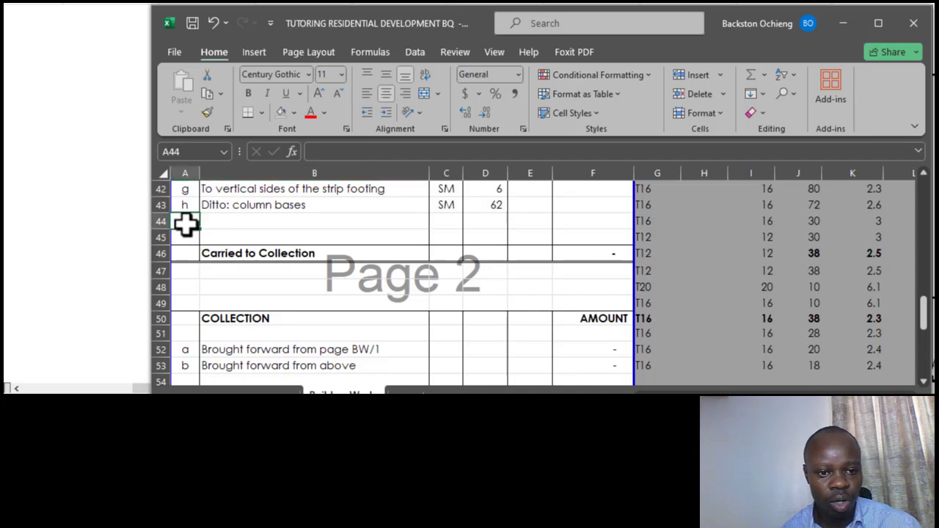
{"action": "type", "text": "i"}
{"action": "key", "text": "Tab"}
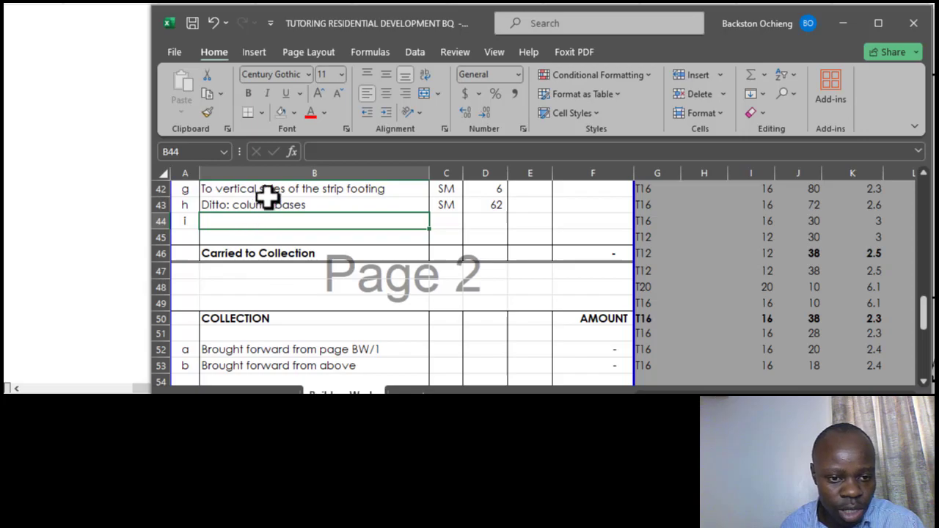
{"action": "left_click", "coordinate": [263, 204]}
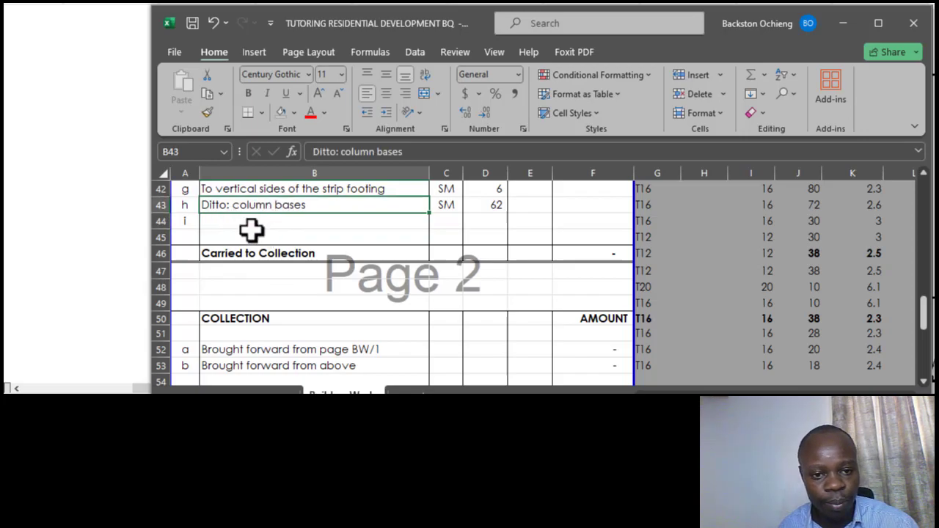
{"action": "left_click", "coordinate": [254, 233]}
{"action": "left_click", "coordinate": [253, 222]}
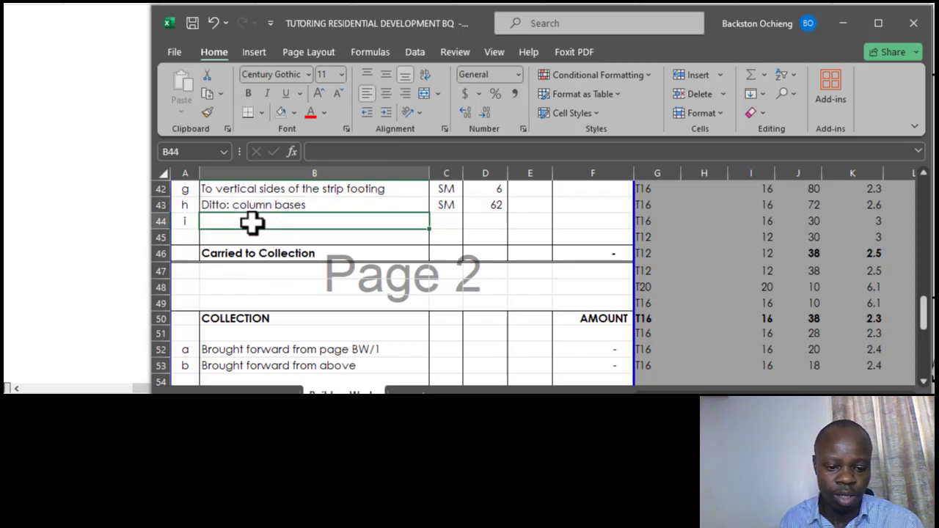
- Describe formwork item i in B44 as "Ditto: foundation columns" and set its unit in C44 to SM
{"action": "key", "text": "ctrl+apostrophe"}
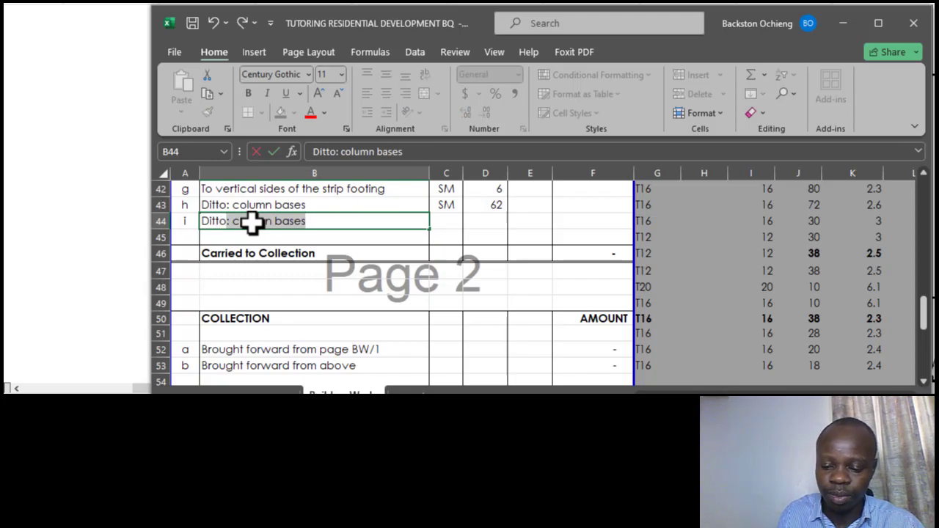
{"action": "type", "text": "foundation co"}
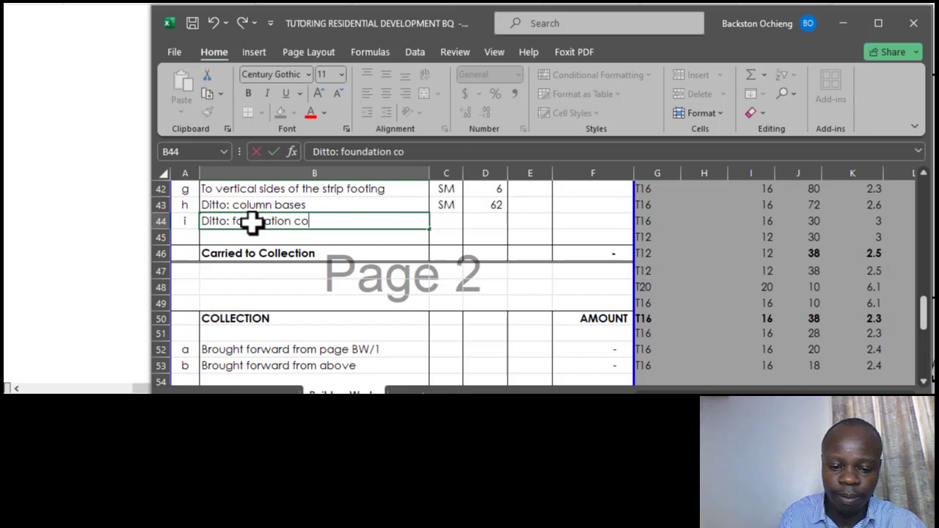
{"action": "type", "text": "lumns"}
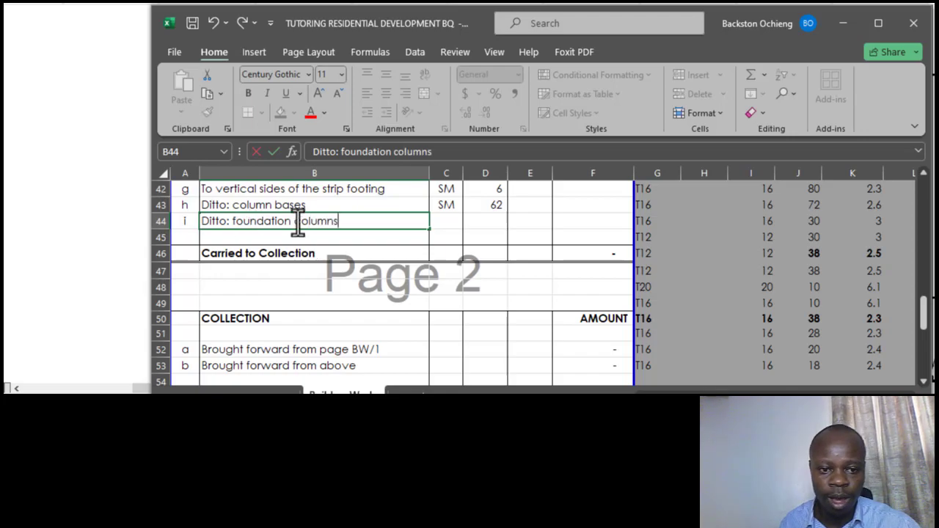
{"action": "left_click", "coordinate": [330, 202]}
{"action": "left_click", "coordinate": [337, 226]}
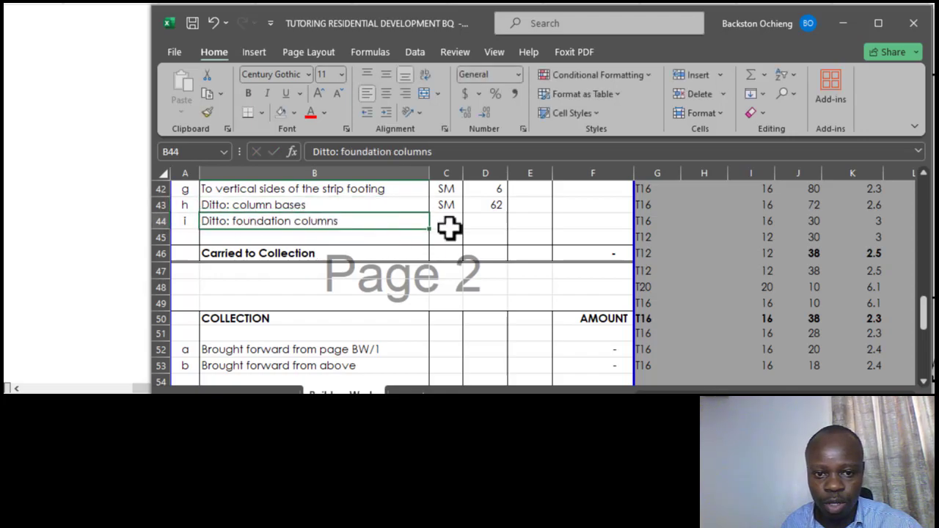
{"action": "left_click", "coordinate": [441, 218]}
{"action": "type", "text": "SM"}
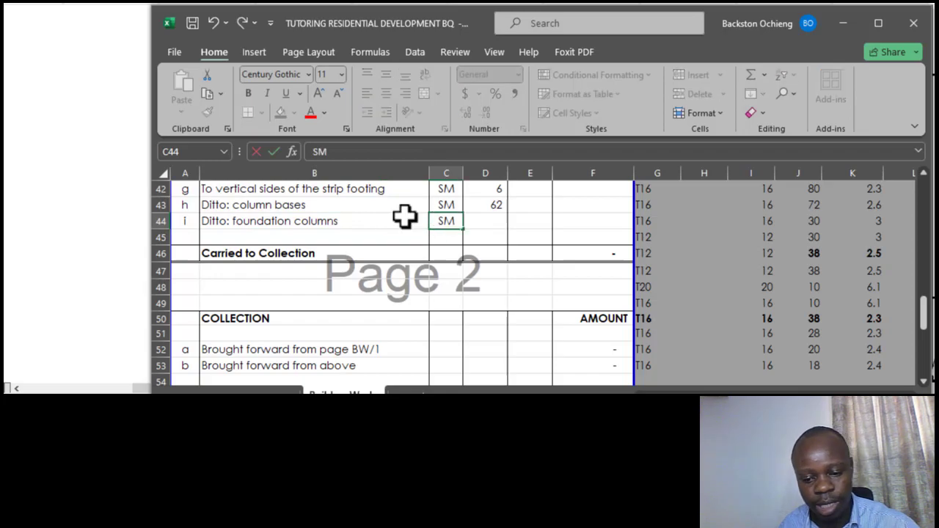
{"action": "left_click", "coordinate": [407, 219]}
{"action": "left_click", "coordinate": [495, 222]}
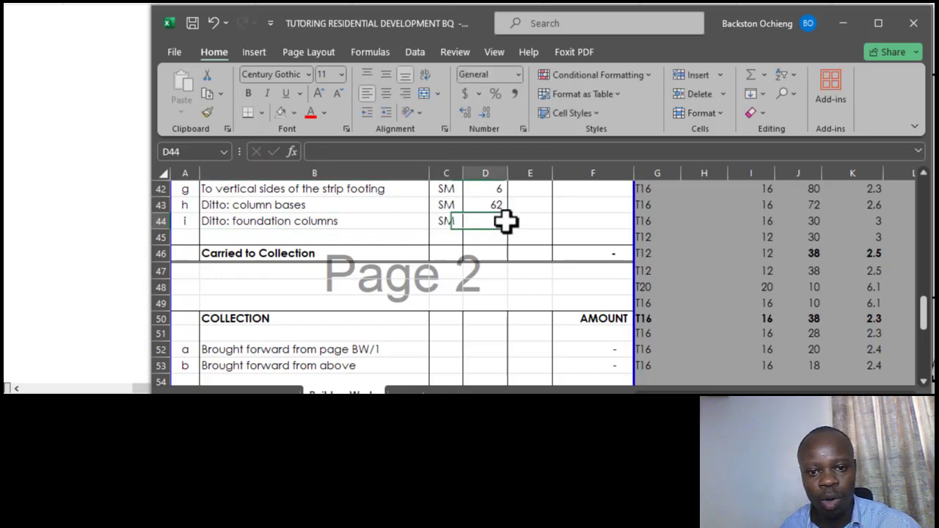
{"action": "left_click", "coordinate": [279, 224]}
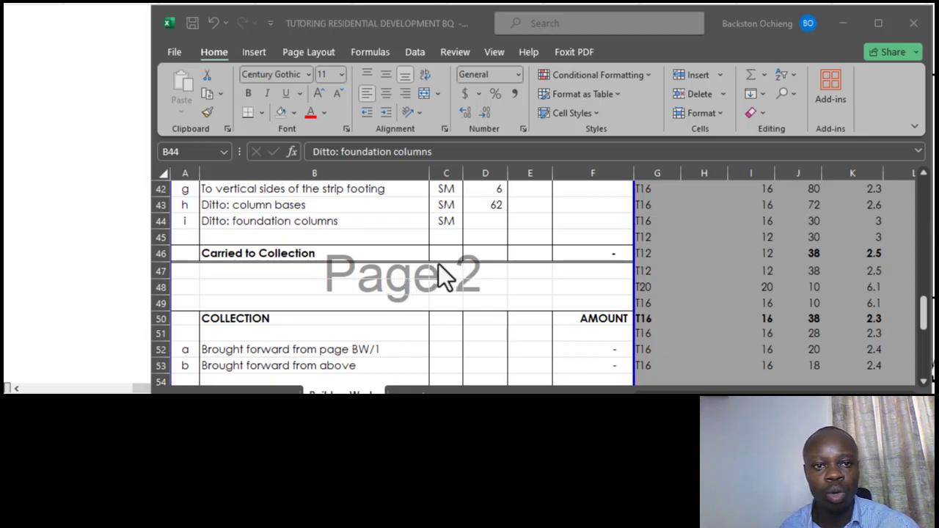
{"action": "key", "text": "alt+Tab"}
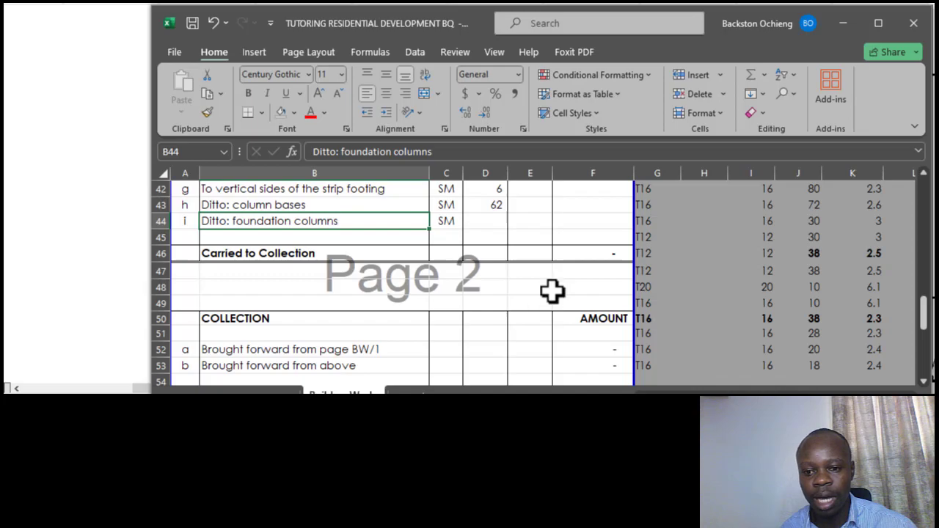
- Extend the column bases label in P43 of the side calculations to read "Column bases Fmk"
{"action": "left_click", "coordinate": [512, 238]}
{"action": "scroll", "coordinate": [591, 270], "scroll_direction": "down", "scroll_amount": 4}
{"action": "scroll", "coordinate": [585, 273], "scroll_direction": "up", "scroll_amount": 3}
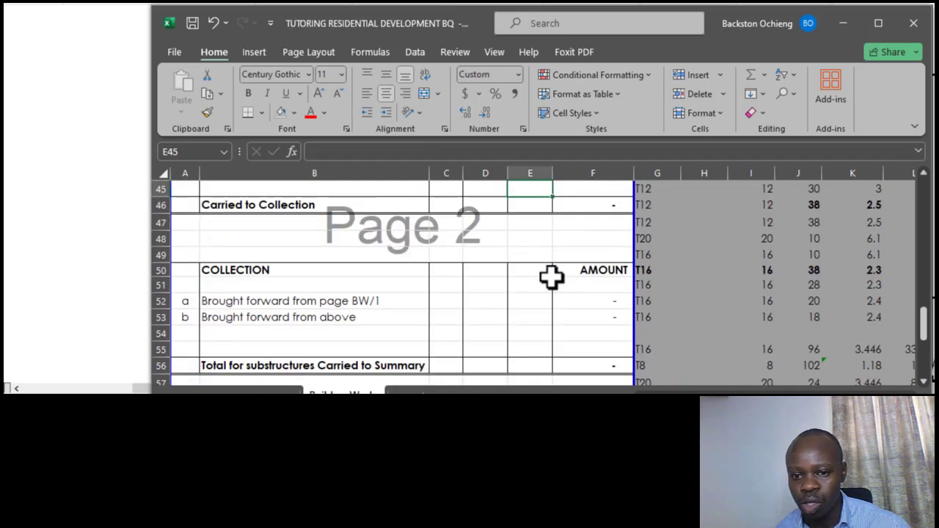
{"action": "left_click_drag", "start_coordinate": [514, 390], "coordinate": [646, 390]}
{"action": "scroll", "coordinate": [609, 287], "scroll_direction": "up", "scroll_amount": 1}
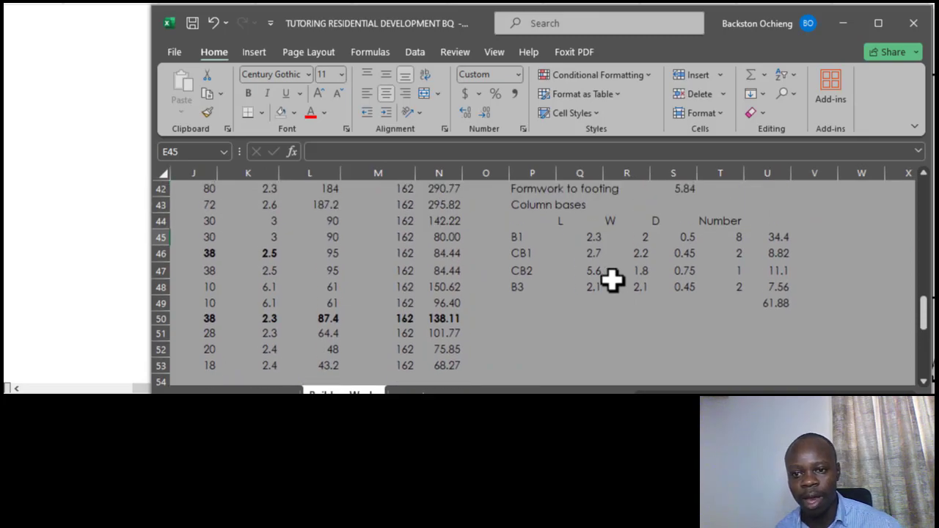
{"action": "left_click", "coordinate": [528, 203]}
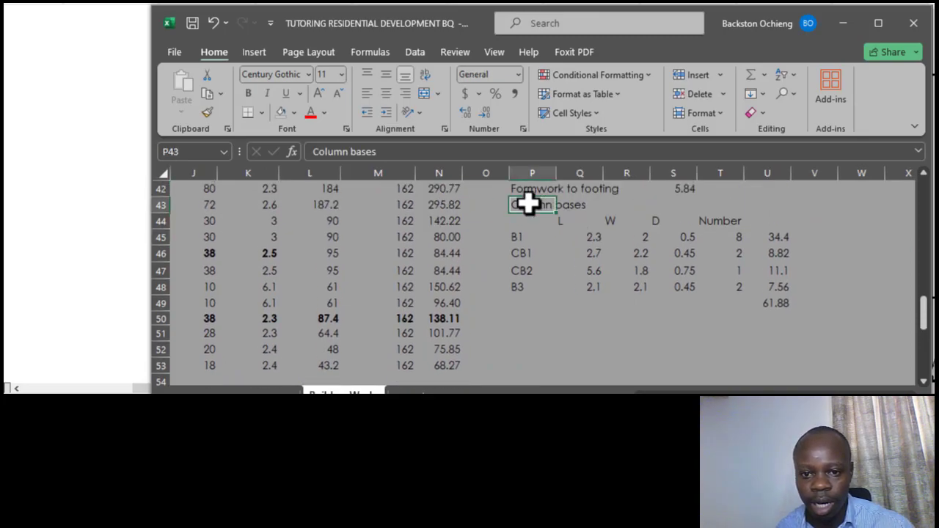
{"action": "left_click", "coordinate": [311, 151]}
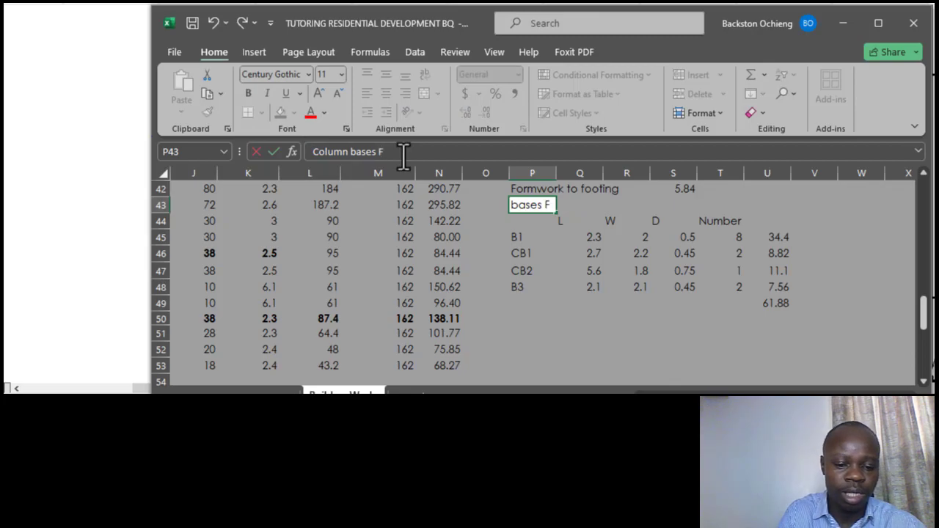
{"action": "left_click", "coordinate": [664, 257]}
- Correct the abbreviation in the P43 label so that it reads "Column bases Fwk"
{"action": "scroll", "coordinate": [624, 265], "scroll_direction": "up", "scroll_amount": 2}
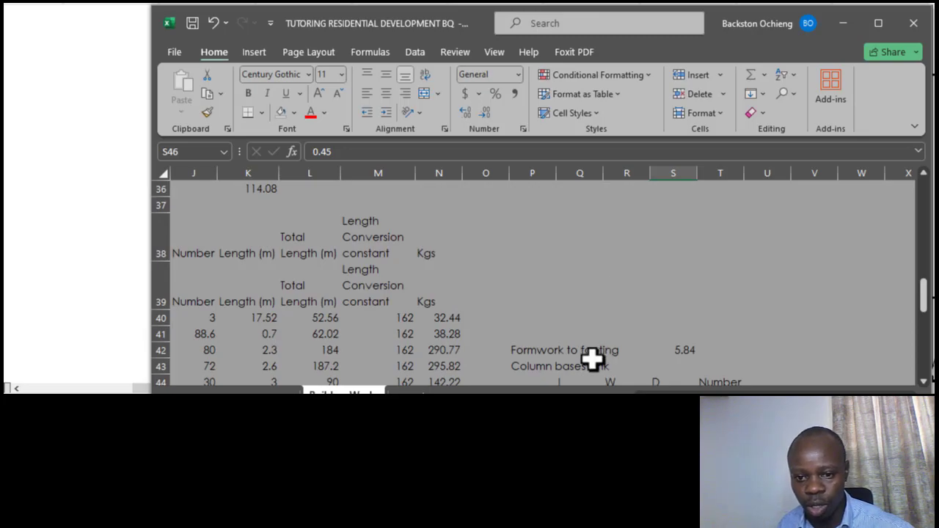
{"action": "left_click_drag", "start_coordinate": [590, 364], "coordinate": [621, 365]}
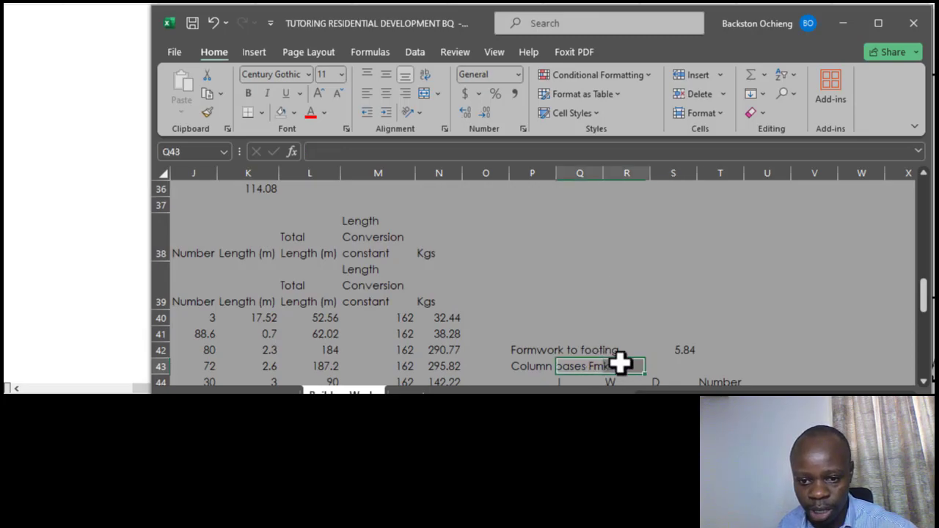
{"action": "left_click", "coordinate": [526, 365]}
{"action": "left_click", "coordinate": [400, 154]}
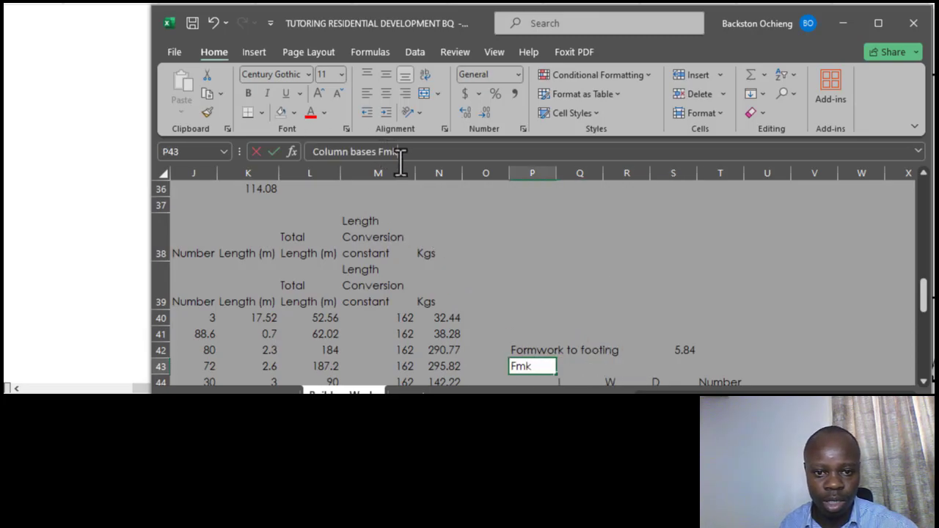
{"action": "key", "text": "BackSpace"}
{"action": "type", "text": "w"}
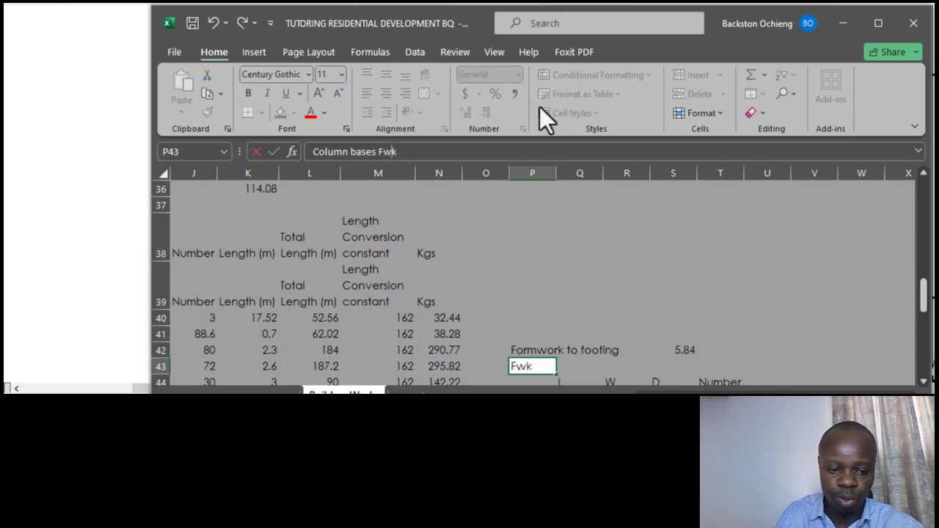
{"action": "left_click", "coordinate": [542, 297]}
- Copy the IDs, lengths, widths and heights of columns C1 to C3 with their headings from U24:X27 and paste them at V43
{"action": "scroll", "coordinate": [608, 285], "scroll_direction": "up", "scroll_amount": 6}
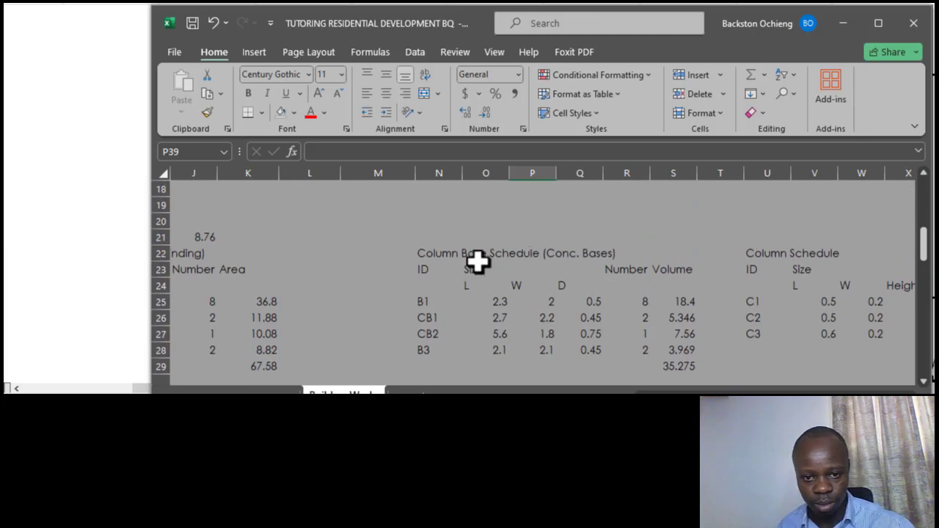
{"action": "scroll", "coordinate": [825, 312], "scroll_direction": "down", "scroll_amount": 1}
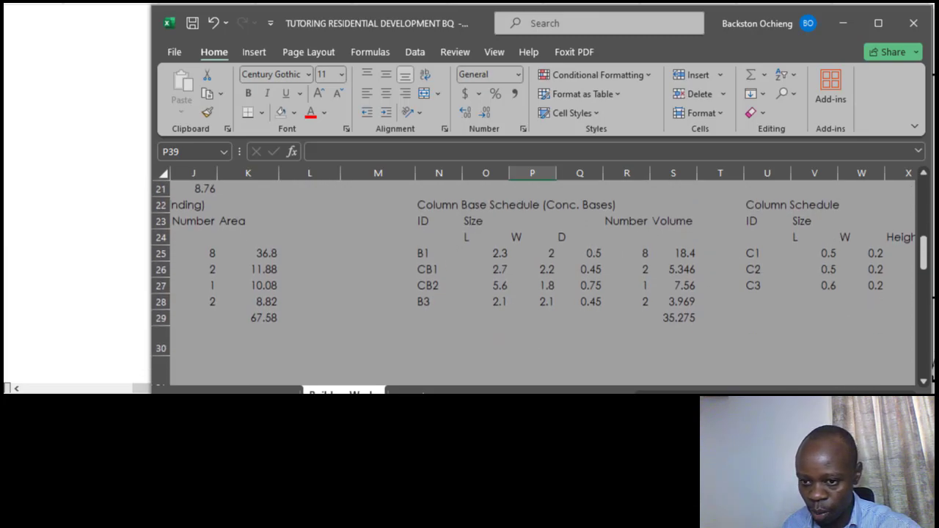
{"action": "scroll", "coordinate": [843, 315], "scroll_direction": "right", "scroll_amount": 3}
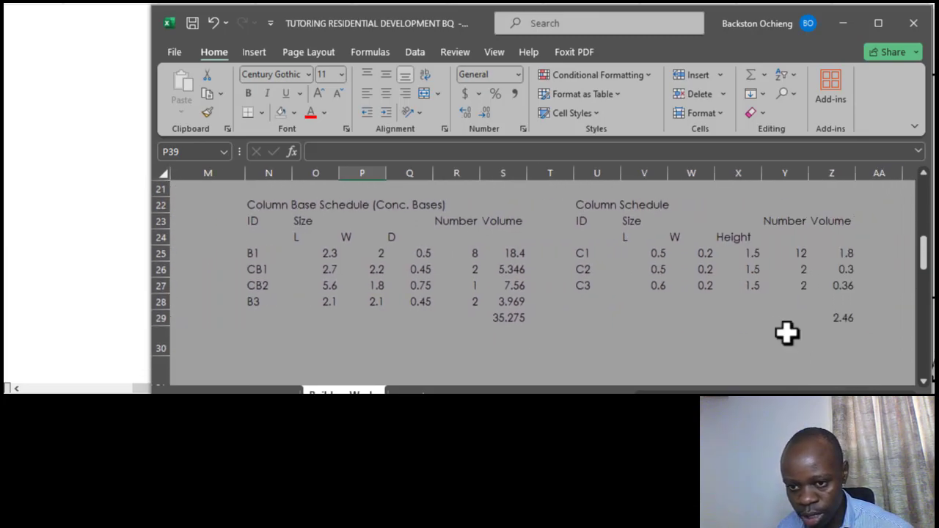
{"action": "left_click", "coordinate": [769, 328]}
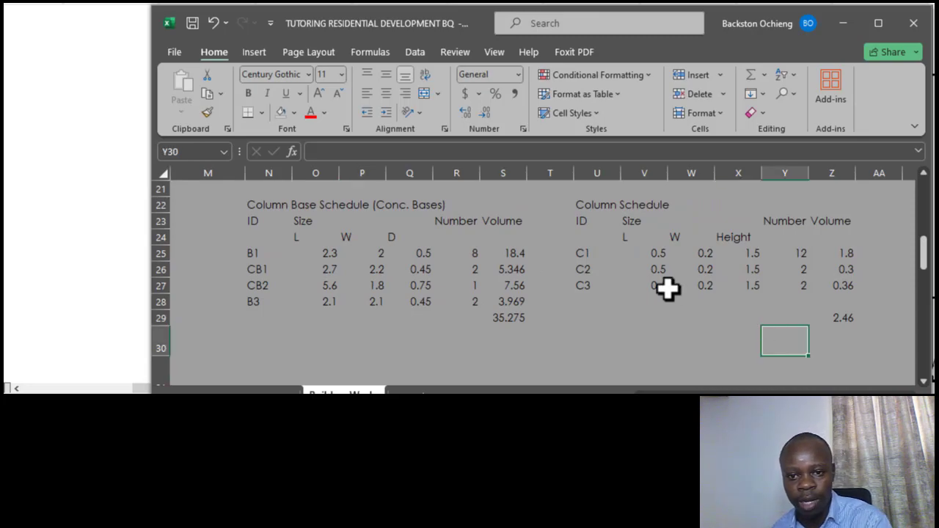
{"action": "left_click_drag", "start_coordinate": [590, 239], "coordinate": [729, 279]}
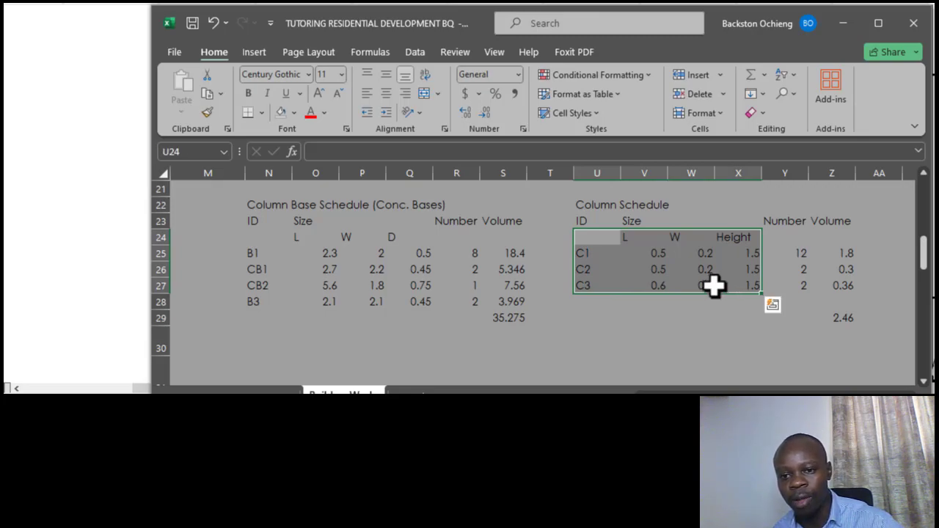
{"action": "key", "text": "ctrl+c"}
{"action": "scroll", "coordinate": [722, 279], "scroll_direction": "down", "scroll_amount": 9}
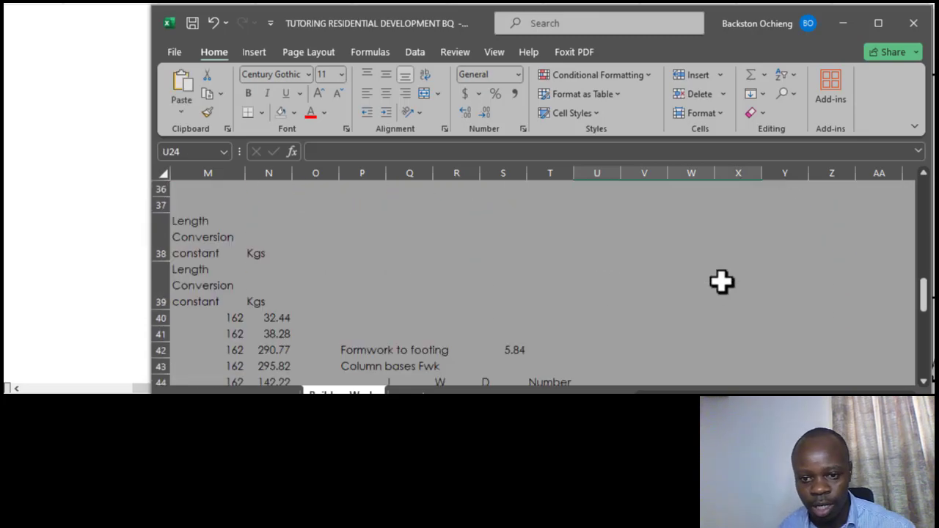
{"action": "scroll", "coordinate": [598, 278], "scroll_direction": "up", "scroll_amount": 2}
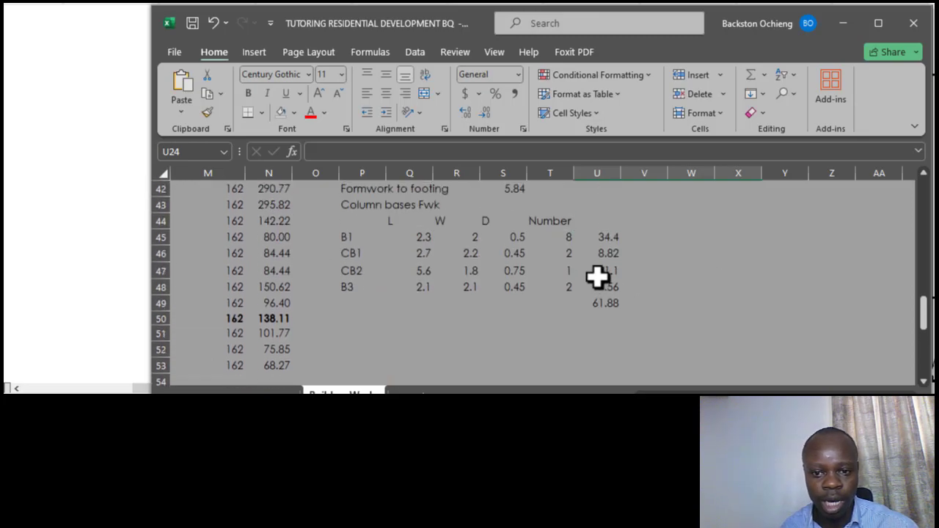
{"action": "scroll", "coordinate": [675, 203], "scroll_direction": "up", "scroll_amount": 1}
{"action": "left_click", "coordinate": [677, 204]}
{"action": "left_click", "coordinate": [649, 287]}
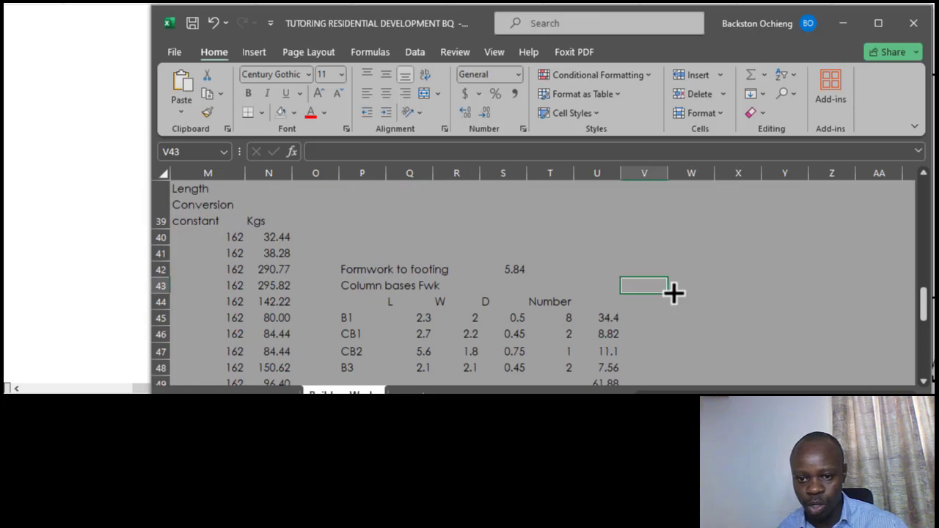
{"action": "key", "text": "ctrl+v"}
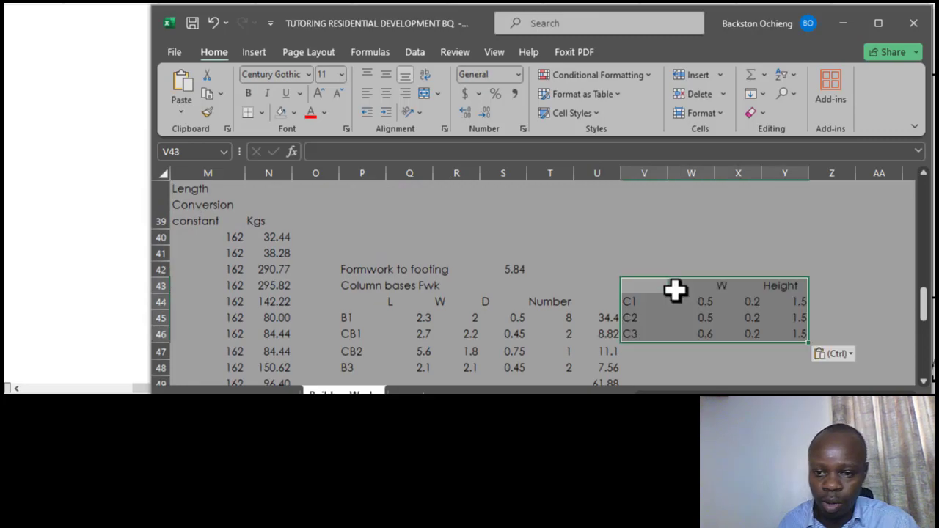
- Title the copied column dimensions "Column fwk" in V42
{"action": "left_click", "coordinate": [649, 257]}
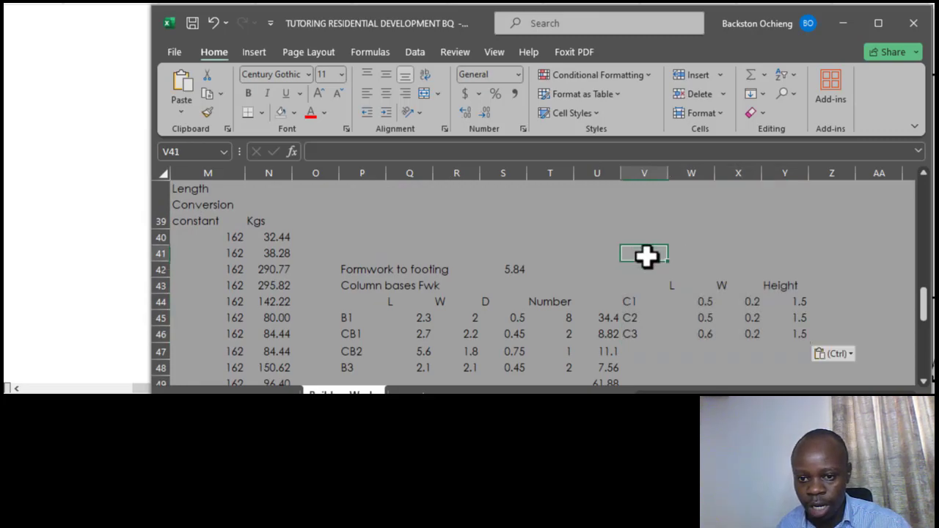
{"action": "scroll", "coordinate": [652, 260], "scroll_direction": "down", "scroll_amount": 1}
{"action": "left_click", "coordinate": [673, 289]}
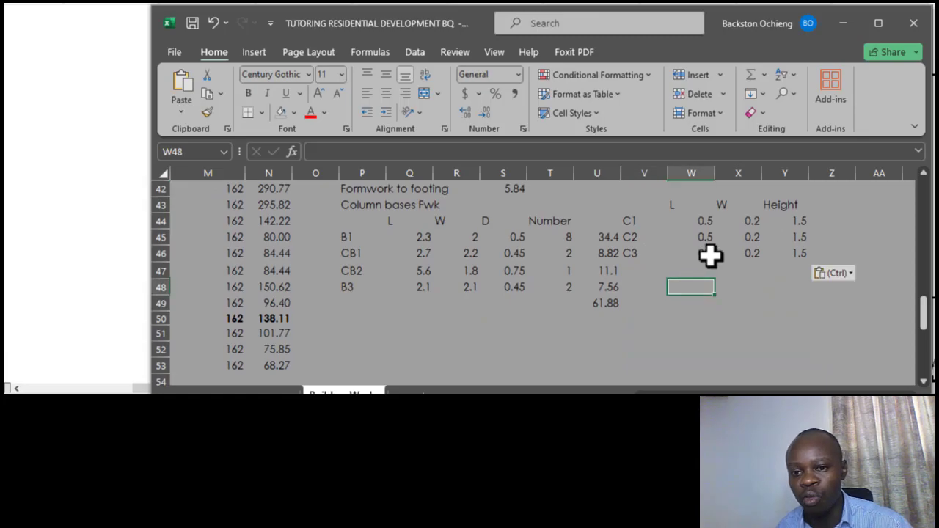
{"action": "scroll", "coordinate": [723, 255], "scroll_direction": "up", "scroll_amount": 2}
{"action": "left_click", "coordinate": [634, 267]}
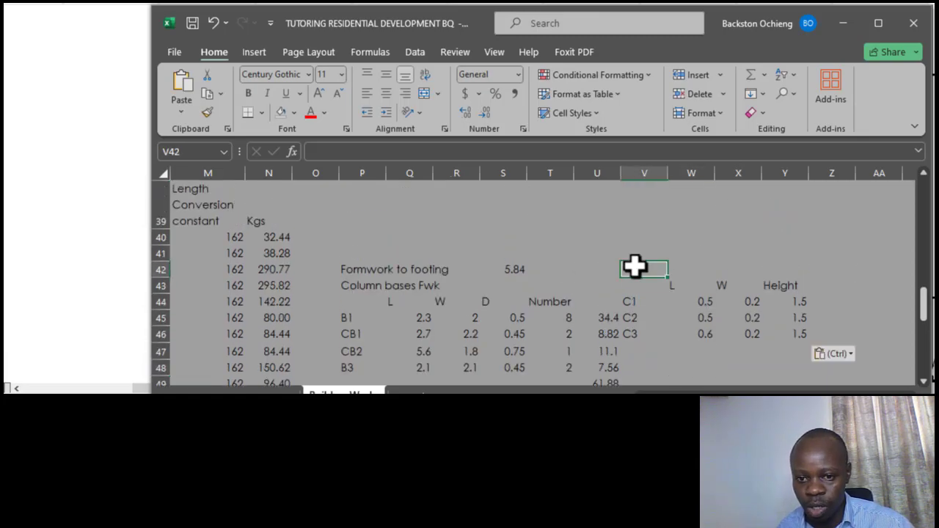
{"action": "type", "text": "Column fwk"}
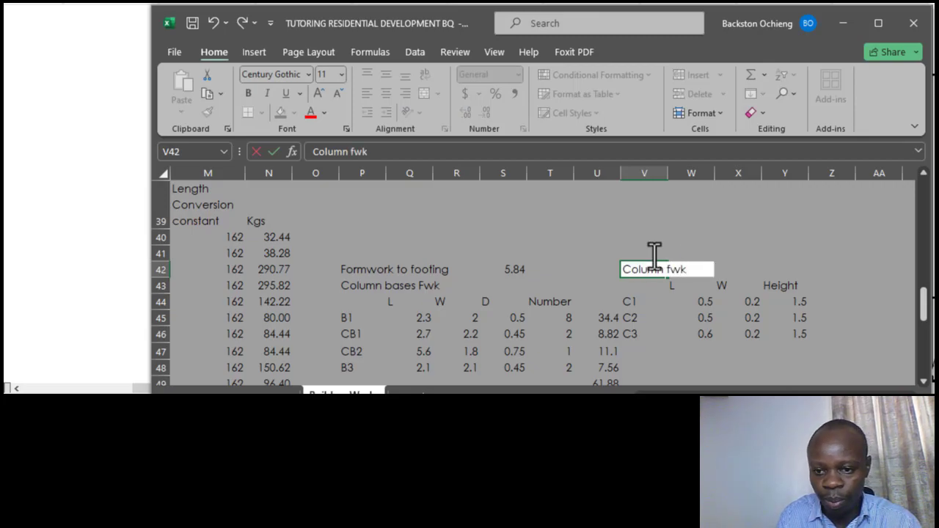
{"action": "left_click", "coordinate": [690, 237]}
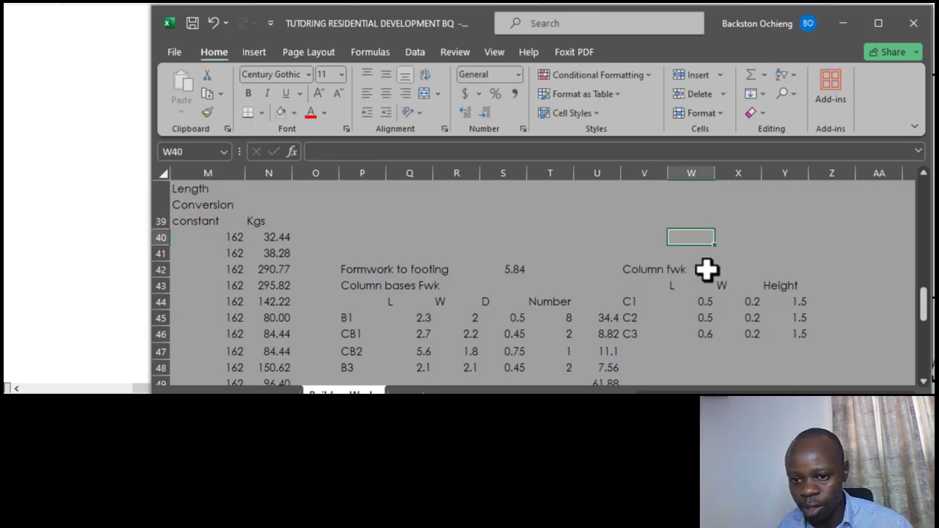
- Copy the numbers of columns C1 to C3 from Y25:Y27 of the column schedule and paste them at Z44
{"action": "left_click", "coordinate": [818, 298]}
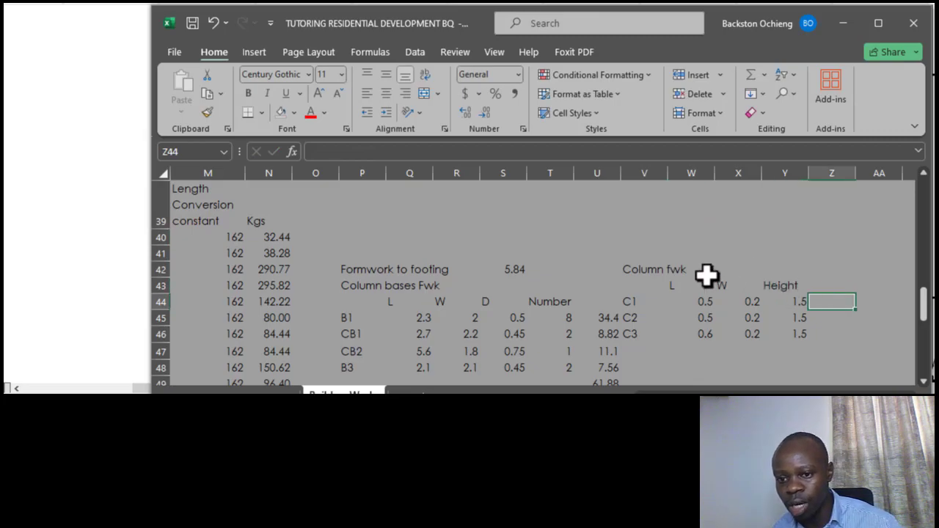
{"action": "scroll", "coordinate": [707, 273], "scroll_direction": "up", "scroll_amount": 5}
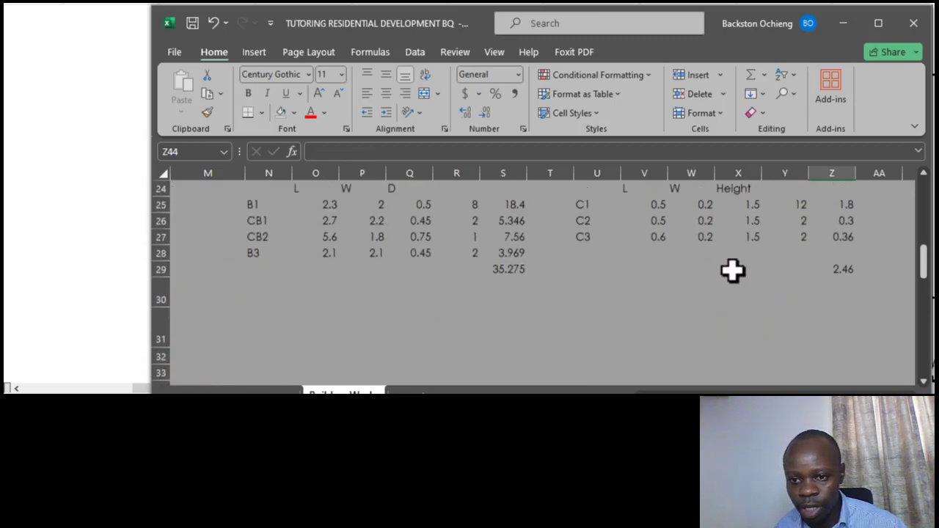
{"action": "scroll", "coordinate": [732, 270], "scroll_direction": "up", "scroll_amount": 1}
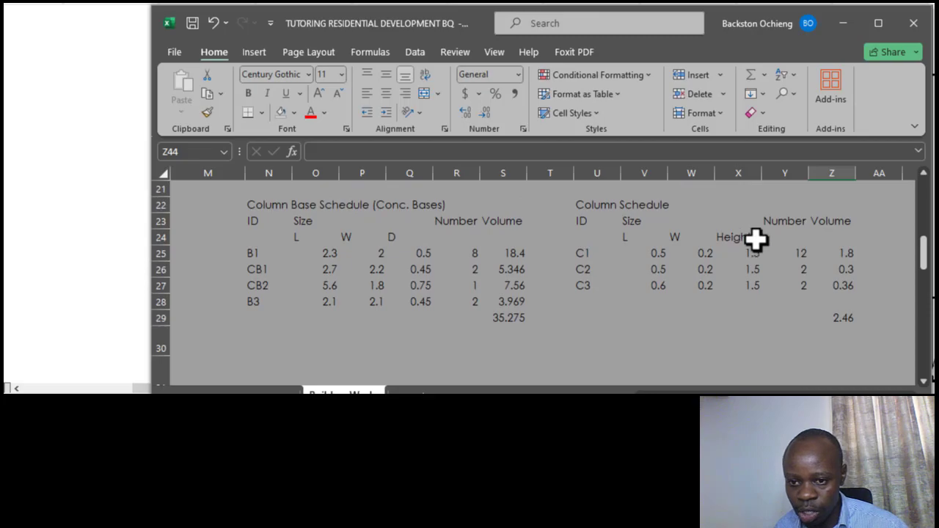
{"action": "left_click_drag", "start_coordinate": [796, 255], "coordinate": [805, 286]}
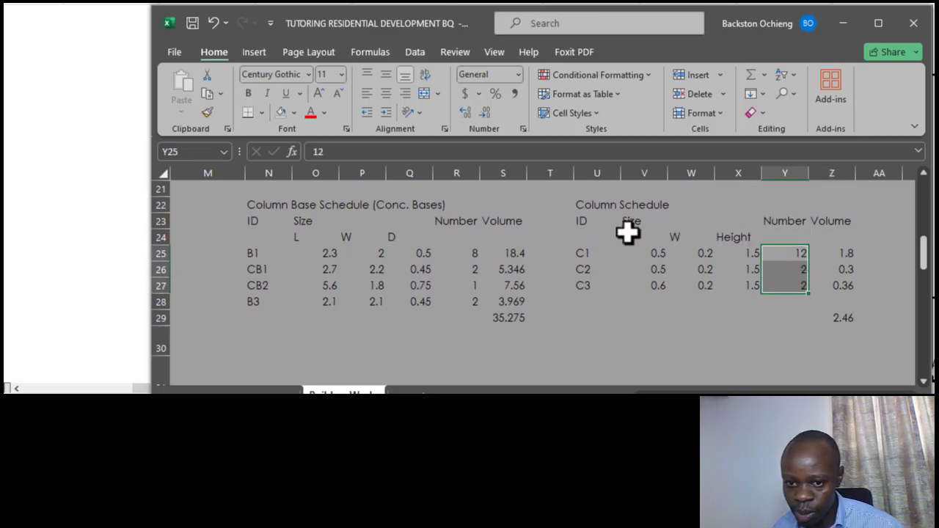
{"action": "left_click_drag", "start_coordinate": [629, 232], "coordinate": [694, 234]}
{"action": "left_click_drag", "start_coordinate": [782, 220], "coordinate": [795, 281]}
{"action": "key", "text": "ctrl+c"}
{"action": "scroll", "coordinate": [730, 301], "scroll_direction": "down", "scroll_amount": 8}
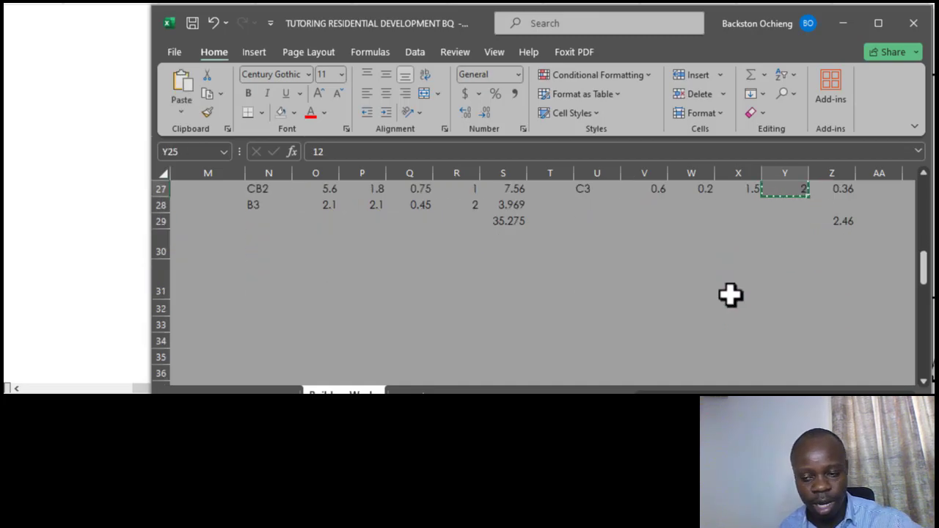
{"action": "scroll", "coordinate": [730, 294], "scroll_direction": "up", "scroll_amount": 1}
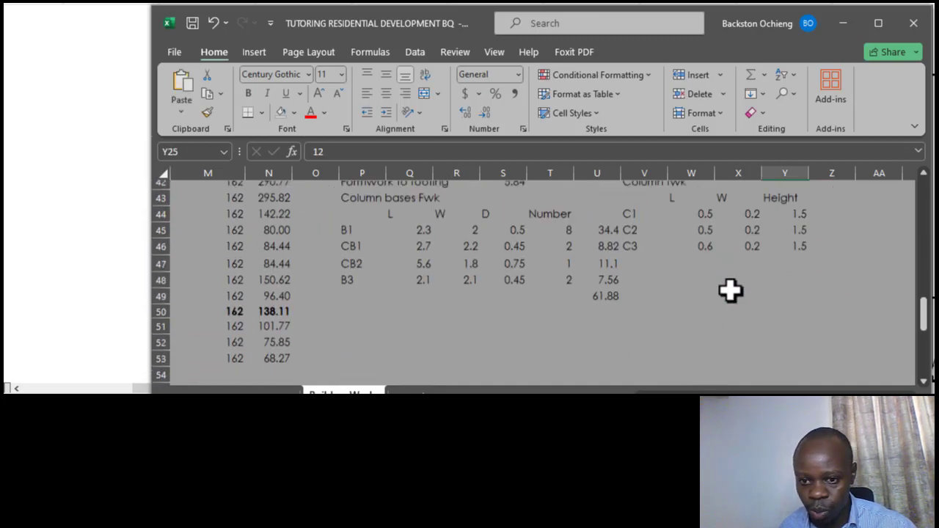
{"action": "left_click", "coordinate": [831, 220]}
{"action": "key", "text": "ctrl+v"}
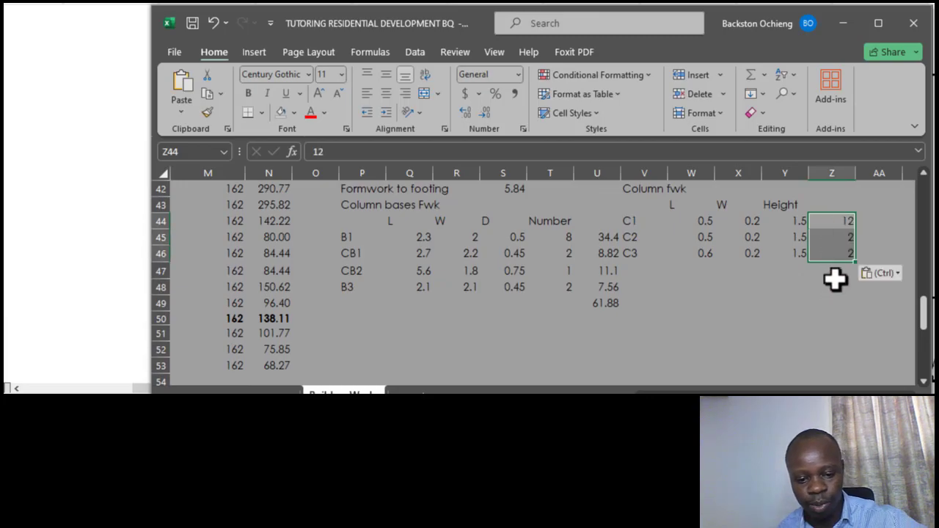
- Head the pasted column counts "Number" in Z43
{"action": "left_click", "coordinate": [837, 204]}
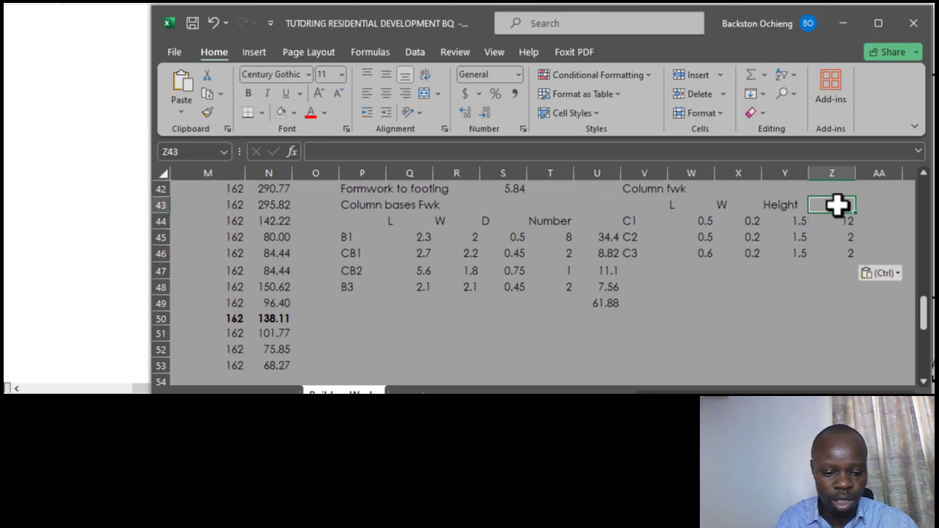
{"action": "type", "text": "Number"}
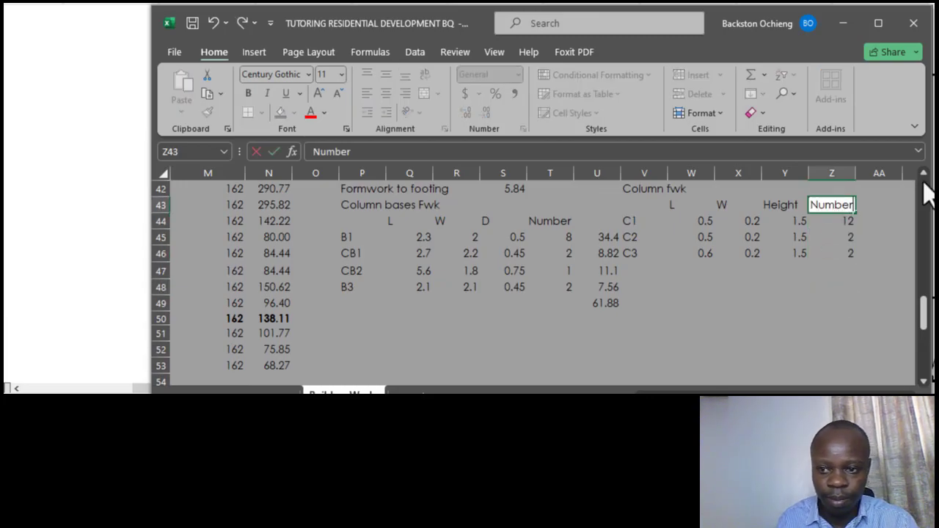
{"action": "left_click", "coordinate": [844, 270]}
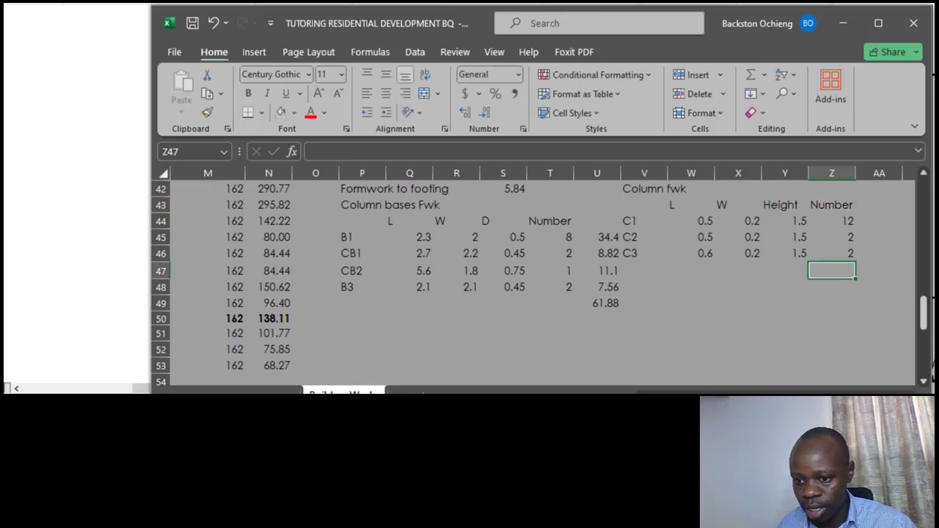
- Calculate the C1 column formwork area in AA44 with the formula =(W44+X44)*2*Y44*Z44
{"action": "scroll", "coordinate": [832, 285], "scroll_direction": "right", "scroll_amount": 1}
{"action": "left_click", "coordinate": [800, 221]}
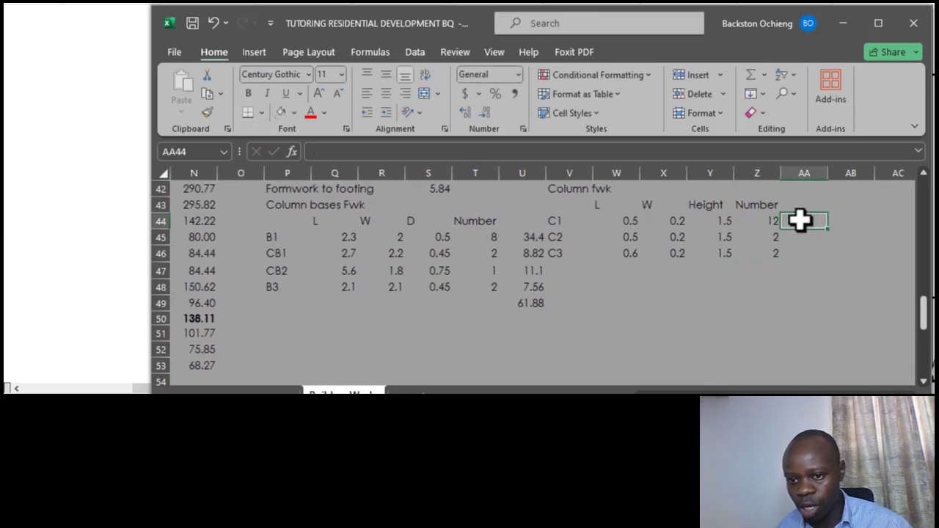
{"action": "type", "text": "=("}
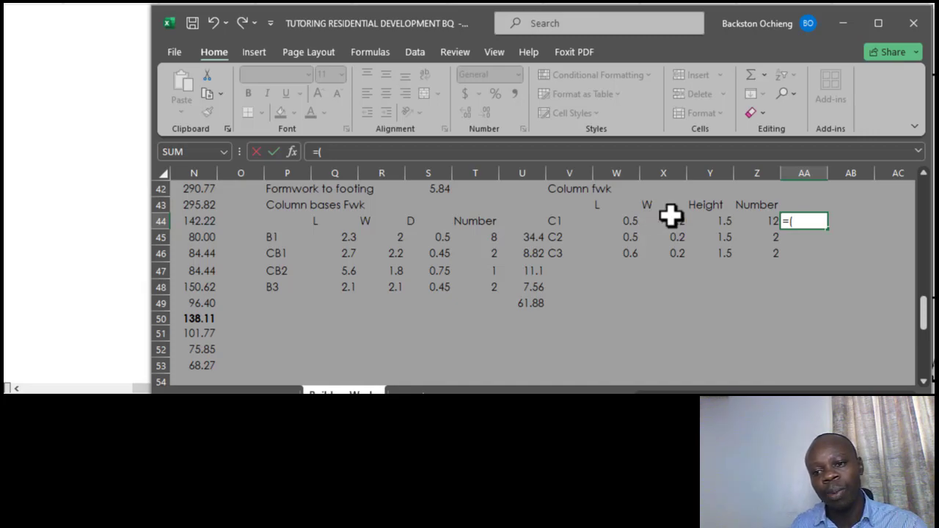
{"action": "left_click", "coordinate": [625, 216]}
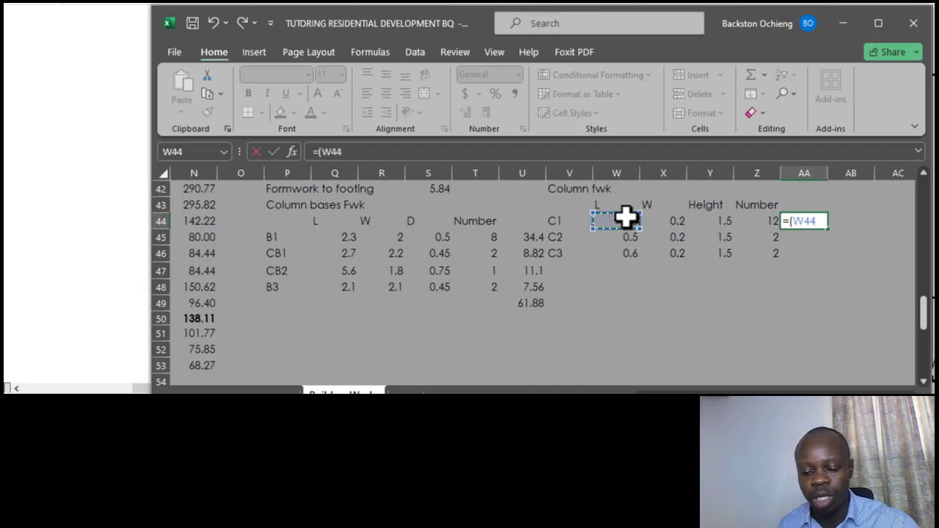
{"action": "type", "text": "+"}
{"action": "left_click", "coordinate": [672, 219]}
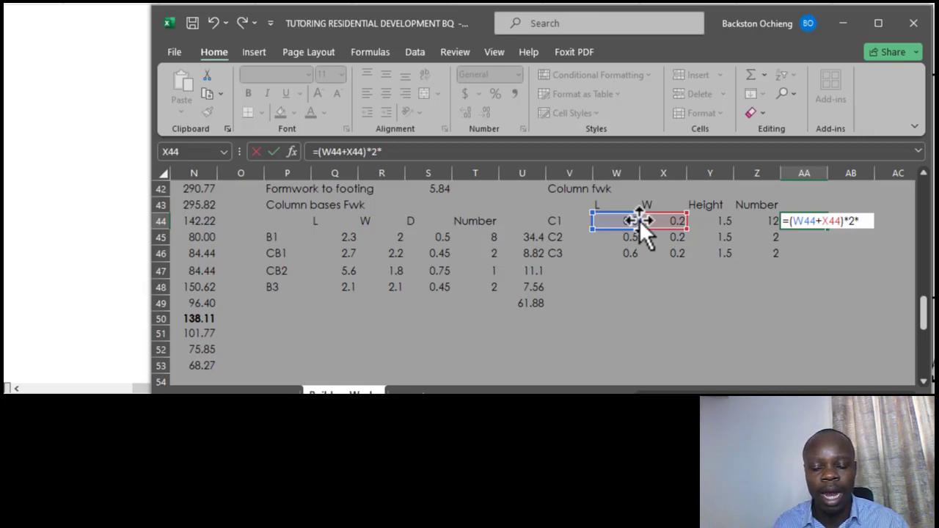
{"action": "left_click", "coordinate": [710, 227]}
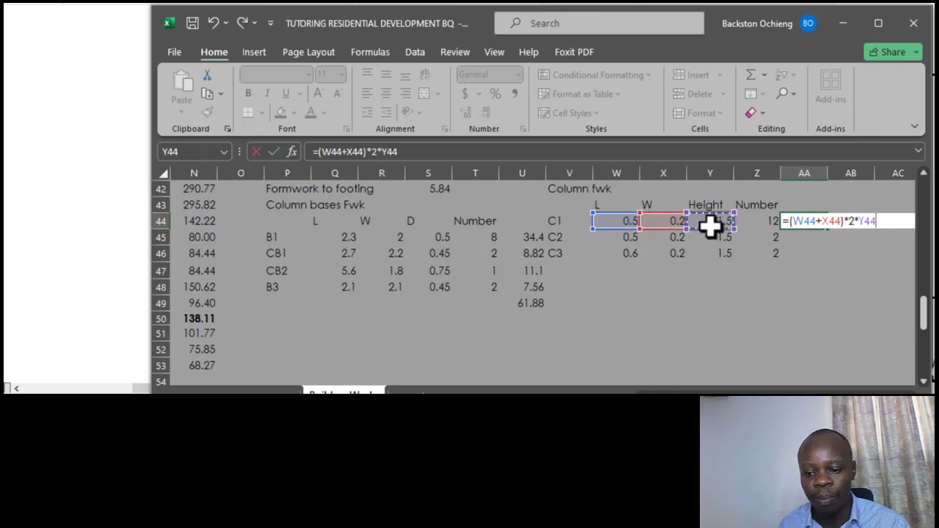
{"action": "type", "text": "*"}
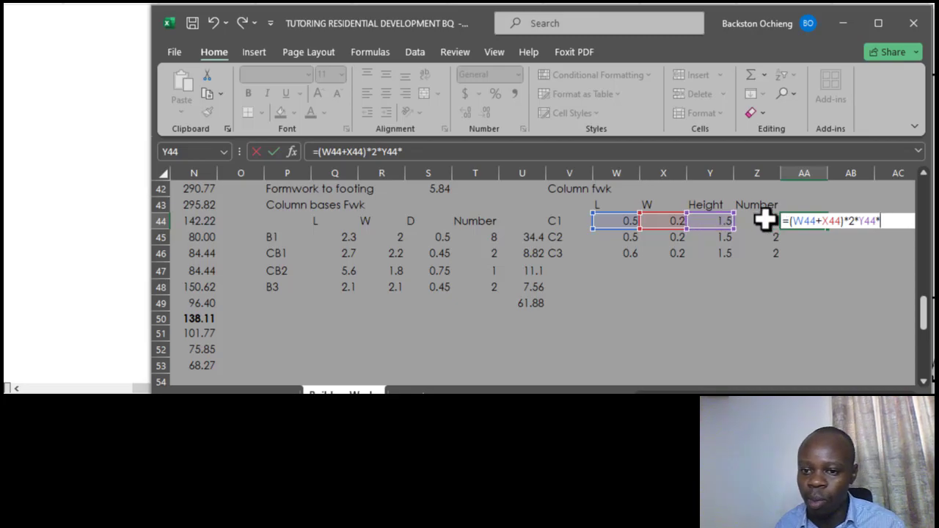
{"action": "left_click", "coordinate": [763, 219]}
{"action": "key", "text": "Return"}
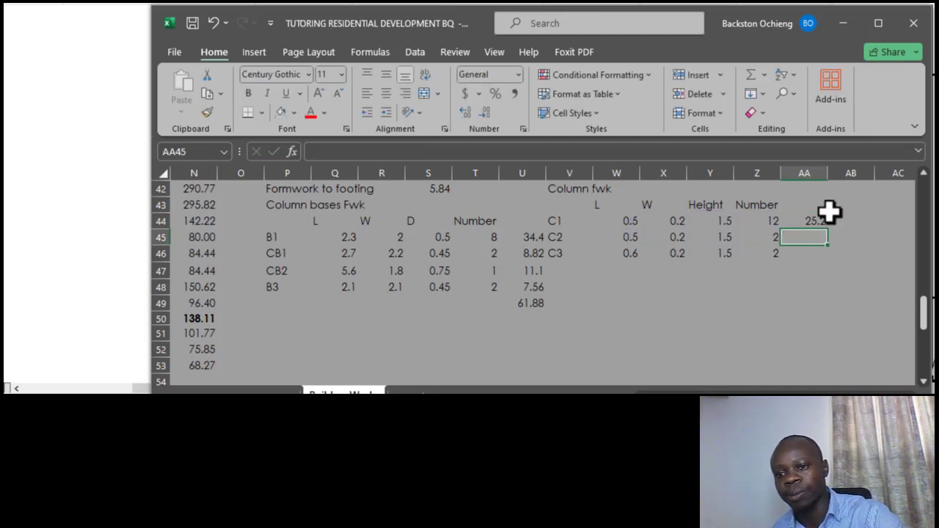
- Fill the C1 formwork area formula down to AA46 for columns C2 and C3
{"action": "left_click", "coordinate": [821, 221]}
{"action": "left_click_drag", "start_coordinate": [829, 230], "coordinate": [821, 256]}
{"action": "left_click", "coordinate": [808, 304]}
- Total the column formwork areas in AA47 with =SUM(AA44:AA46) and save the workbook to recalculate the formulas
{"action": "left_click", "coordinate": [813, 267]}
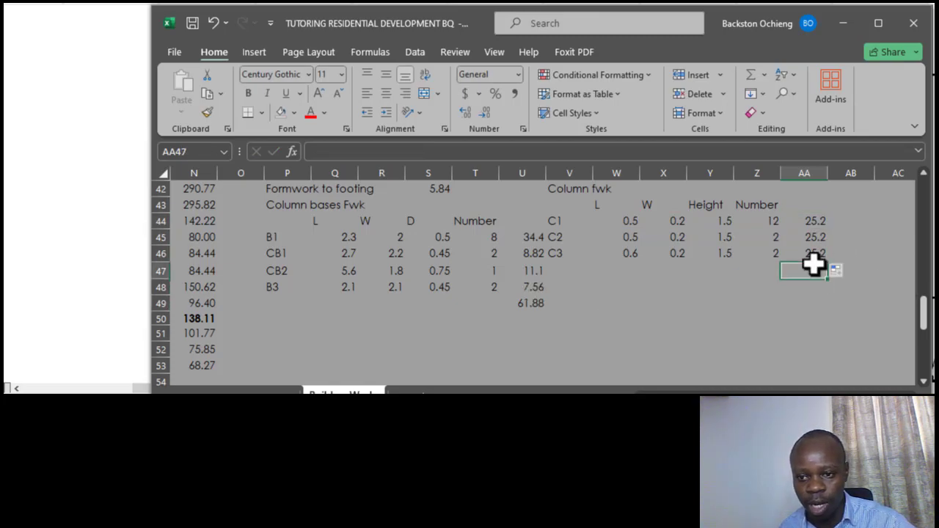
{"action": "type", "text": "=sum"}
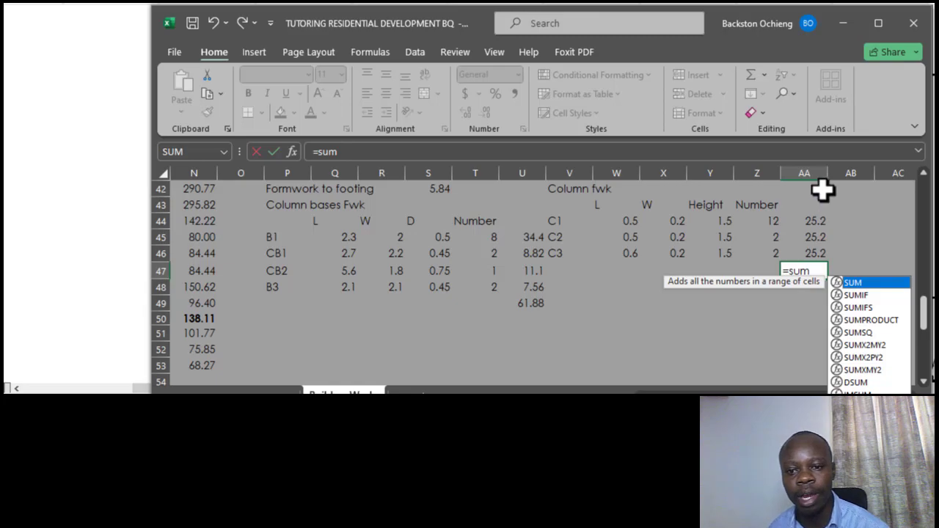
{"action": "double_click", "coordinate": [871, 283]}
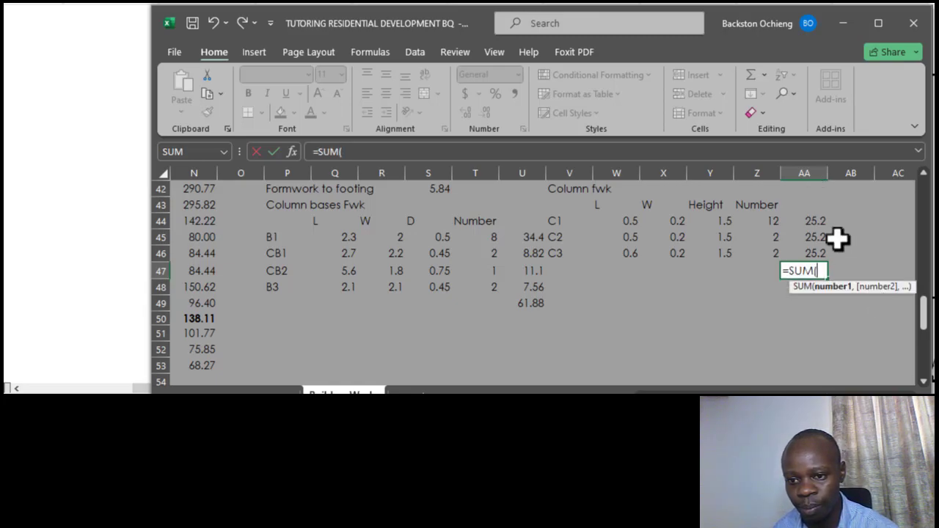
{"action": "left_click_drag", "start_coordinate": [812, 217], "coordinate": [822, 255]}
{"action": "type", "text": ")"}
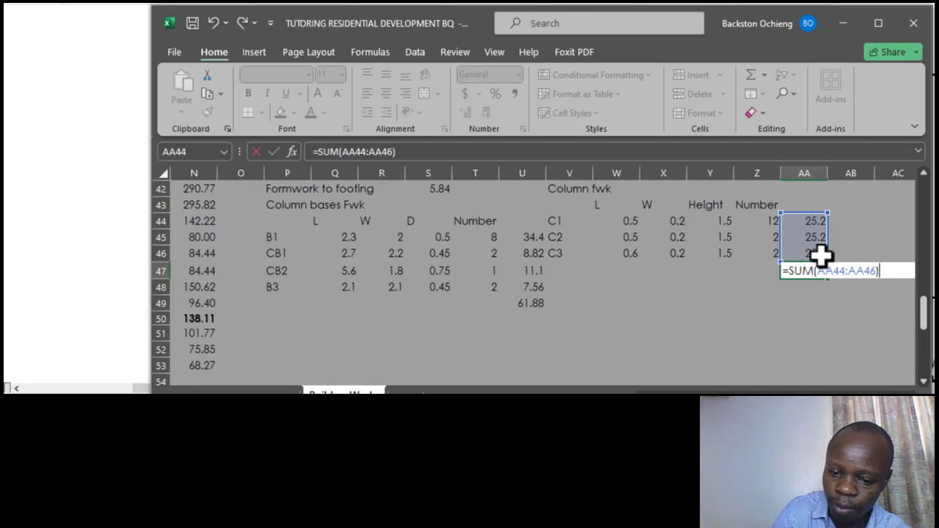
{"action": "key", "text": "Return"}
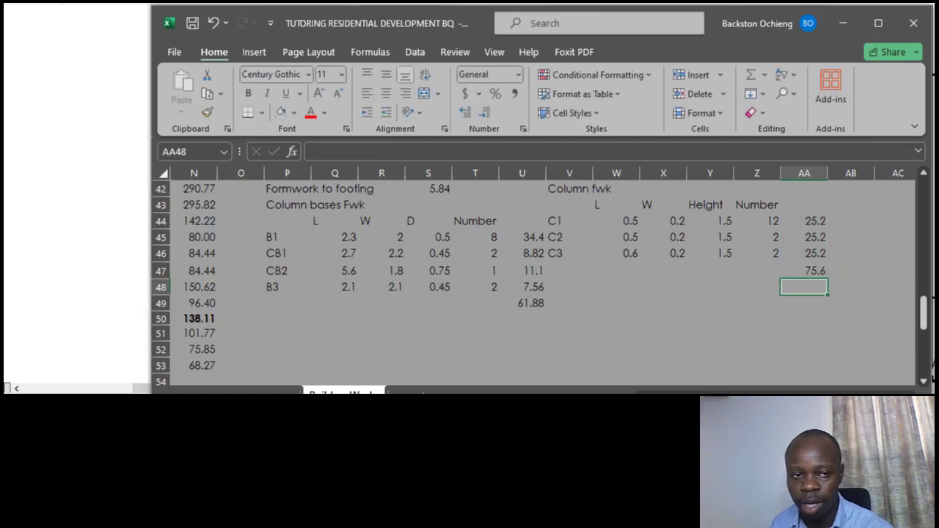
{"action": "left_click", "coordinate": [192, 24]}
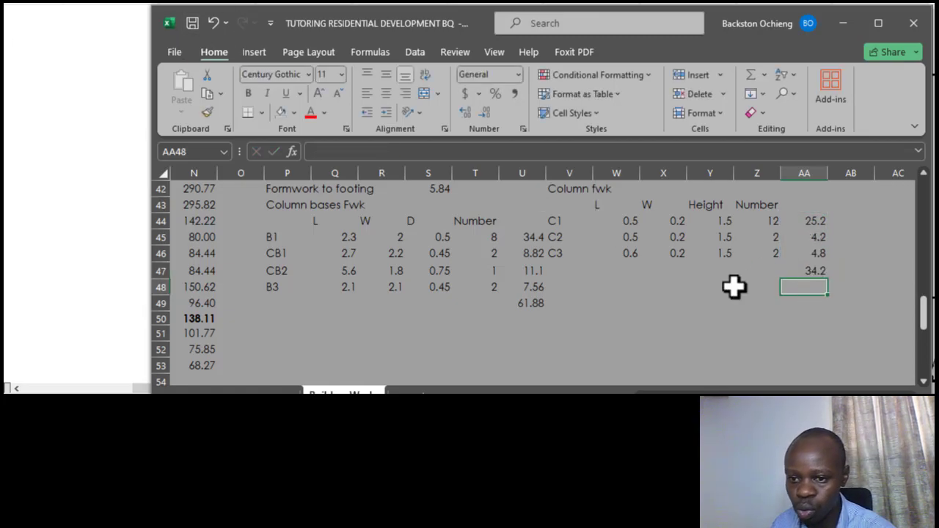
{"action": "left_click", "coordinate": [730, 287]}
{"action": "left_click", "coordinate": [789, 275]}
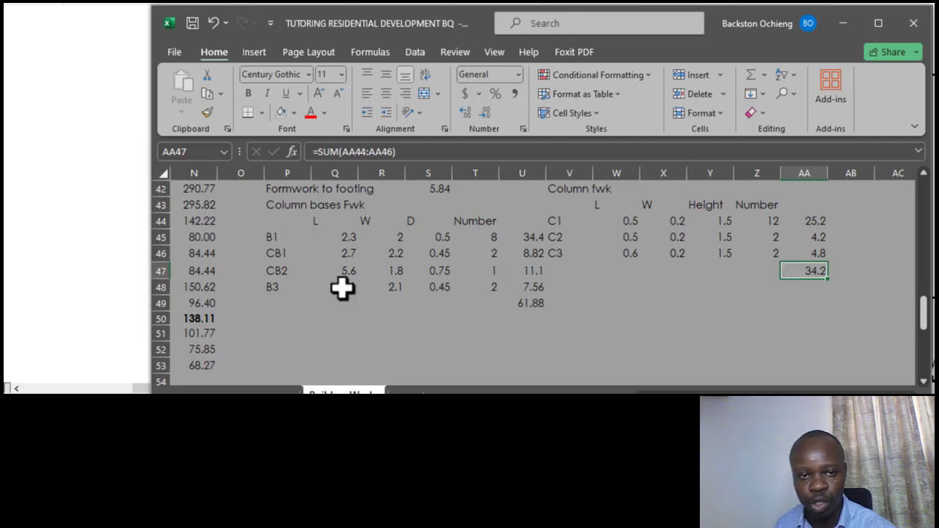
{"action": "left_click", "coordinate": [765, 278]}
{"action": "left_click", "coordinate": [646, 273]}
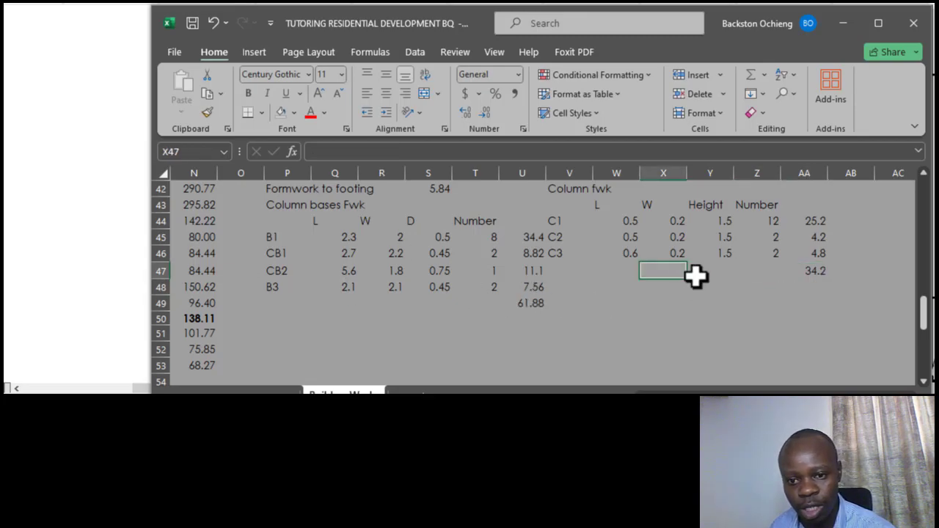
{"action": "left_click", "coordinate": [706, 272]}
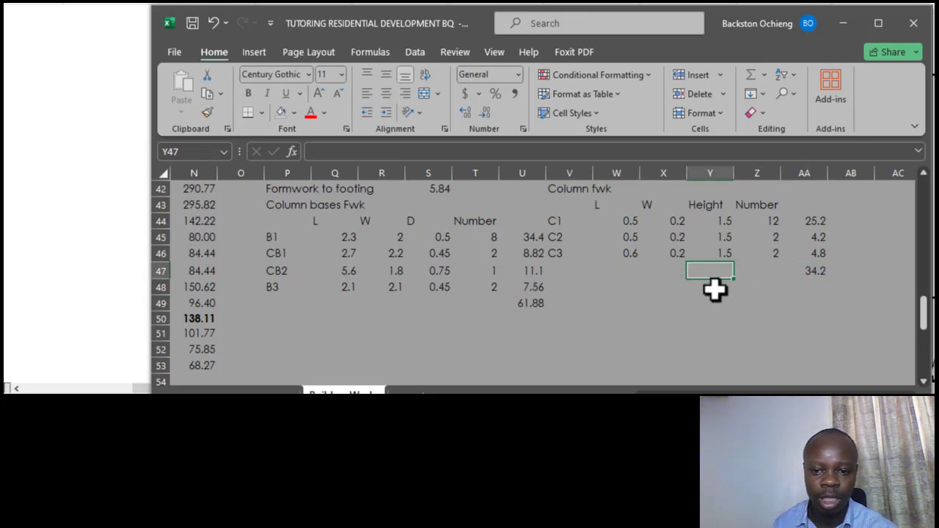
{"action": "left_click", "coordinate": [662, 273]}
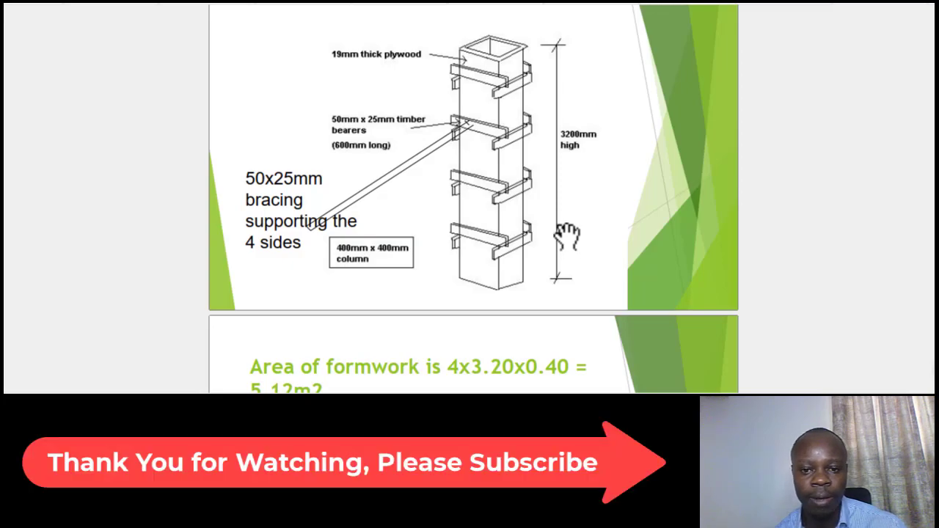
- Examine the column formwork diagram in the presentation for the plywood, timber bearers, bracing and column height
{"action": "scroll", "coordinate": [517, 150], "scroll_direction": "up", "scroll_amount": 2}
{"action": "scroll", "coordinate": [506, 209], "scroll_direction": "down", "scroll_amount": 2}
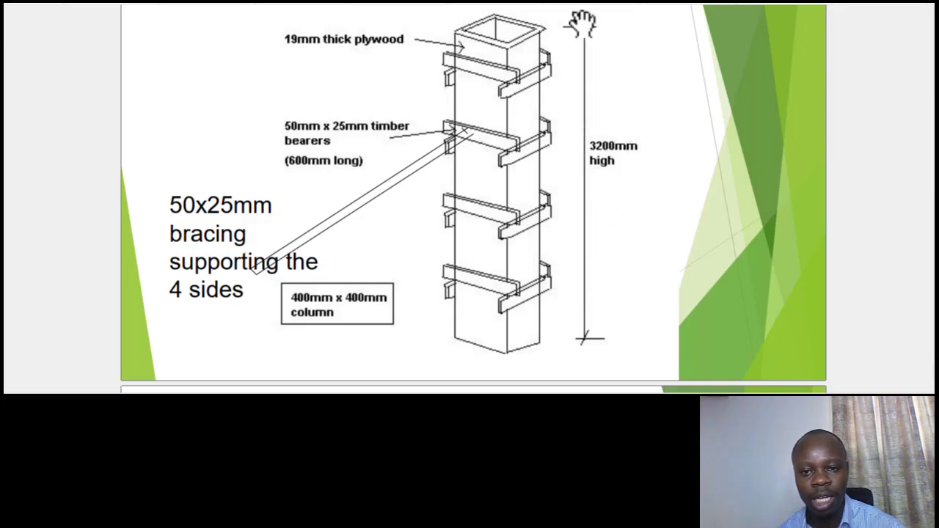
{"action": "left_click", "coordinate": [587, 7]}
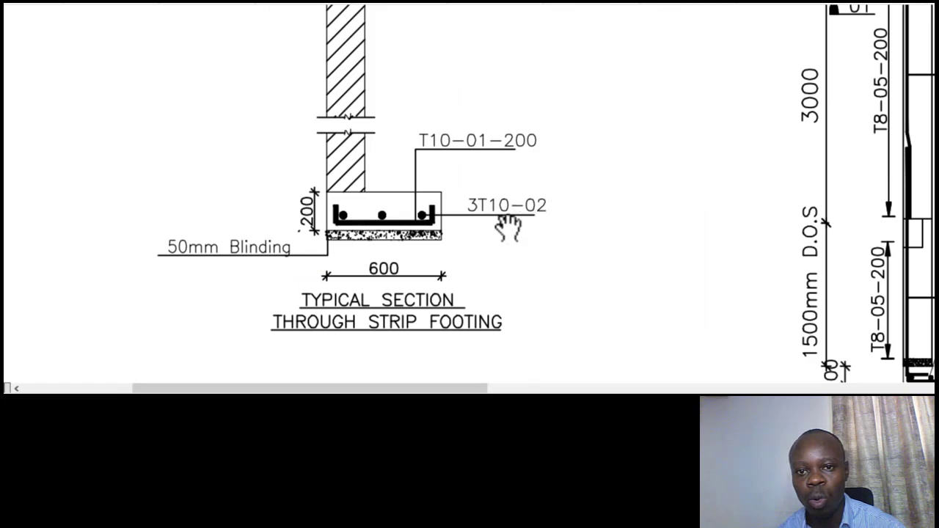
- Switch to the TUTORING RESIDENTIAL DEVELOPMENT BQ workbook and enter 35 as the foundation columns formwork quantity in D44
{"action": "mouse_move", "coordinate": [491, 400]}
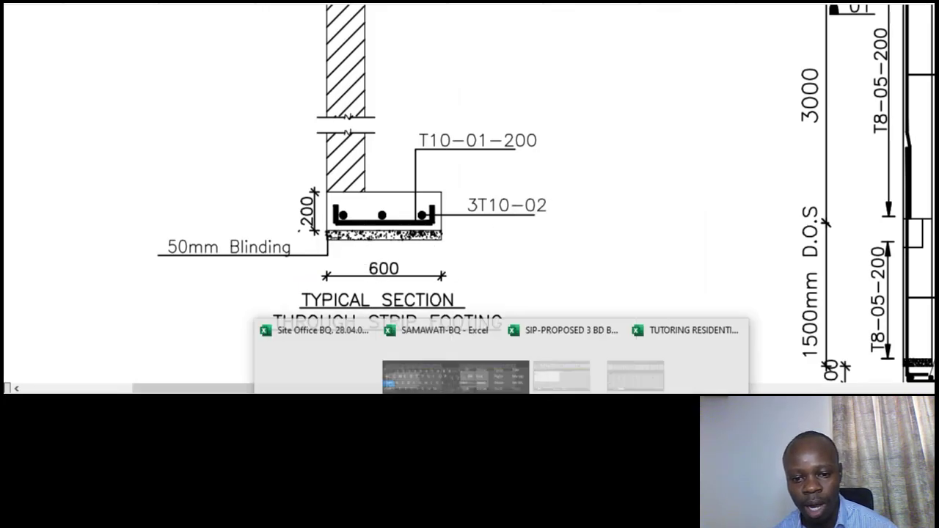
{"action": "left_click", "coordinate": [708, 378]}
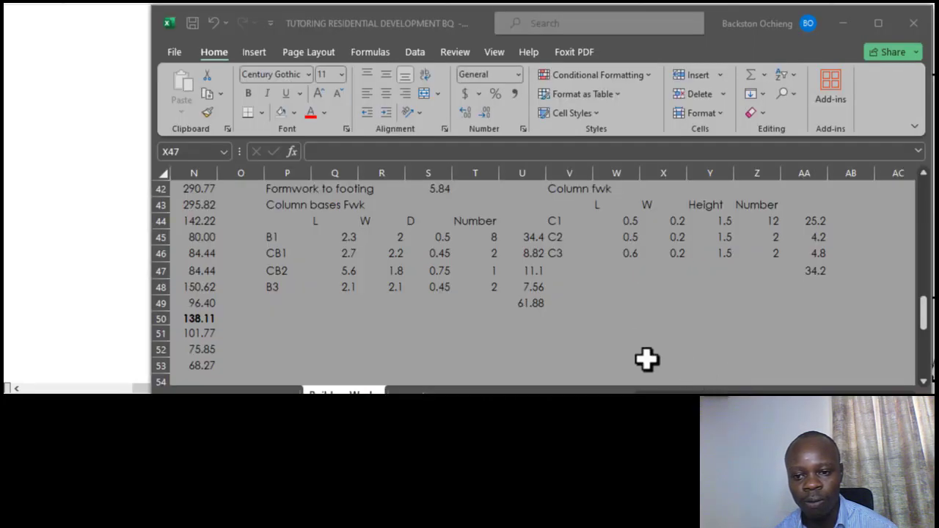
{"action": "left_click", "coordinate": [773, 281]}
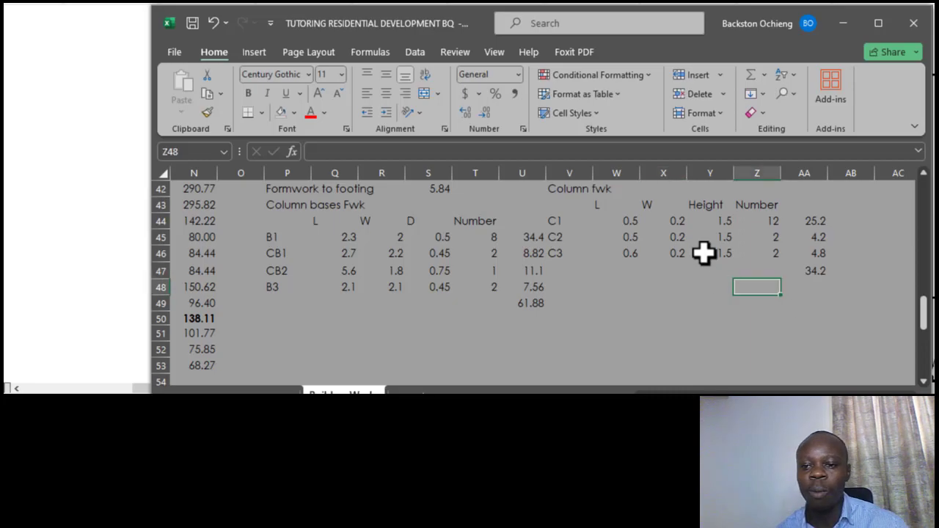
{"action": "left_click", "coordinate": [620, 272]}
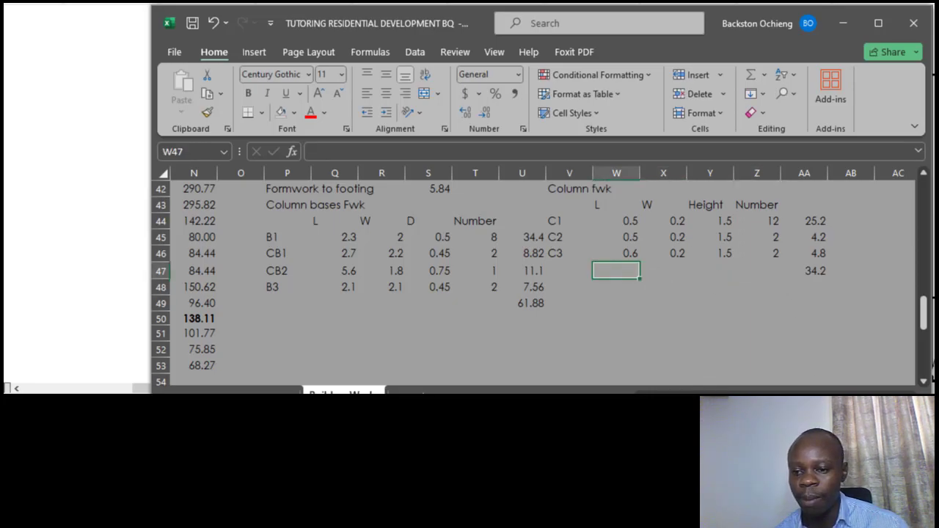
{"action": "left_click_drag", "start_coordinate": [800, 391], "coordinate": [638, 391]}
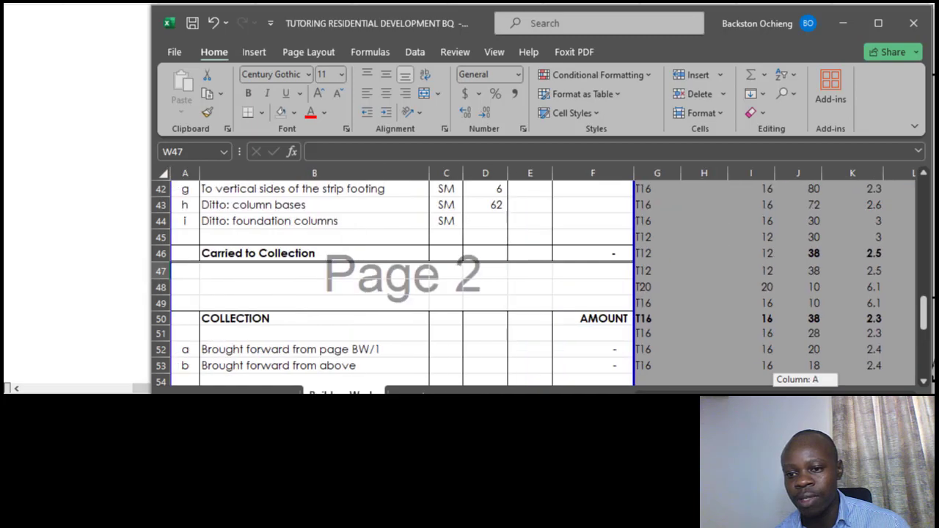
{"action": "left_click", "coordinate": [308, 223]}
{"action": "left_click", "coordinate": [486, 224]}
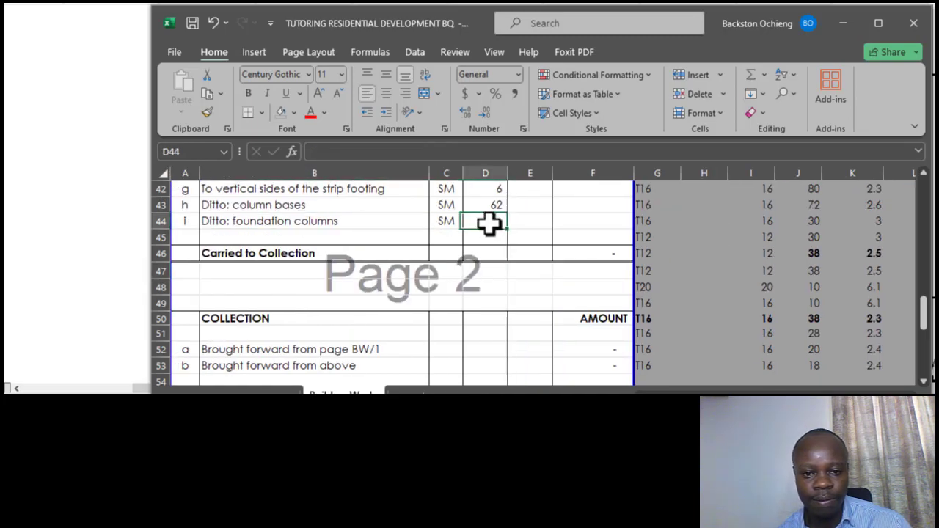
{"action": "type", "text": "30"}
{"action": "left_click", "coordinate": [458, 252]}
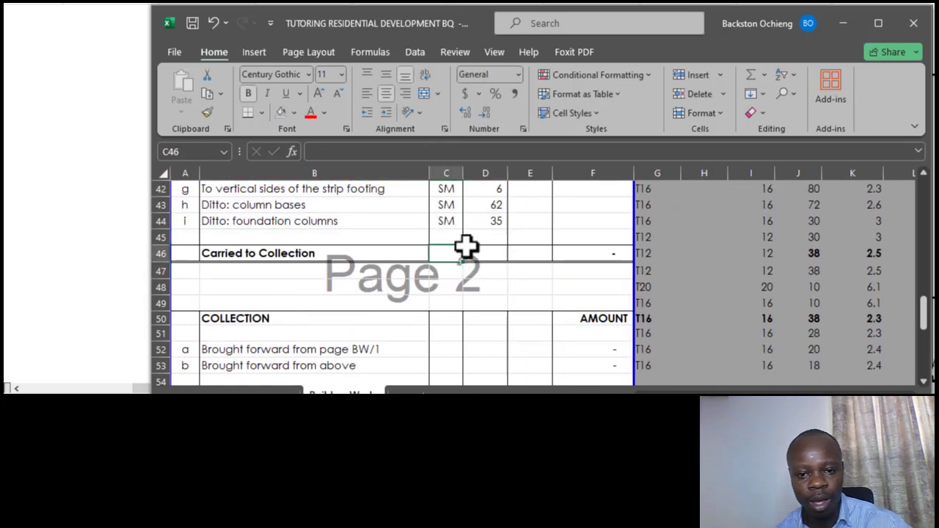
- Compare the stub columns and ground beams concrete items with the items listed under Formwork
{"action": "scroll", "coordinate": [448, 264], "scroll_direction": "up", "scroll_amount": 4}
{"action": "scroll", "coordinate": [433, 273], "scroll_direction": "up", "scroll_amount": 2}
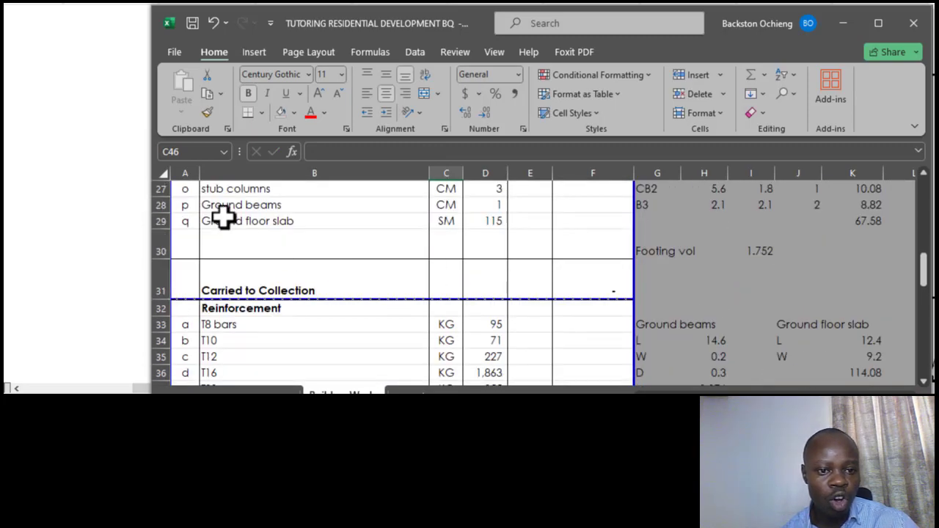
{"action": "left_click", "coordinate": [253, 189]}
{"action": "left_click", "coordinate": [265, 206]}
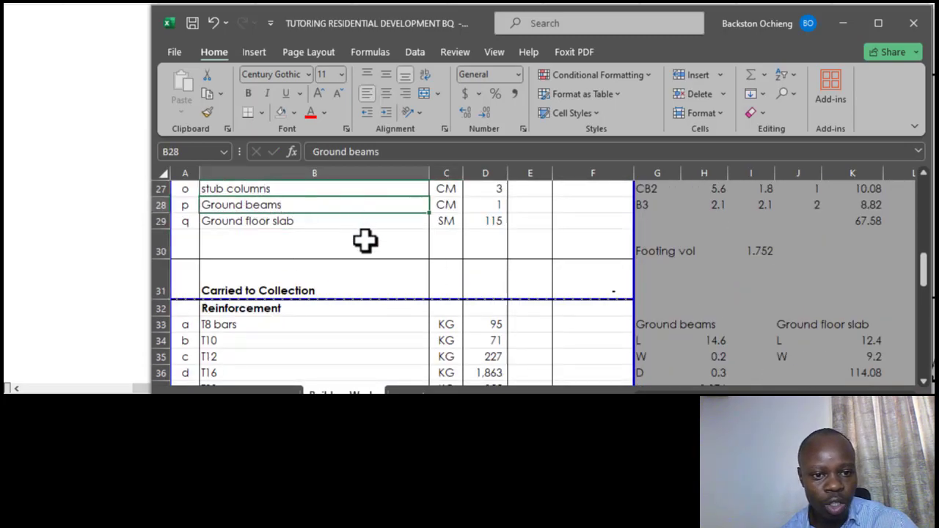
{"action": "scroll", "coordinate": [365, 240], "scroll_direction": "down", "scroll_amount": 7}
{"action": "scroll", "coordinate": [387, 235], "scroll_direction": "up", "scroll_amount": 2}
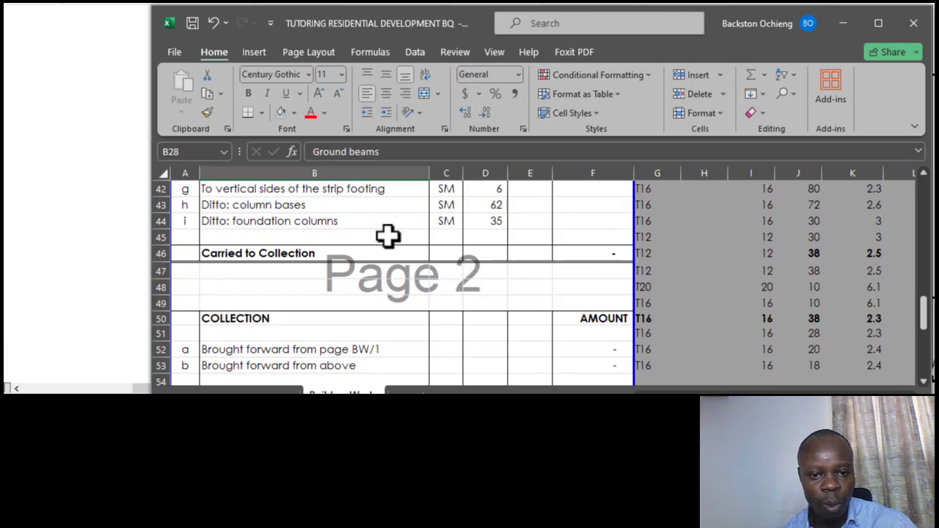
{"action": "scroll", "coordinate": [325, 279], "scroll_direction": "up", "scroll_amount": 2}
{"action": "left_click", "coordinate": [336, 285]}
{"action": "scroll", "coordinate": [292, 310], "scroll_direction": "down", "scroll_amount": 1}
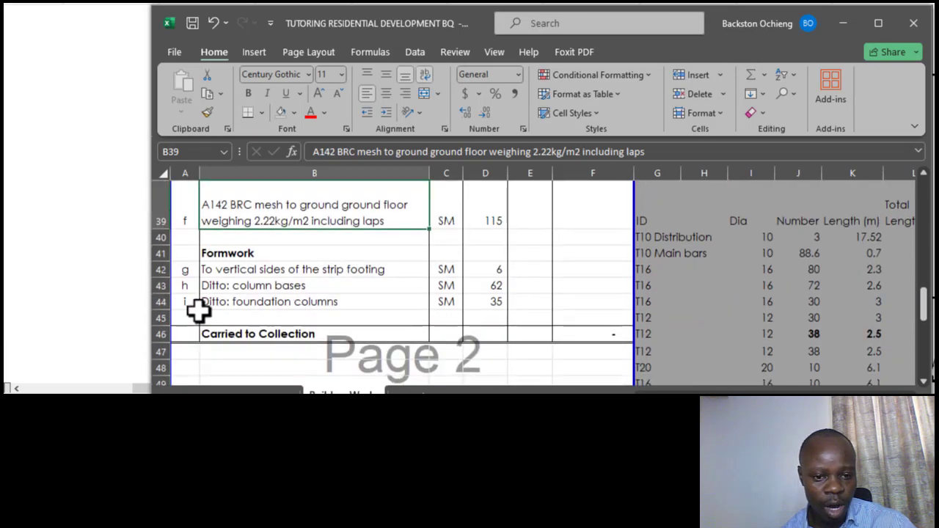
- Copy the foundation columns formwork item from row 44 into row 45 and letter the copy j
{"action": "left_click_drag", "start_coordinate": [185, 301], "coordinate": [479, 301]}
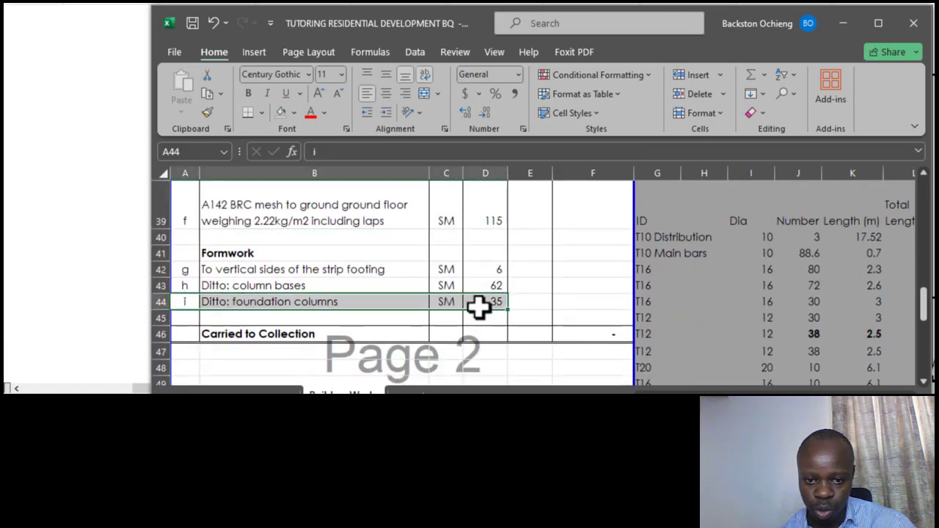
{"action": "key", "text": "ctrl+c"}
{"action": "left_click", "coordinate": [183, 317]}
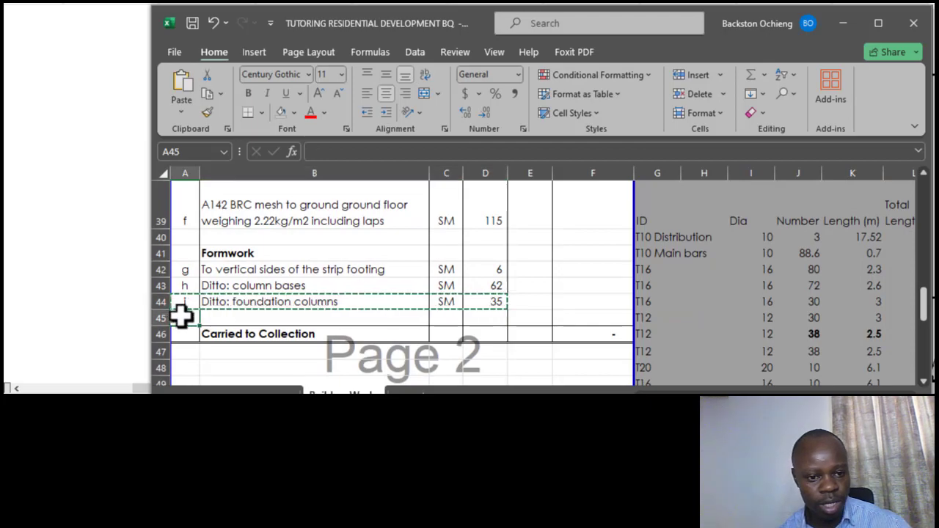
{"action": "key", "text": "shift+Right"}
{"action": "key", "text": "shift+Right"}
{"action": "key", "text": "shift+Right"}
{"action": "key", "text": "ctrl+v"}
{"action": "left_click", "coordinate": [250, 268]}
{"action": "left_click", "coordinate": [185, 318]}
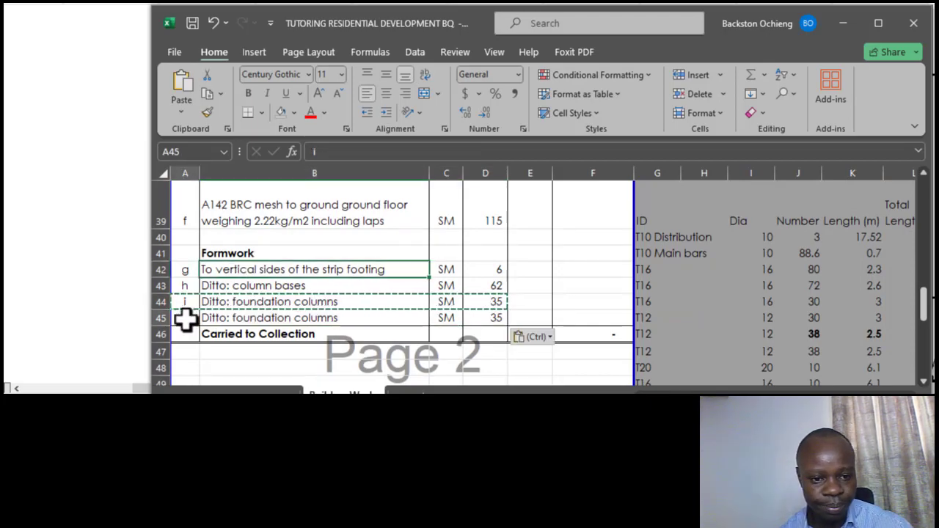
{"action": "type", "text": "j"}
- Change the description of item j in B45 to "Ditto: ground beams"
{"action": "left_click", "coordinate": [279, 269]}
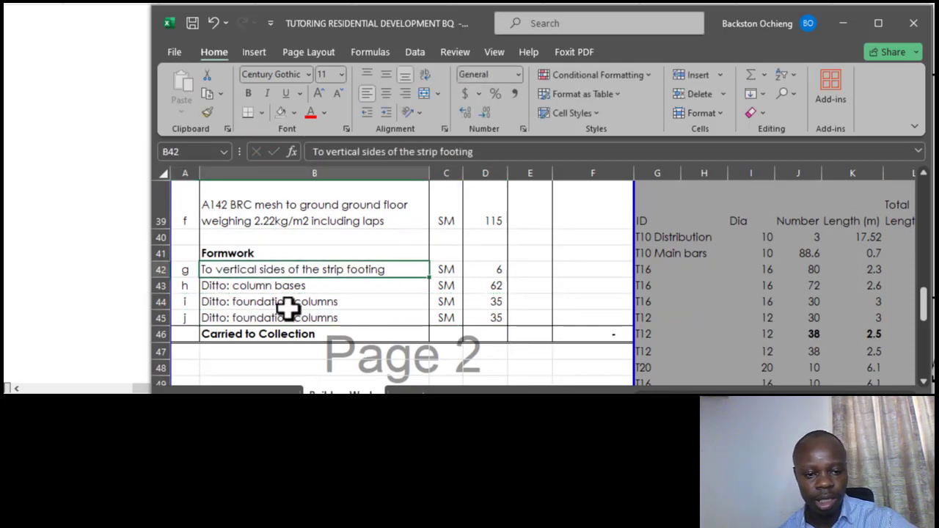
{"action": "left_click", "coordinate": [281, 317]}
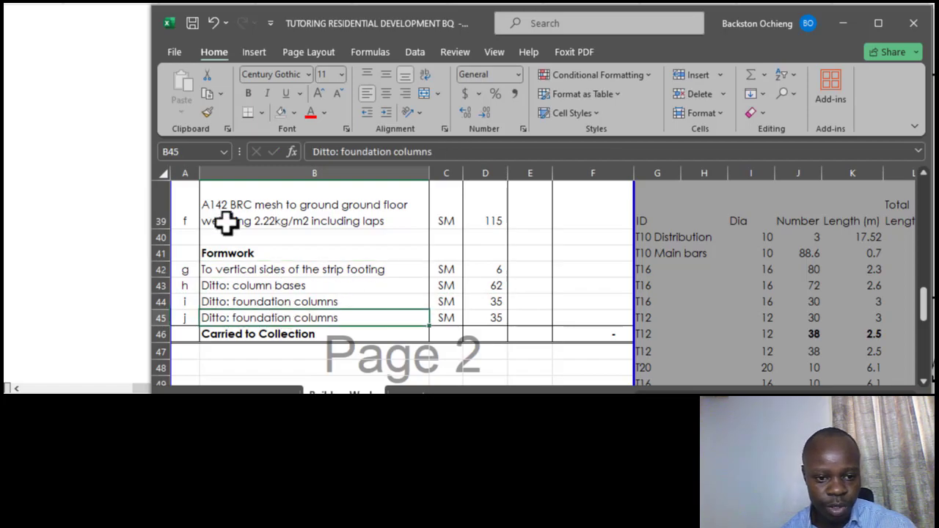
{"action": "left_click", "coordinate": [440, 151]}
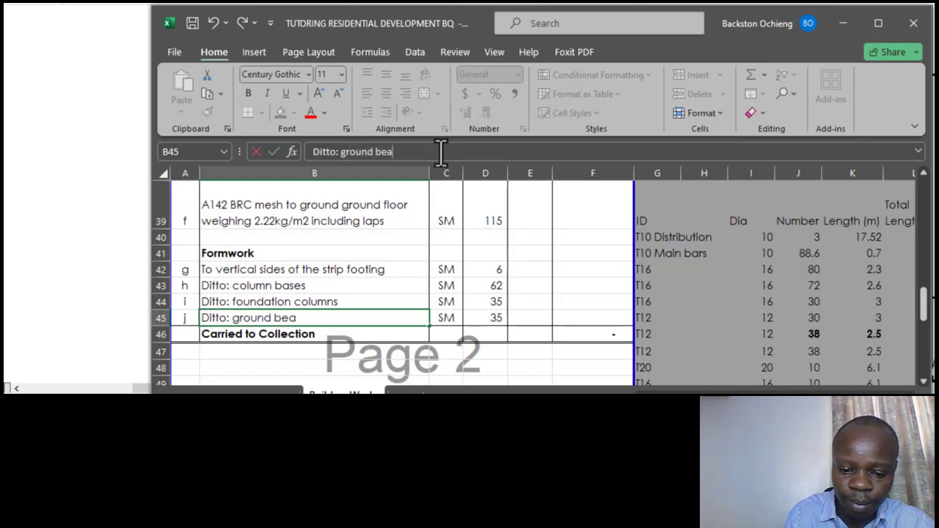
{"action": "left_click", "coordinate": [344, 249]}
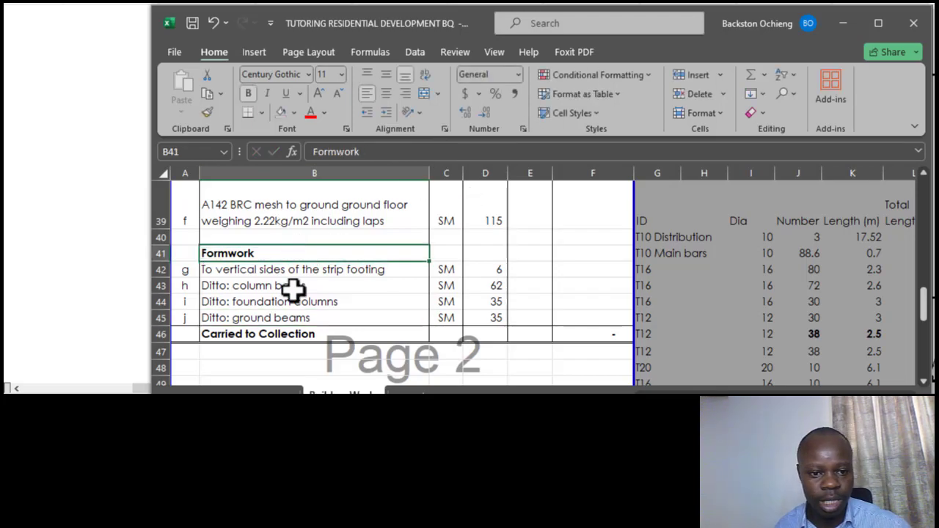
- Review the Formwork items against the class 25 reinforced concrete items, from column bases to ground beams
{"action": "left_click", "coordinate": [367, 300]}
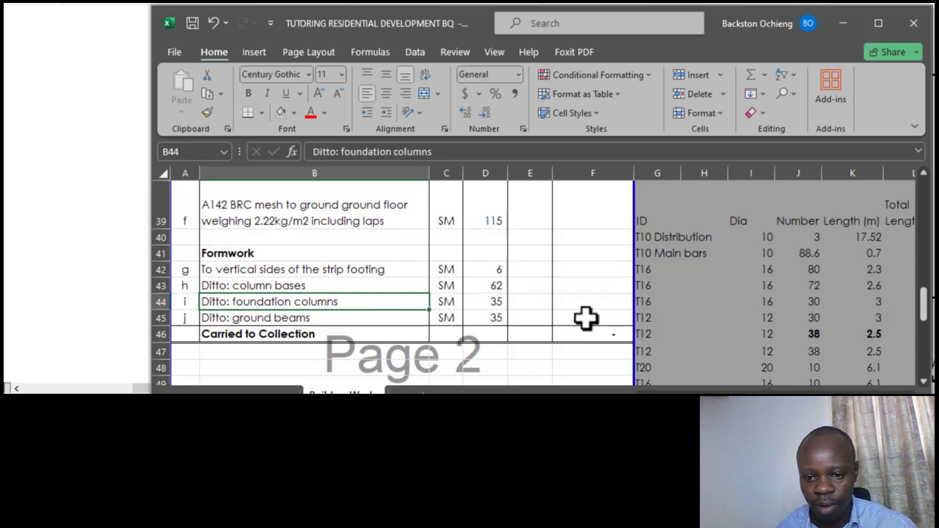
{"action": "left_click", "coordinate": [380, 253]}
{"action": "left_click", "coordinate": [308, 285]}
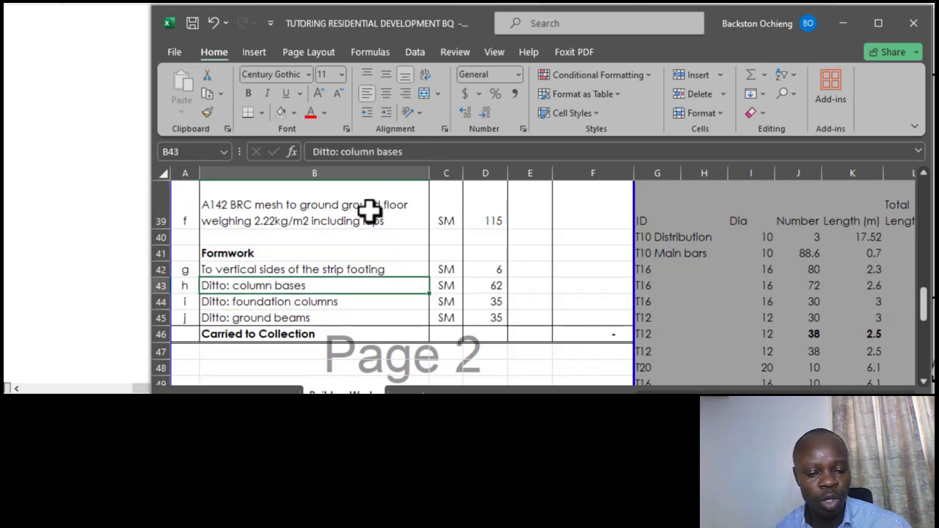
{"action": "left_click", "coordinate": [361, 271]}
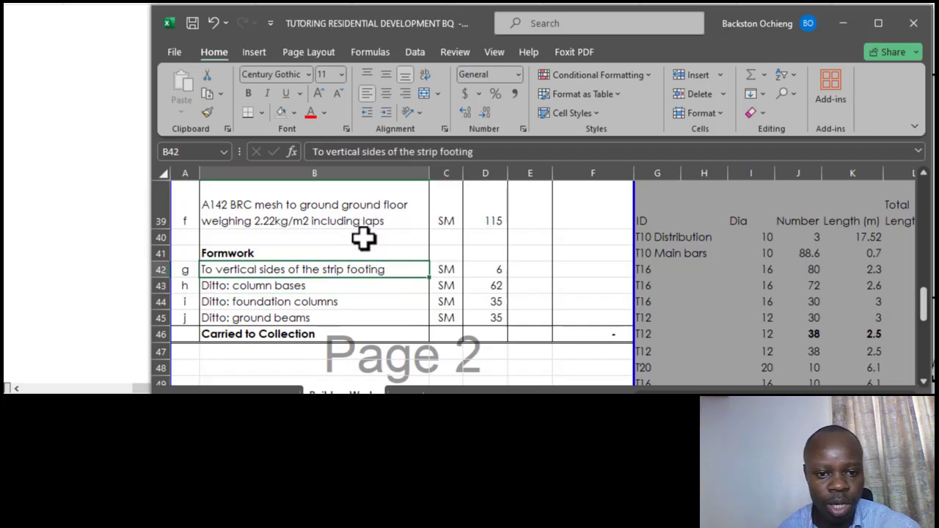
{"action": "left_click", "coordinate": [345, 234]}
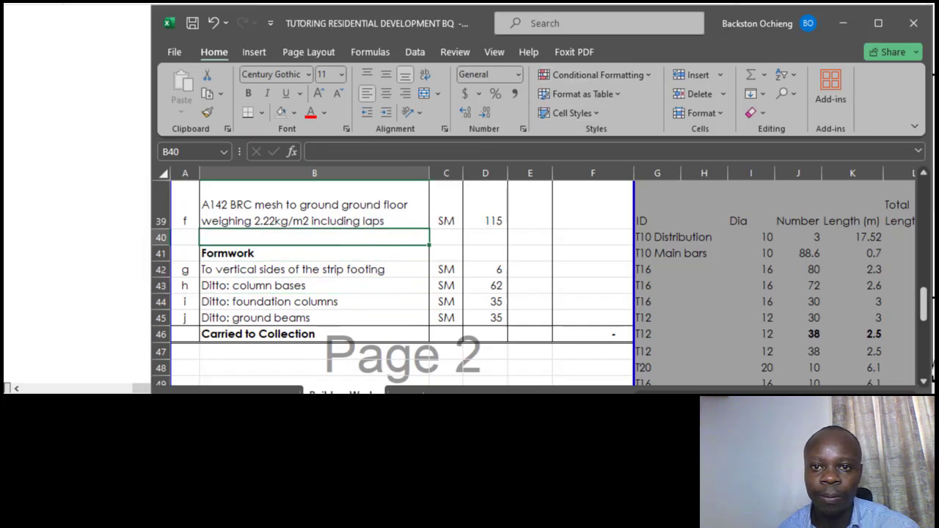
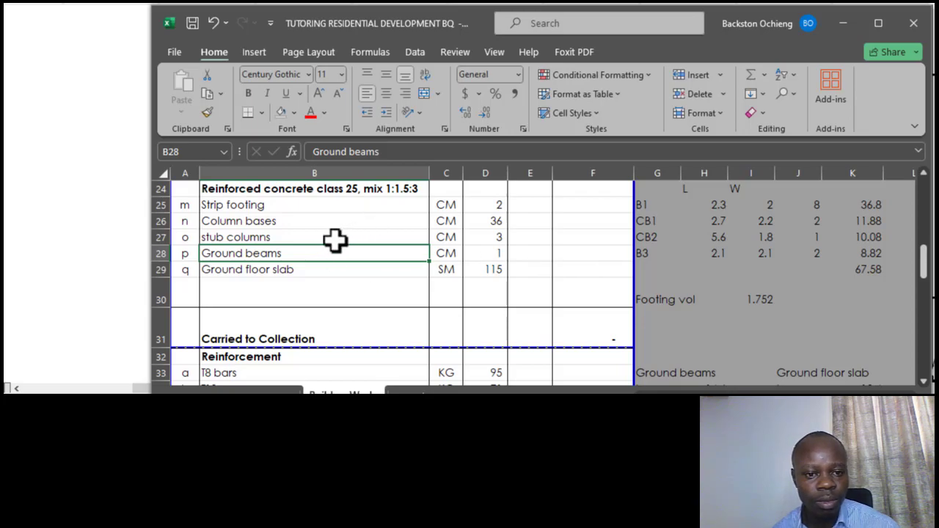
{"action": "left_click", "coordinate": [357, 224]}
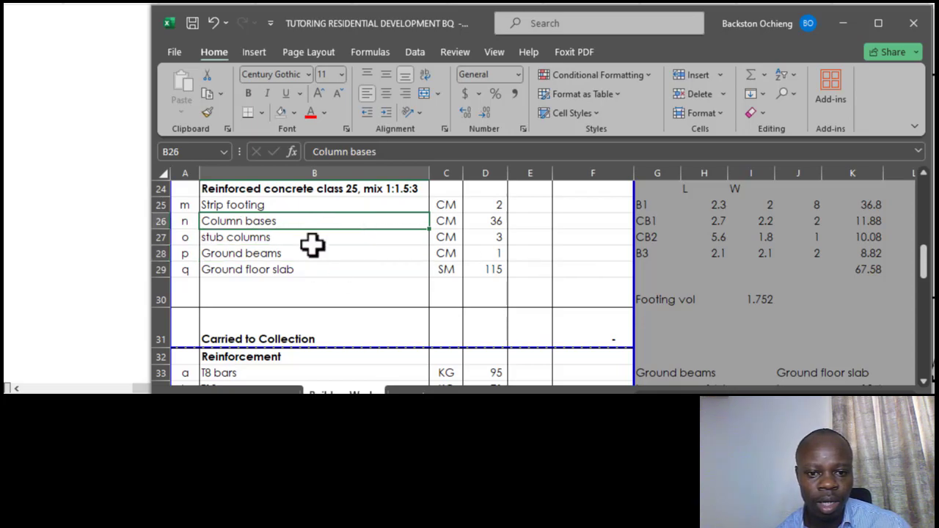
{"action": "left_click", "coordinate": [311, 255]}
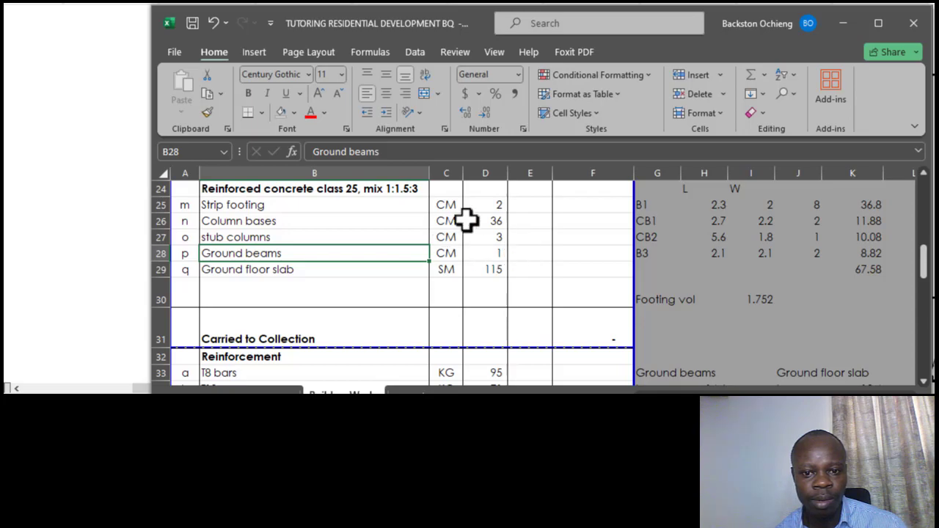
{"action": "left_click", "coordinate": [312, 237]}
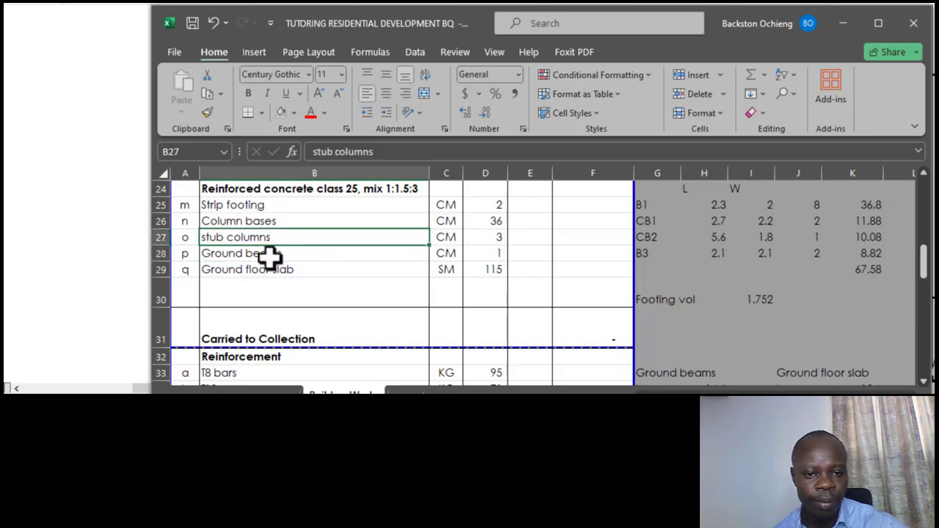
{"action": "left_click", "coordinate": [270, 254]}
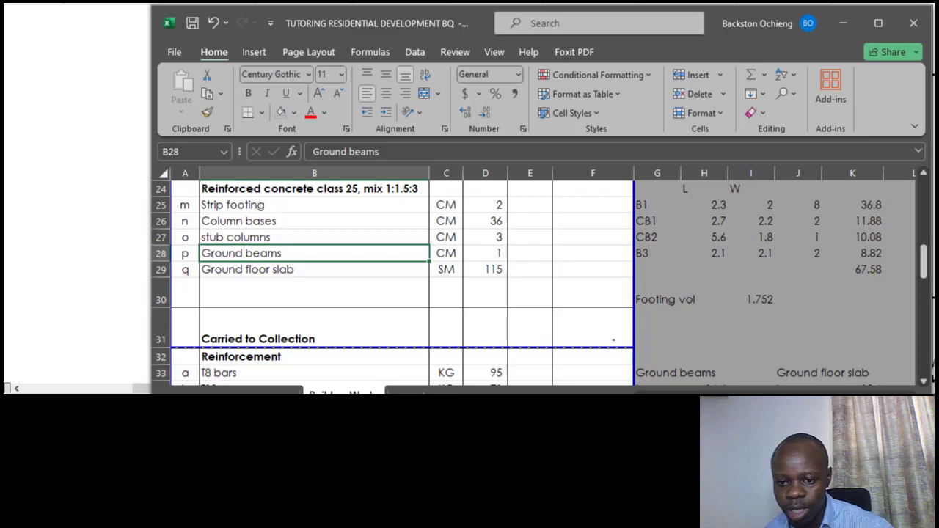
- Check the ground beam length and depth in working cells H34 and H36
{"action": "scroll", "coordinate": [457, 312], "scroll_direction": "right", "scroll_amount": 4}
{"action": "scroll", "coordinate": [457, 312], "scroll_direction": "down", "scroll_amount": 1}
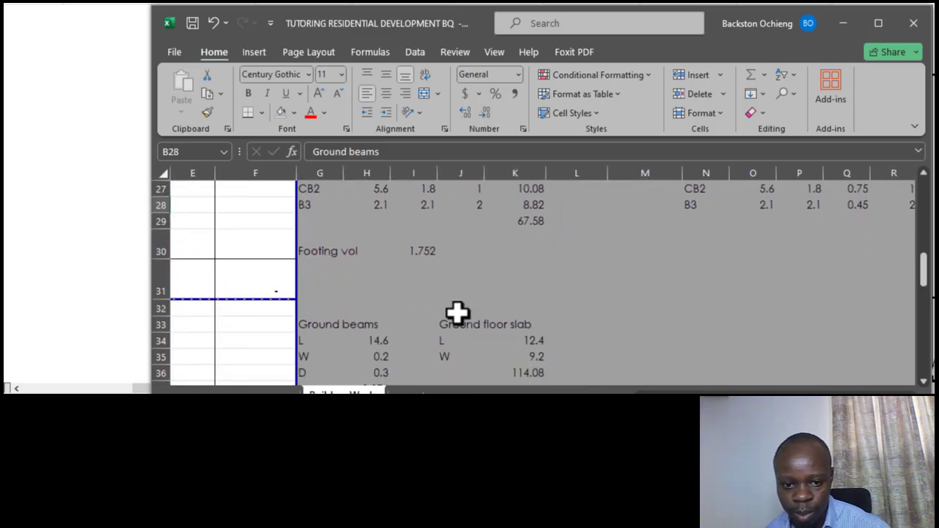
{"action": "scroll", "coordinate": [495, 297], "scroll_direction": "down", "scroll_amount": 1}
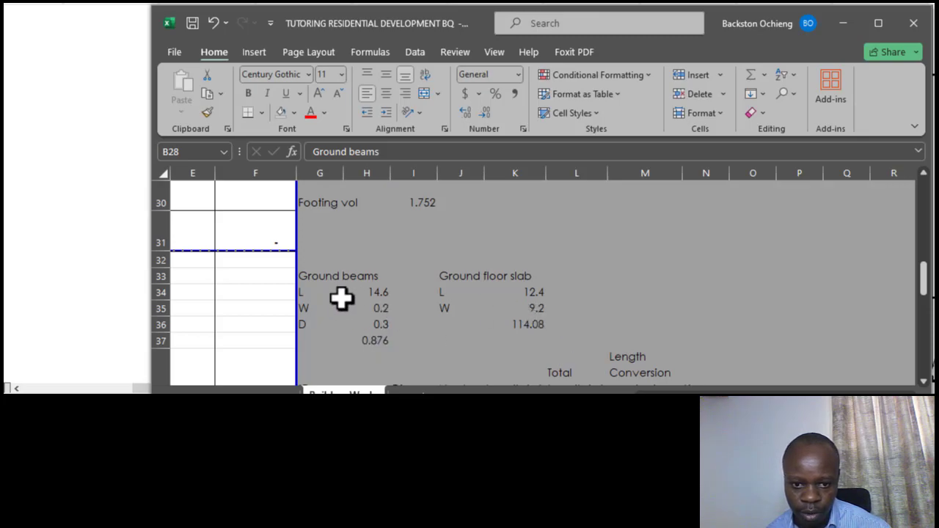
{"action": "left_click", "coordinate": [369, 292]}
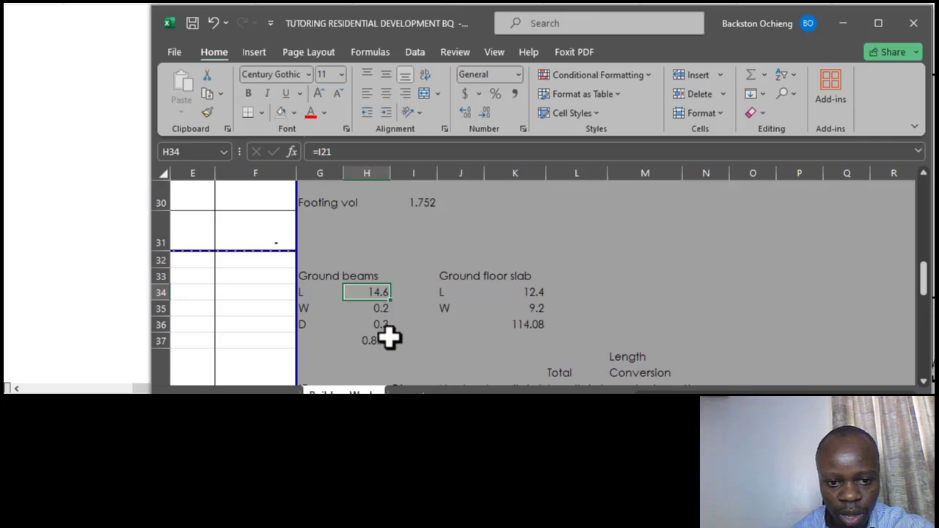
{"action": "left_click", "coordinate": [370, 323]}
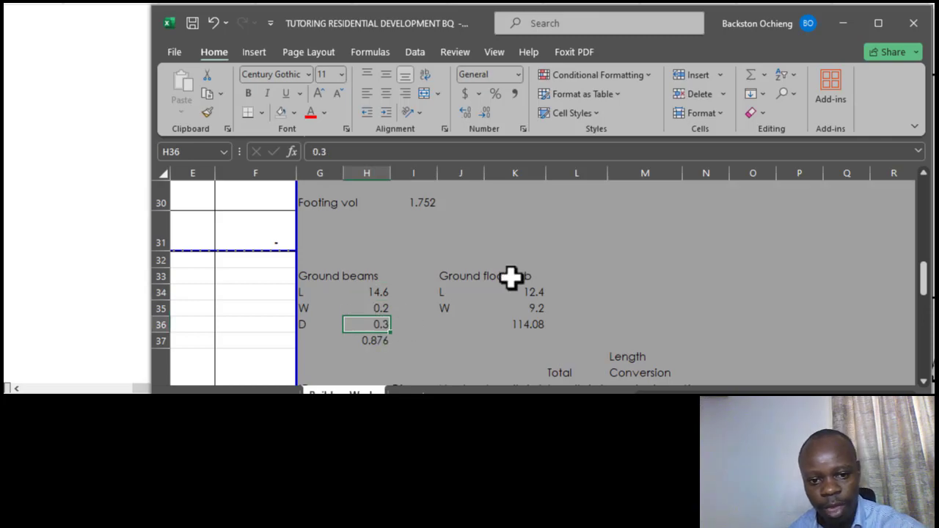
- Enter the label "Fwk to sides" in cell P50, beneath the column bases formwork calculations
{"action": "scroll", "coordinate": [512, 276], "scroll_direction": "down", "scroll_amount": 1}
{"action": "scroll", "coordinate": [524, 311], "scroll_direction": "right", "scroll_amount": 6}
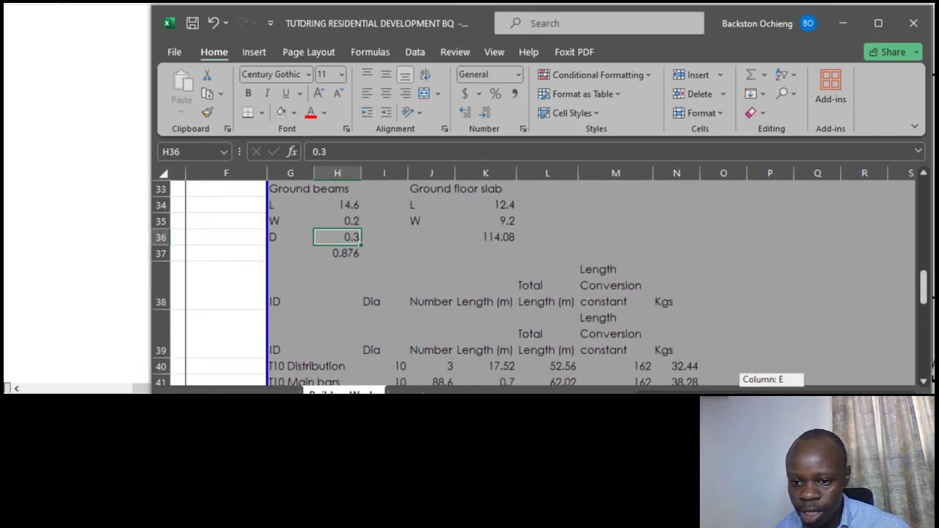
{"action": "scroll", "coordinate": [524, 310], "scroll_direction": "down", "scroll_amount": 3}
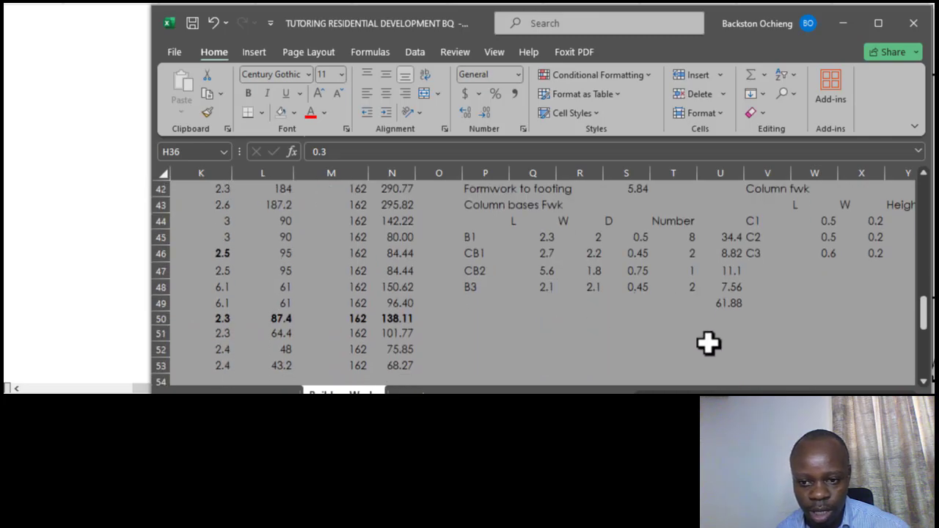
{"action": "scroll", "coordinate": [712, 337], "scroll_direction": "up", "scroll_amount": 2}
{"action": "scroll", "coordinate": [563, 294], "scroll_direction": "right", "scroll_amount": 1}
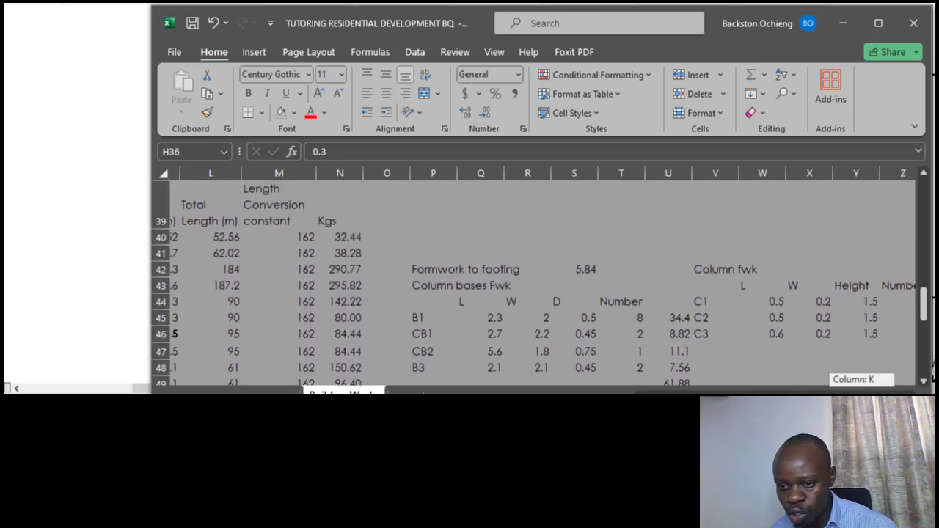
{"action": "scroll", "coordinate": [563, 293], "scroll_direction": "left", "scroll_amount": 1}
{"action": "scroll", "coordinate": [563, 294], "scroll_direction": "down", "scroll_amount": 1}
{"action": "scroll", "coordinate": [564, 294], "scroll_direction": "down", "scroll_amount": 2}
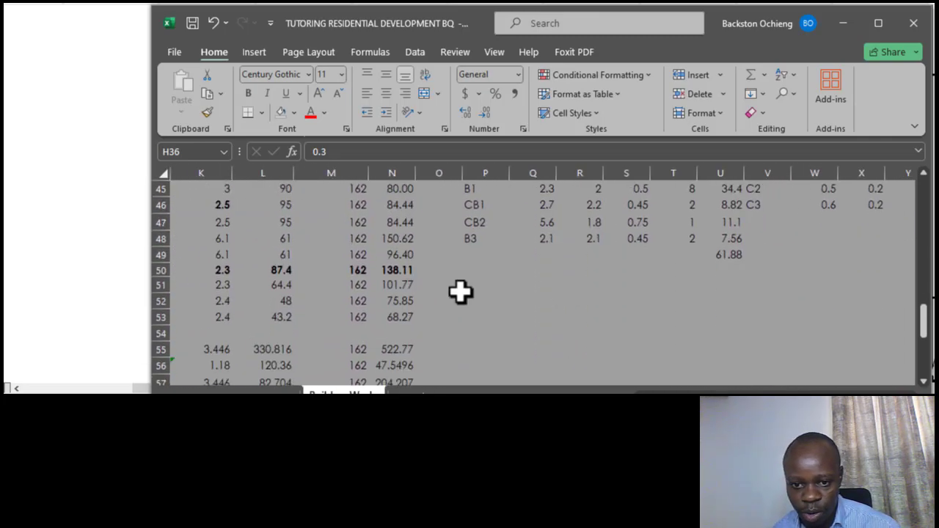
{"action": "left_click", "coordinate": [486, 283]}
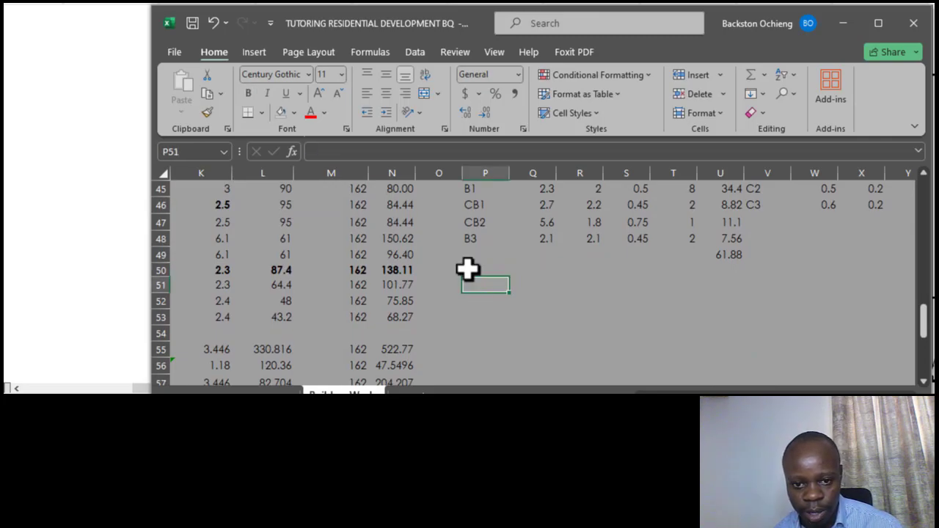
{"action": "left_click", "coordinate": [472, 269]}
{"action": "type", "text": "F"}
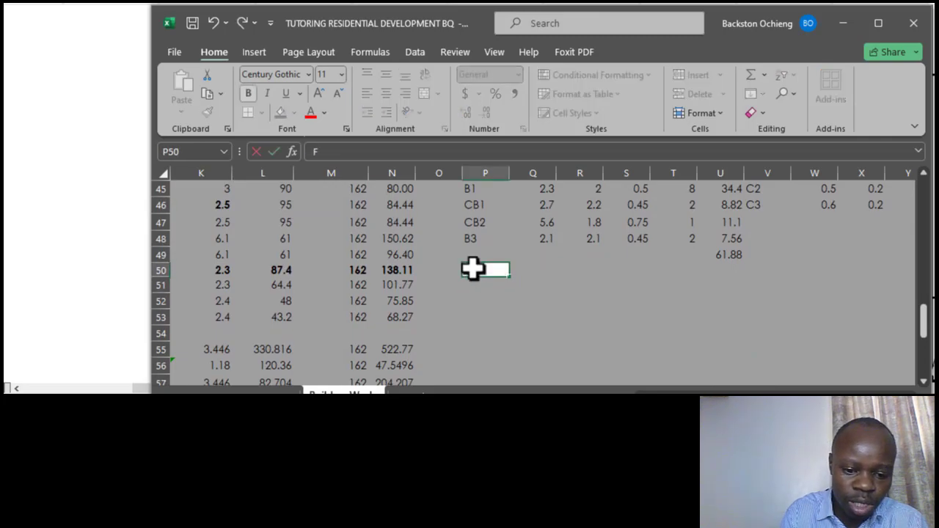
{"action": "type", "text": "wk to si"}
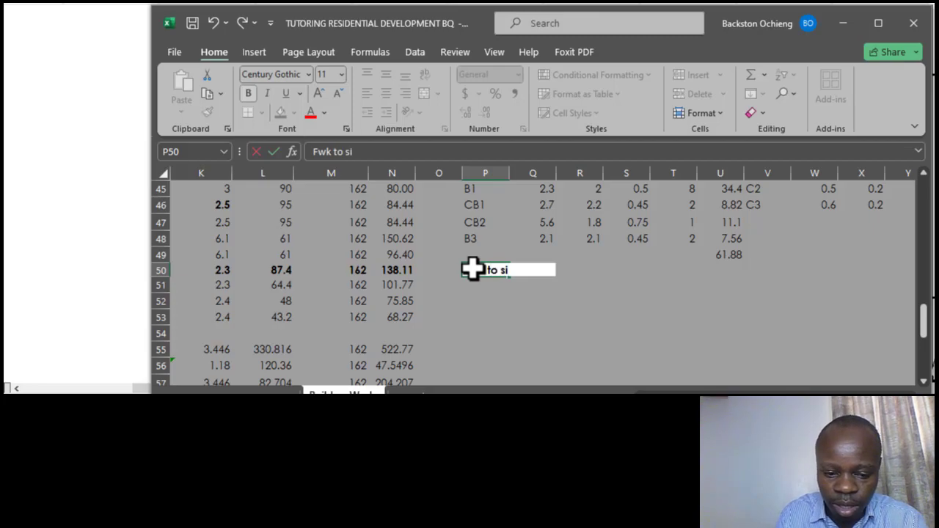
{"action": "type", "text": "des"}
{"action": "left_click", "coordinate": [524, 300]}
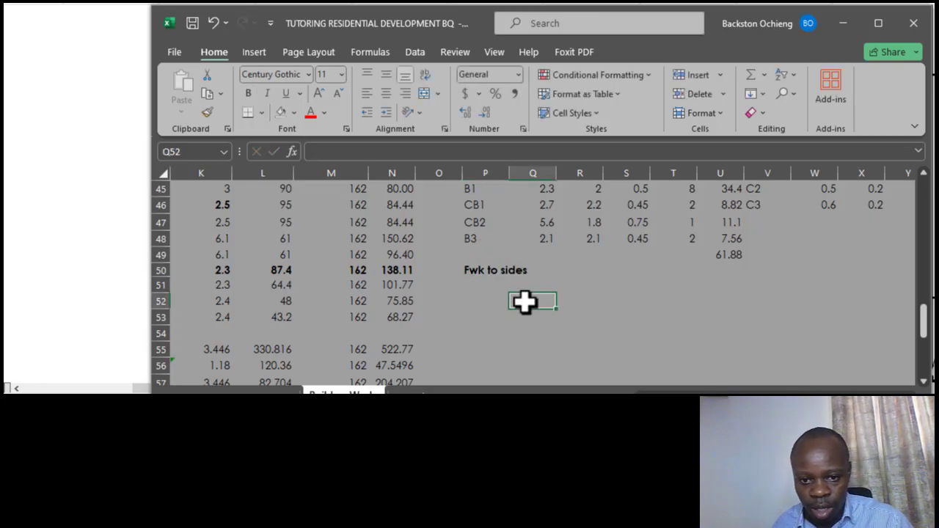
- Extend the label in P50 to read "Fwk to sides of ground beam"
{"action": "left_click", "coordinate": [487, 271]}
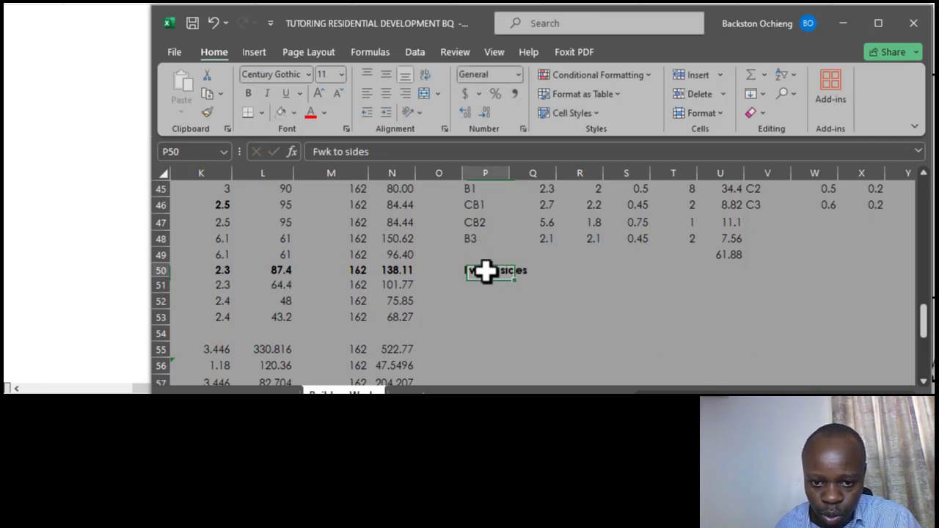
{"action": "left_click", "coordinate": [382, 151]}
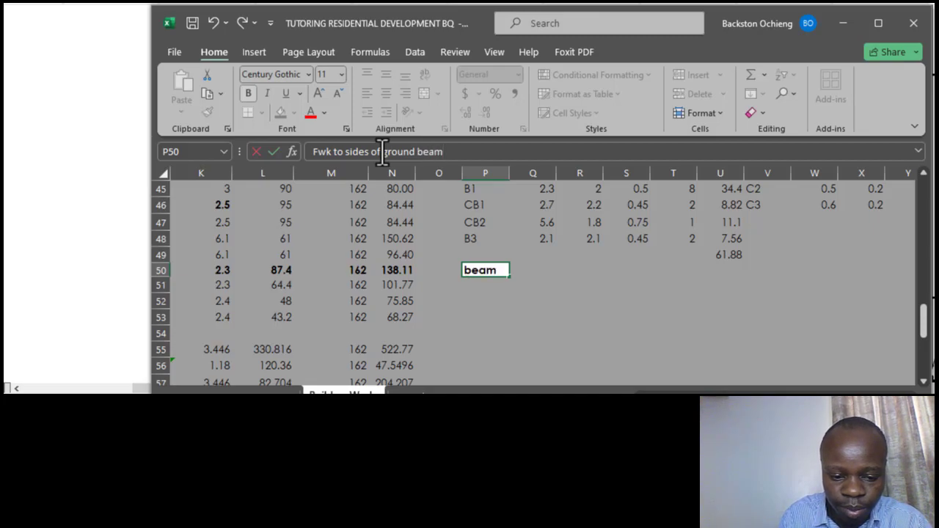
{"action": "type", "text": "of ground beam"}
{"action": "left_click", "coordinate": [565, 301]}
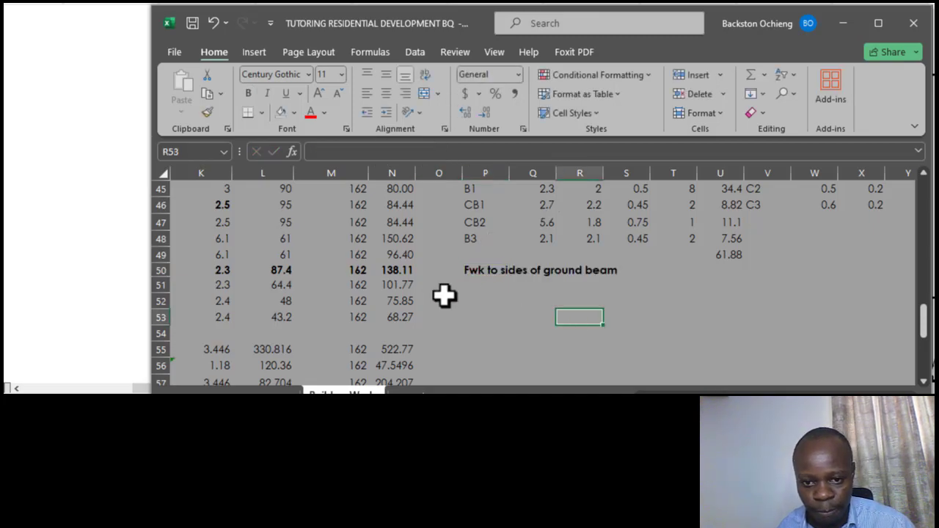
- Calculate the ground beam formwork area in P51 with the formula =H34*H36*2
{"action": "left_click", "coordinate": [485, 286]}
{"action": "type", "text": "="}
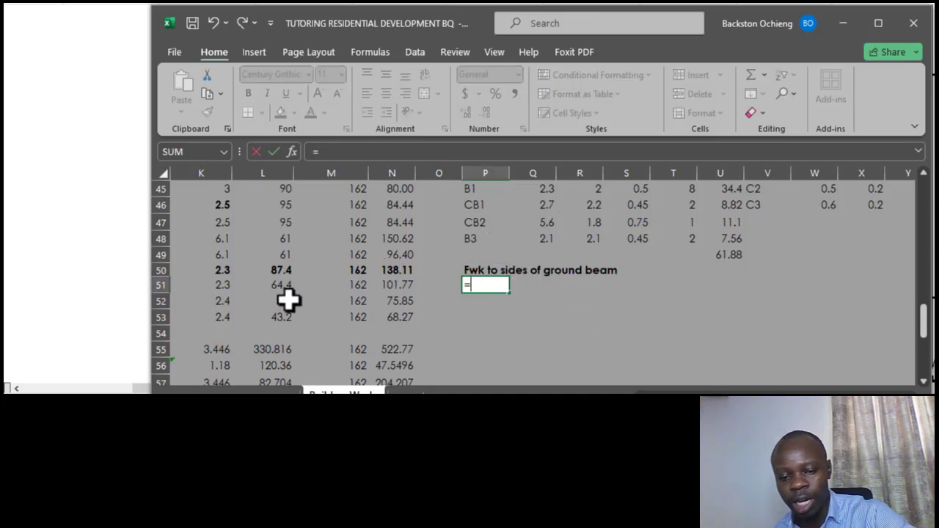
{"action": "scroll", "coordinate": [284, 296], "scroll_direction": "up", "scroll_amount": 3}
{"action": "scroll", "coordinate": [285, 296], "scroll_direction": "up", "scroll_amount": 1}
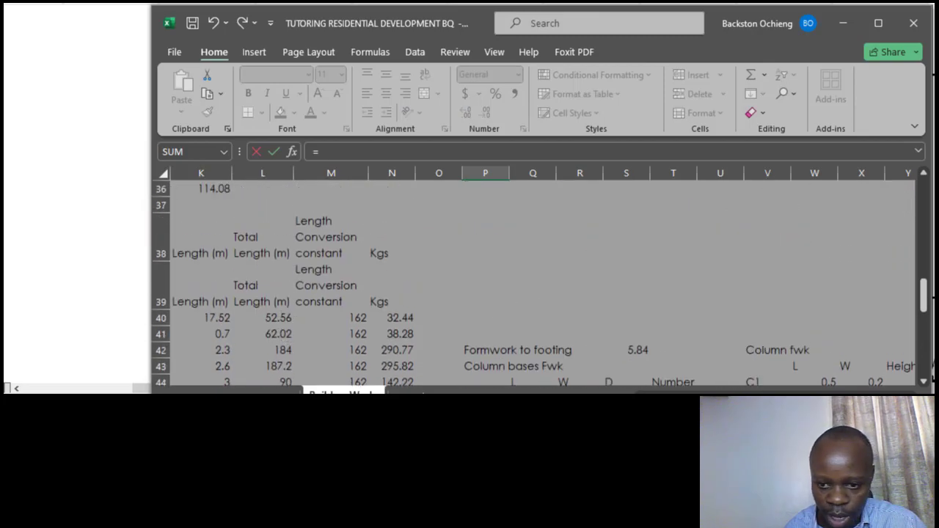
{"action": "scroll", "coordinate": [639, 373], "scroll_direction": "left", "scroll_amount": 5}
{"action": "scroll", "coordinate": [706, 313], "scroll_direction": "up", "scroll_amount": 3}
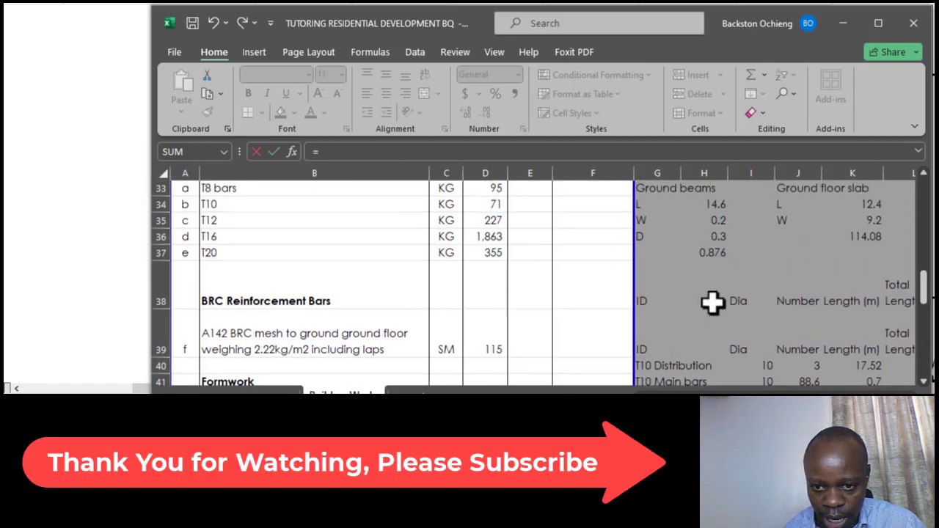
{"action": "scroll", "coordinate": [714, 288], "scroll_direction": "down", "scroll_amount": 1}
{"action": "left_click", "coordinate": [716, 292]}
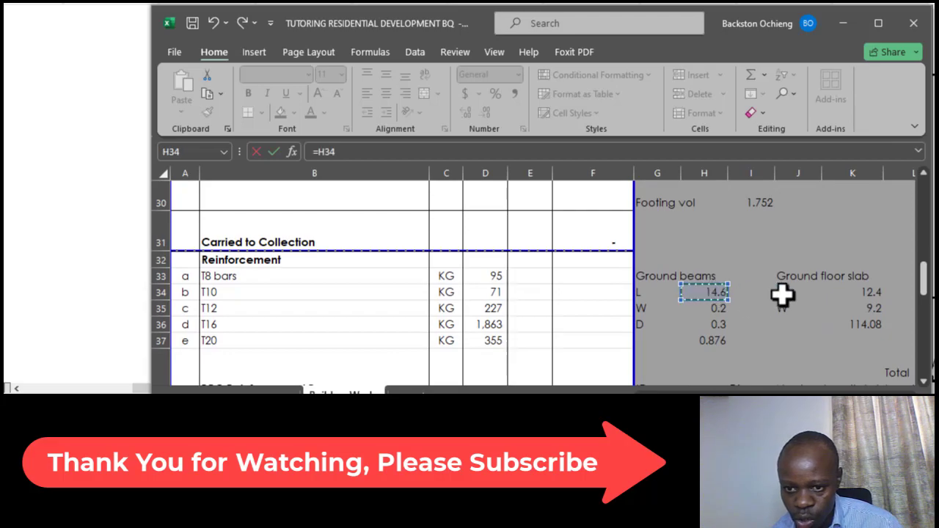
{"action": "type", "text": "*"}
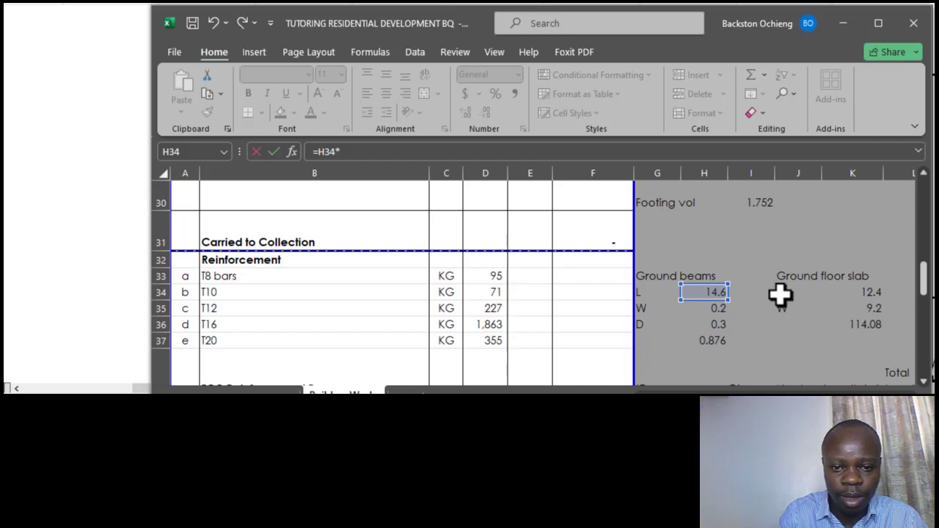
{"action": "left_click", "coordinate": [716, 323]}
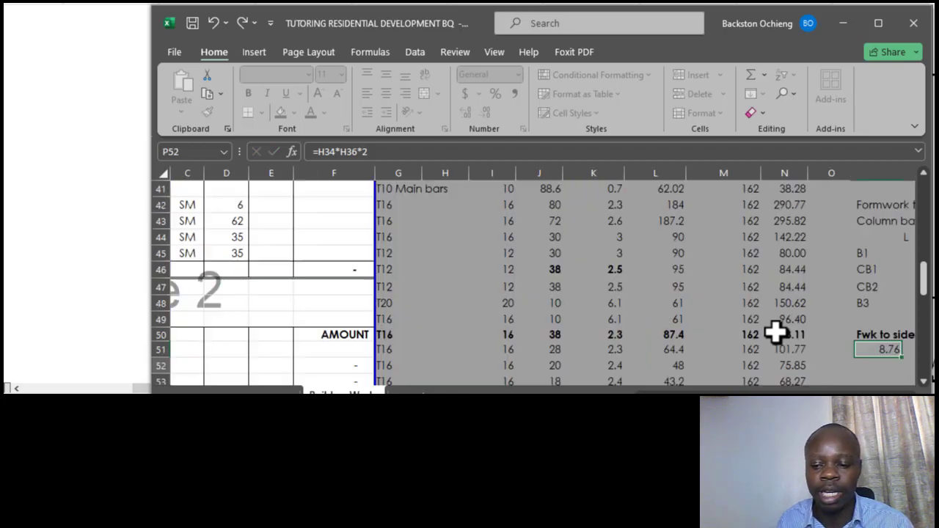
{"action": "key", "text": "Return"}
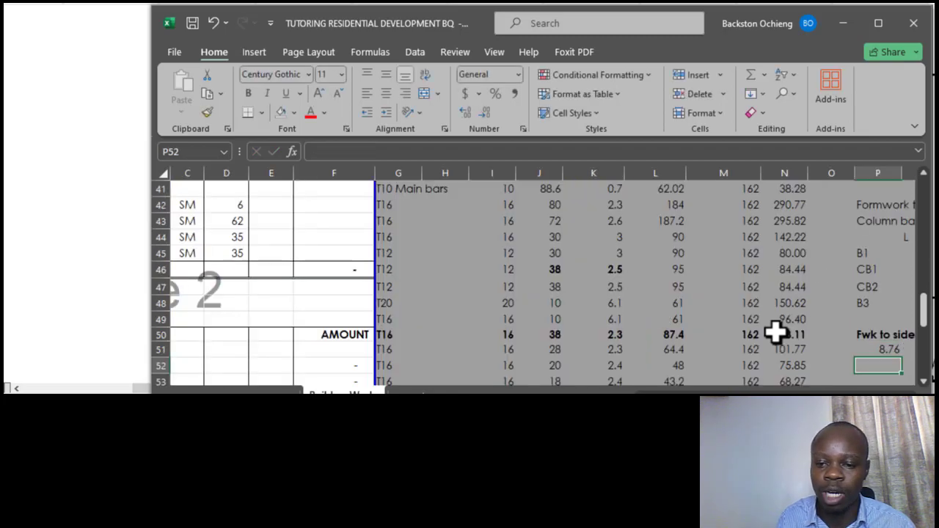
- Check the ground beam formwork result in P51 and set the item j quantity in D45 to 9
{"action": "left_click", "coordinate": [869, 350]}
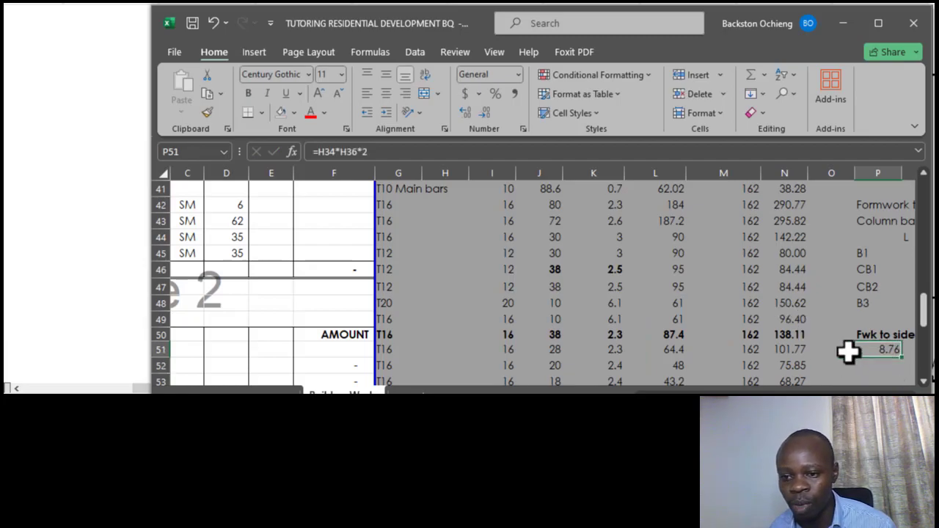
{"action": "left_click", "coordinate": [870, 367]}
{"action": "left_click", "coordinate": [879, 351]}
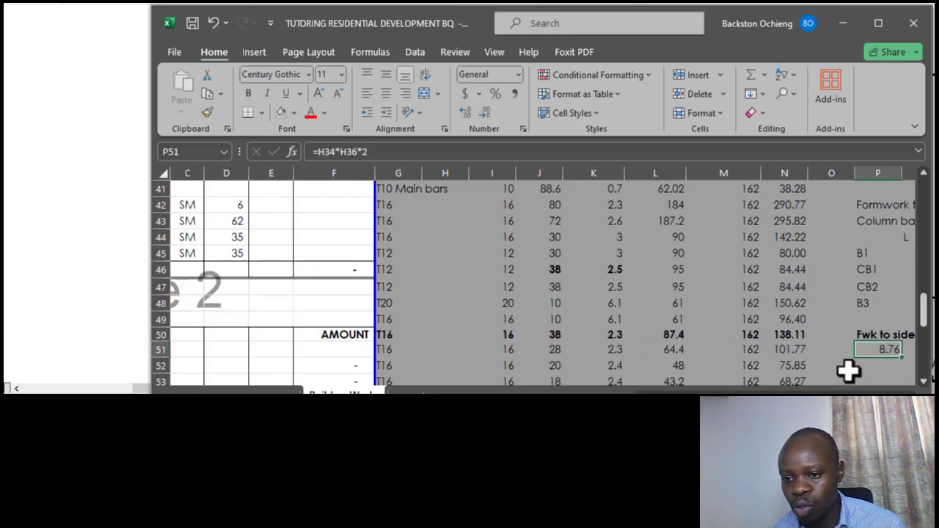
{"action": "left_click_drag", "start_coordinate": [727, 390], "coordinate": [660, 390]}
{"action": "left_click", "coordinate": [491, 256]}
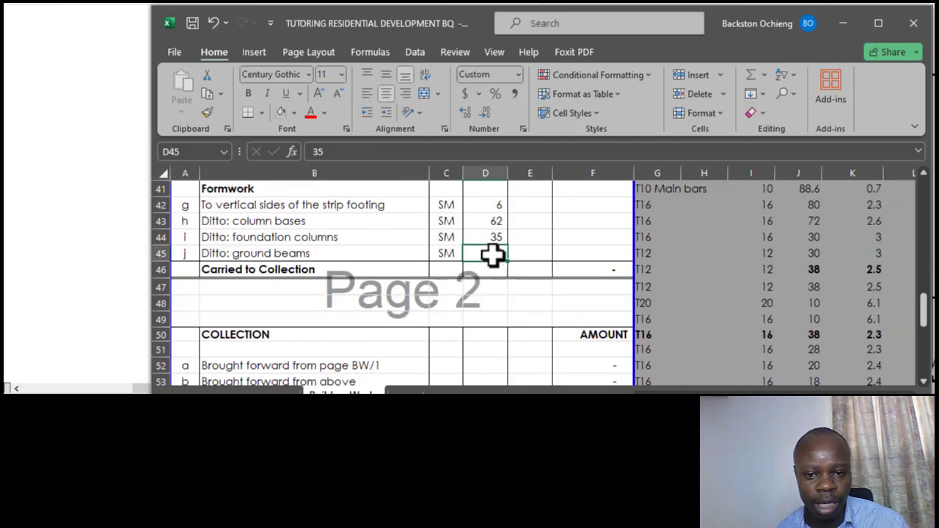
{"action": "type", "text": "9"}
{"action": "left_click", "coordinate": [355, 236]}
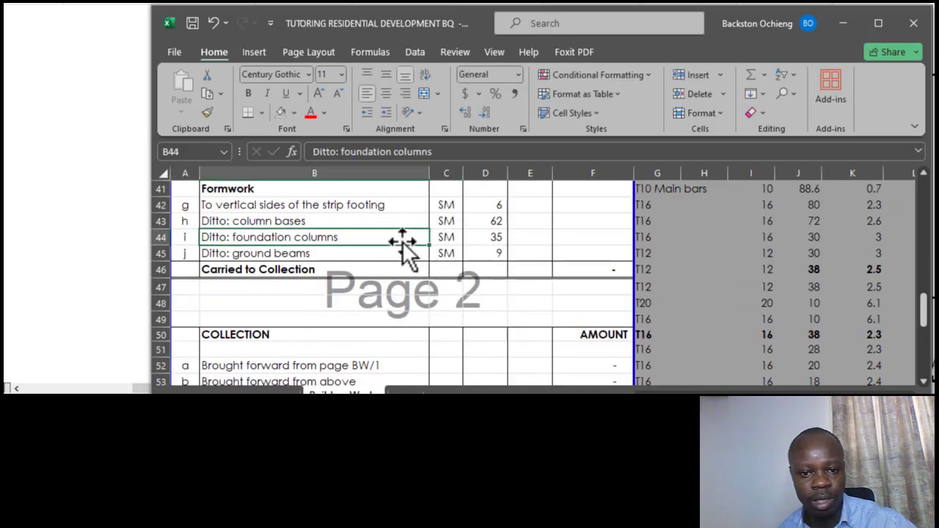
- Review the concrete items from stub columns to ground floor slab for elements that still need formwork
{"action": "scroll", "coordinate": [404, 245], "scroll_direction": "up", "scroll_amount": 2}
{"action": "scroll", "coordinate": [403, 241], "scroll_direction": "up", "scroll_amount": 4}
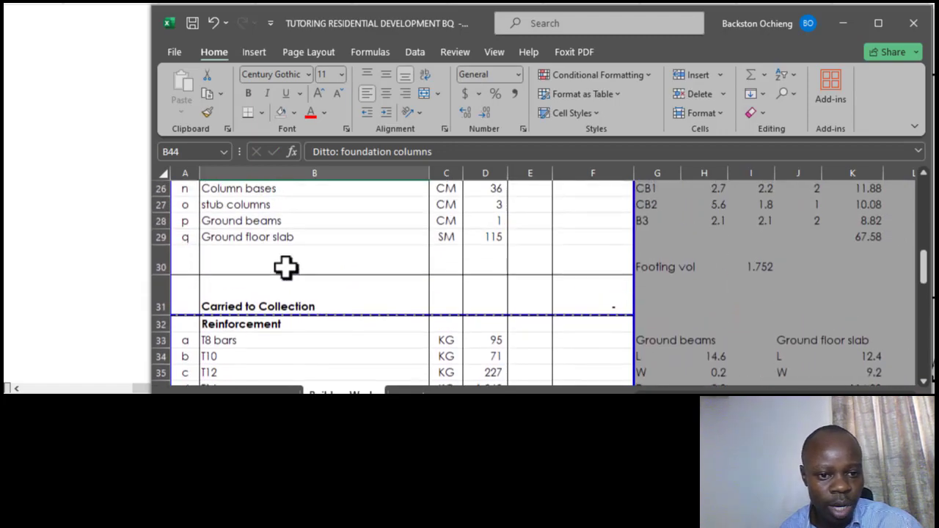
{"action": "left_click", "coordinate": [283, 221]}
{"action": "left_click", "coordinate": [279, 205]}
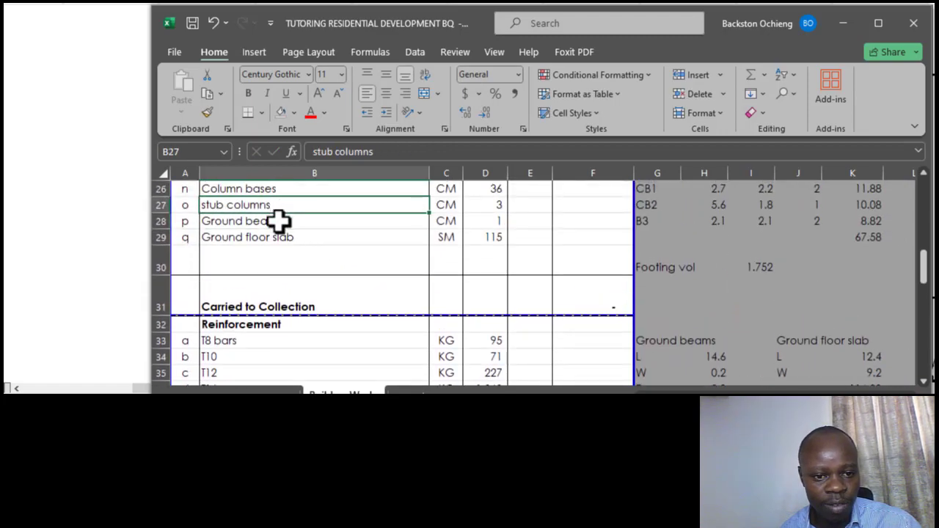
{"action": "left_click", "coordinate": [280, 221]}
{"action": "left_click", "coordinate": [281, 239]}
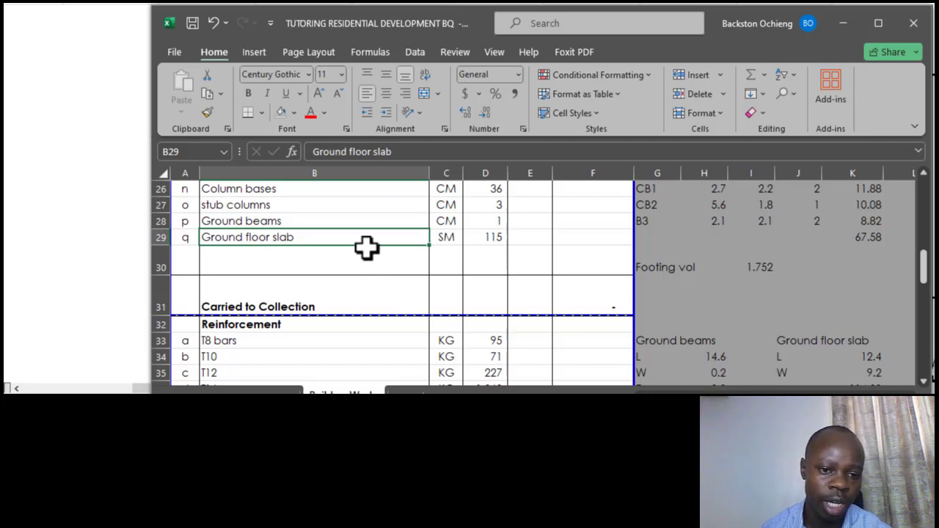
{"action": "left_click", "coordinate": [292, 207]}
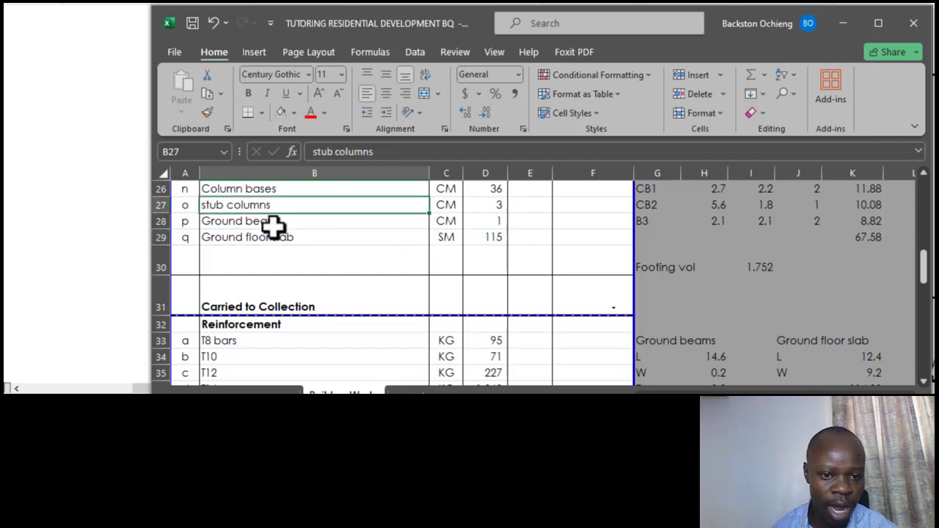
{"action": "left_click", "coordinate": [270, 227]}
{"action": "left_click", "coordinate": [272, 237]}
{"action": "scroll", "coordinate": [386, 257], "scroll_direction": "down", "scroll_amount": 6}
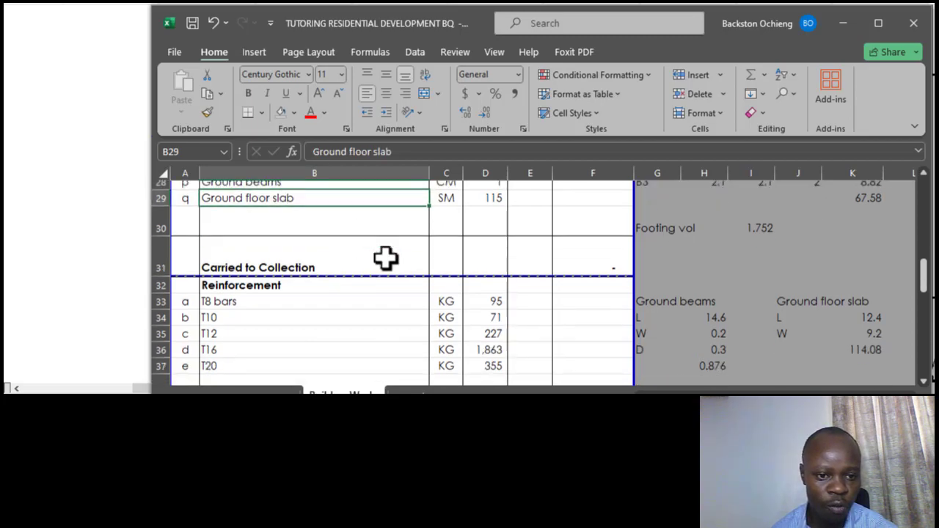
- Review the Formwork items g to j, from the strip footing to the ground beams
{"action": "scroll", "coordinate": [367, 264], "scroll_direction": "up", "scroll_amount": 1}
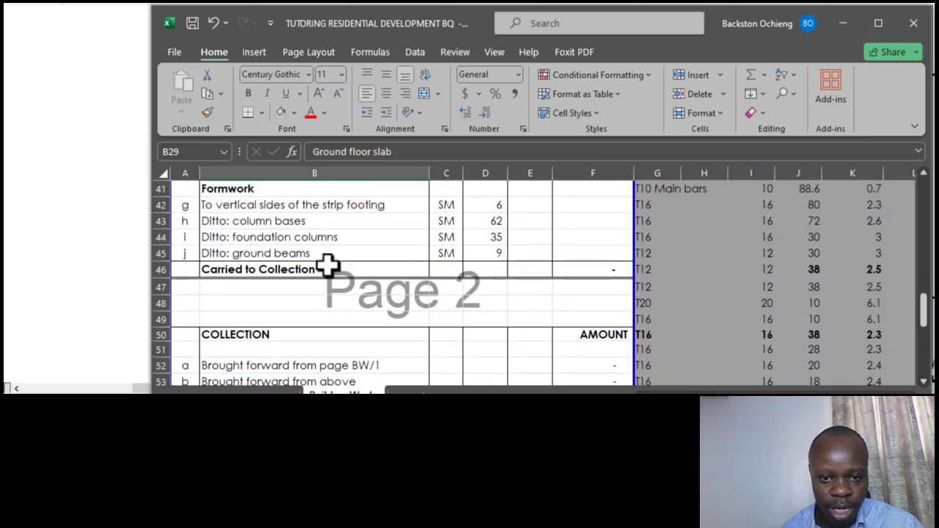
{"action": "left_click", "coordinate": [331, 236]}
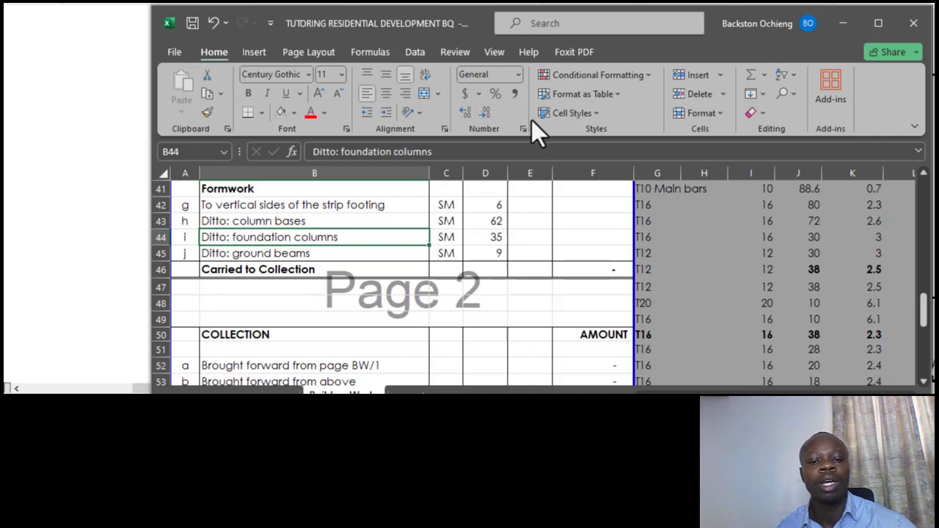
{"action": "left_click", "coordinate": [306, 205]}
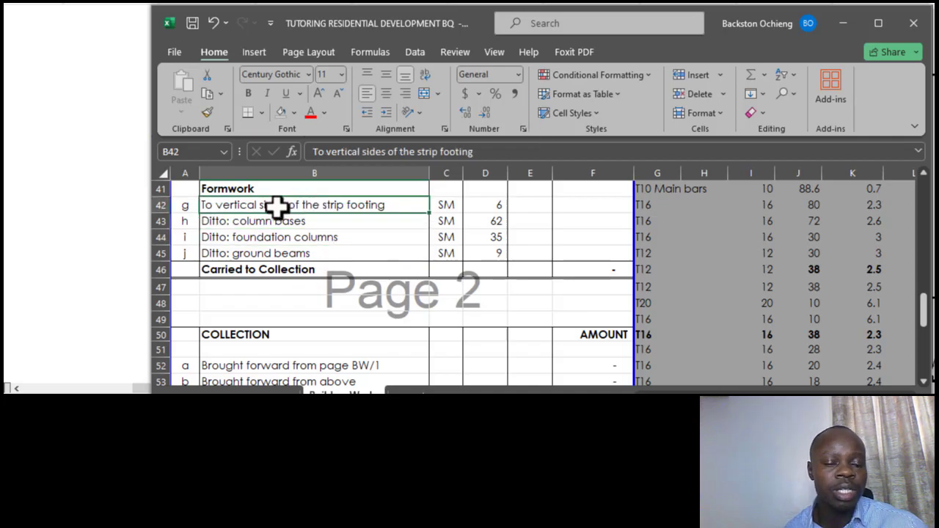
{"action": "left_click", "coordinate": [271, 238]}
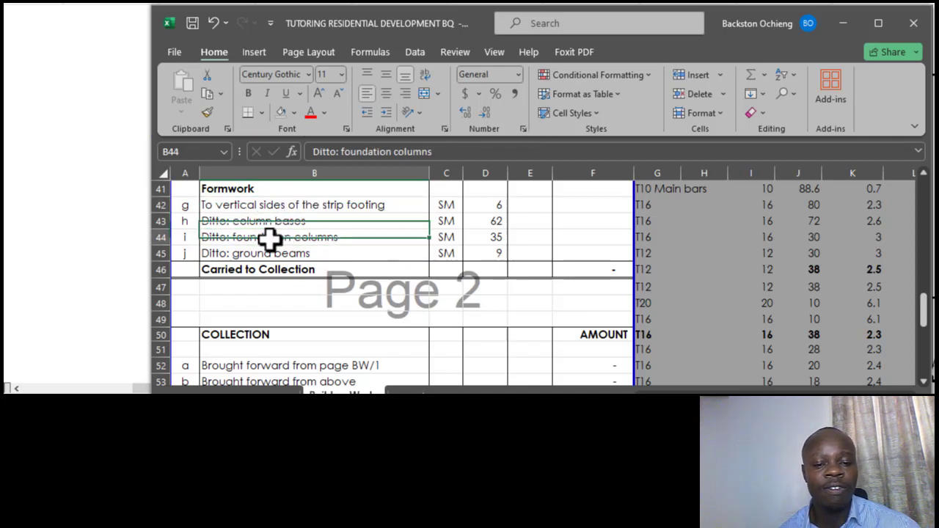
{"action": "left_click", "coordinate": [165, 253]}
{"action": "left_click", "coordinate": [266, 206]}
{"action": "left_click", "coordinate": [260, 253]}
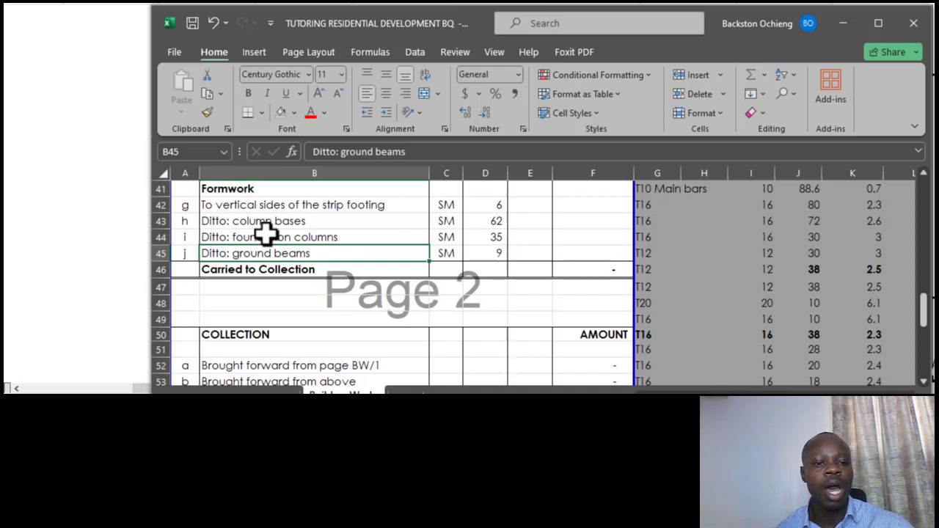
{"action": "left_click", "coordinate": [311, 223]}
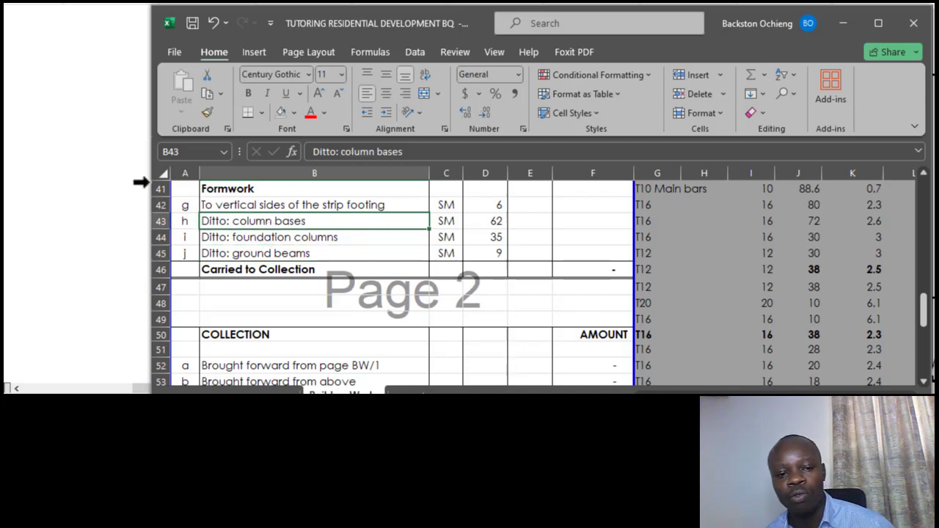
- Insert a copy of the ground beams formwork row directly above the Carried to Collection row
{"action": "left_click", "coordinate": [159, 254]}
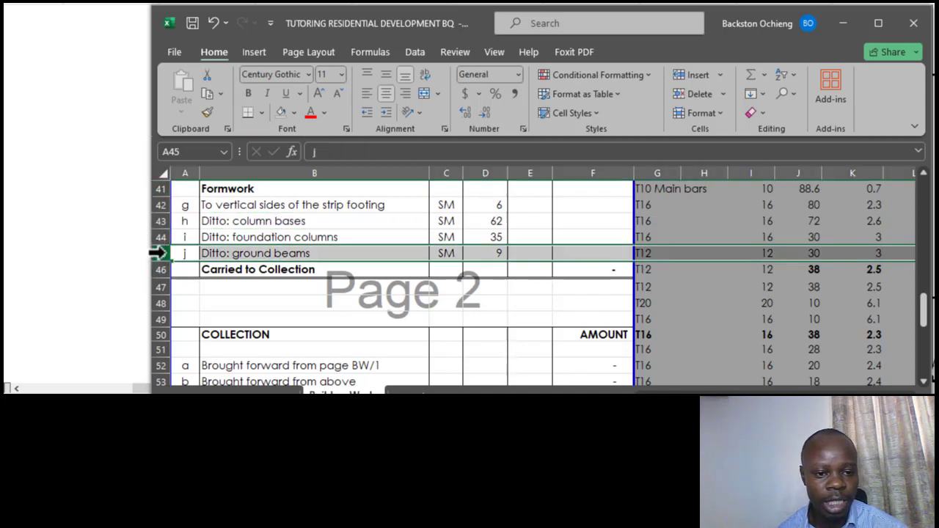
{"action": "key", "text": "ctrl+c"}
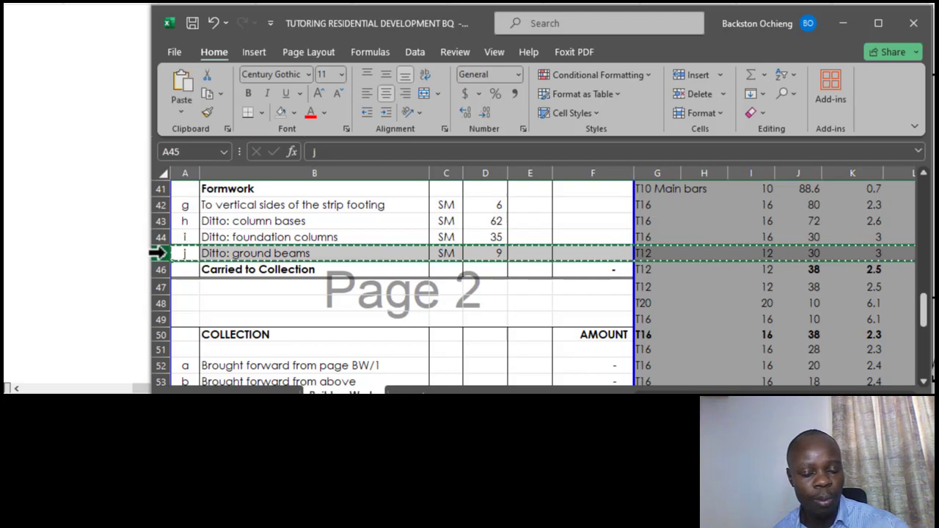
{"action": "left_click", "coordinate": [185, 269]}
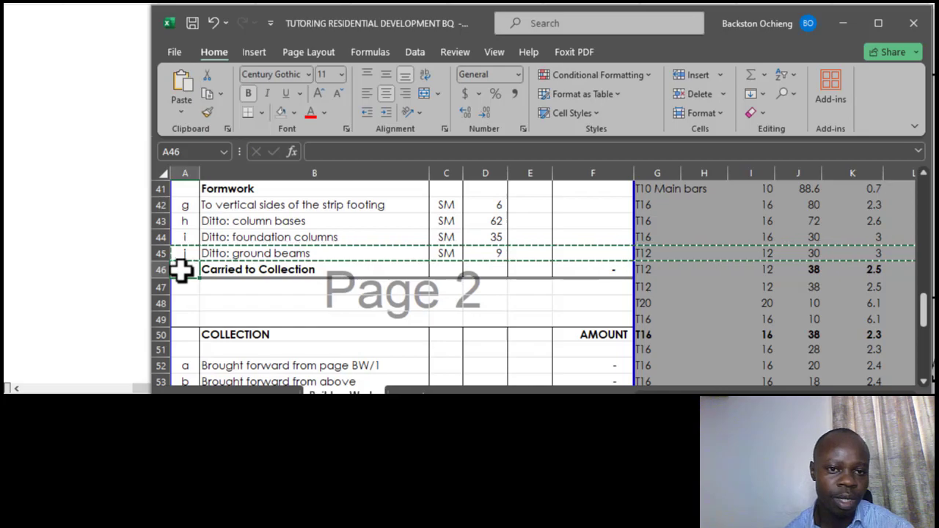
{"action": "right_click", "coordinate": [180, 271]}
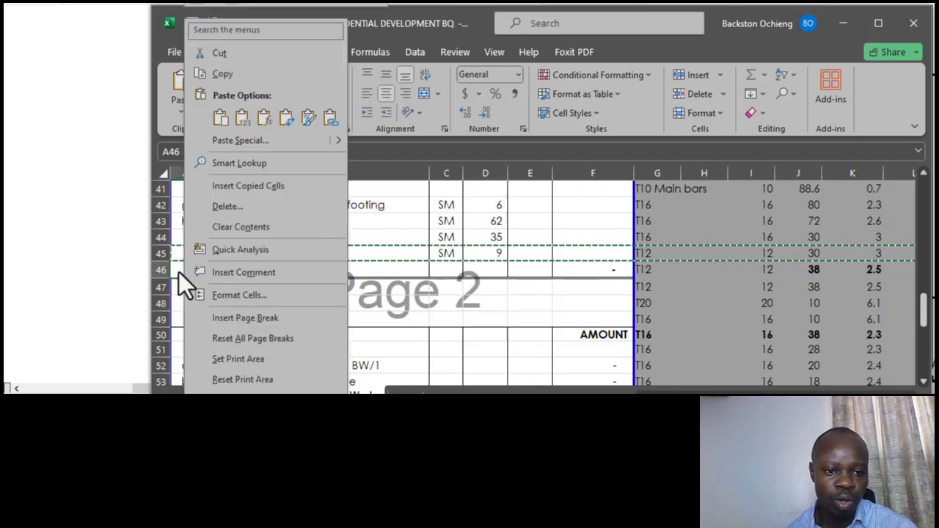
{"action": "left_click", "coordinate": [279, 187]}
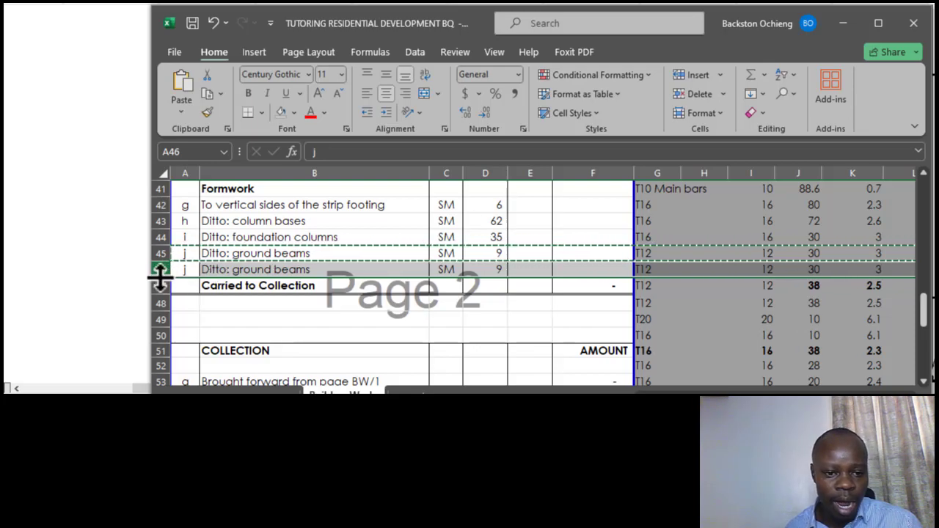
{"action": "left_click", "coordinate": [355, 219]}
{"action": "key", "text": "Escape"}
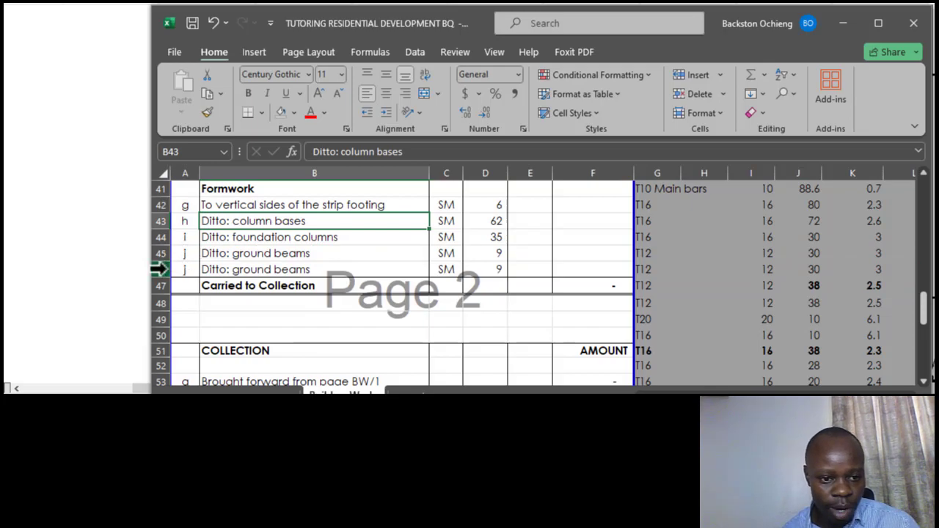
- Clear the duplicated reinforcement calculation data in row 46 from column G onwards, keeping the bill item's columns
{"action": "left_click", "coordinate": [160, 270]}
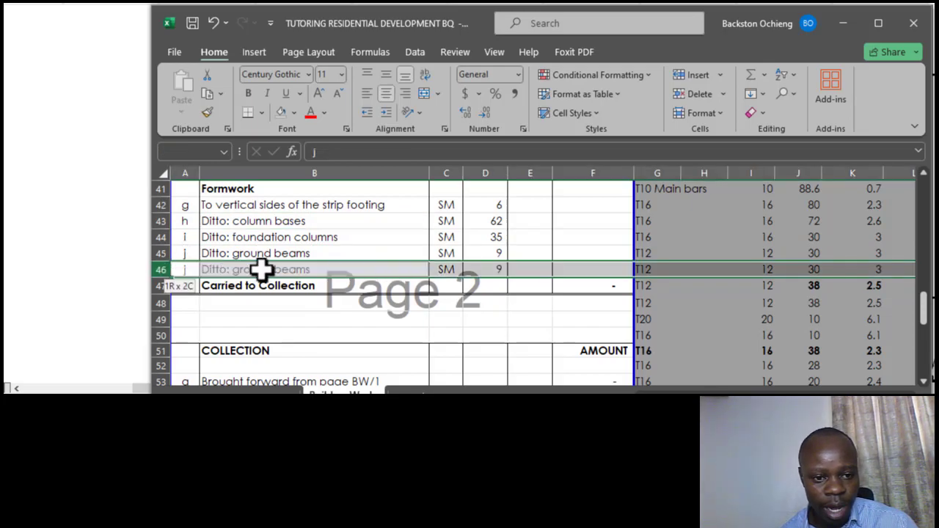
{"action": "left_click_drag", "start_coordinate": [527, 266], "coordinate": [572, 269]}
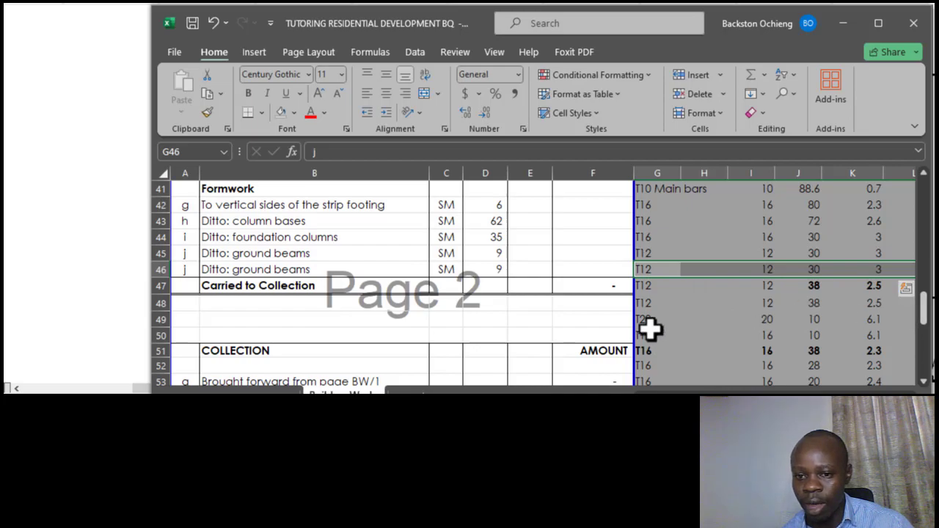
{"action": "mouse_move", "coordinate": [525, 402]}
{"action": "left_click_drag", "start_coordinate": [170, 393], "coordinate": [170, 338]}
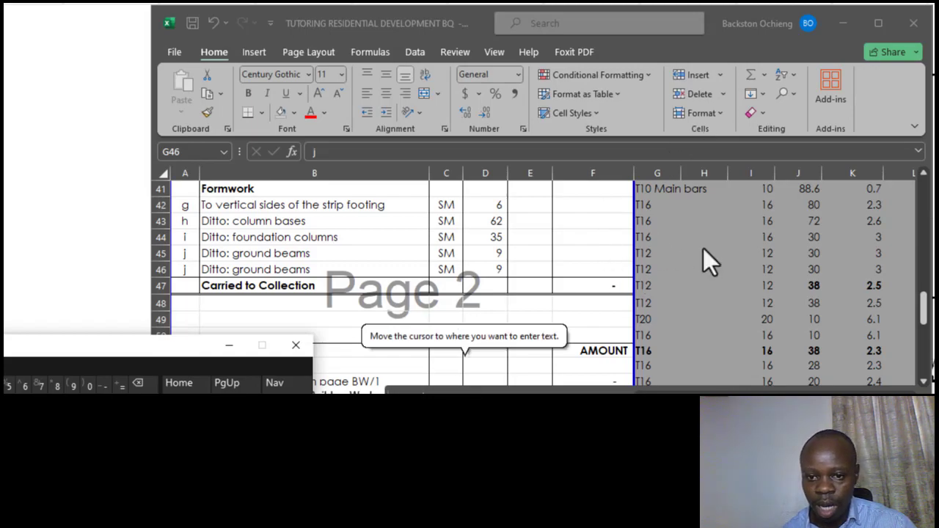
{"action": "key", "text": "shift+Right"}
{"action": "key", "text": "shift+Right"}
{"action": "key", "text": "shift+Right"}
{"action": "key", "text": "shift+Right"}
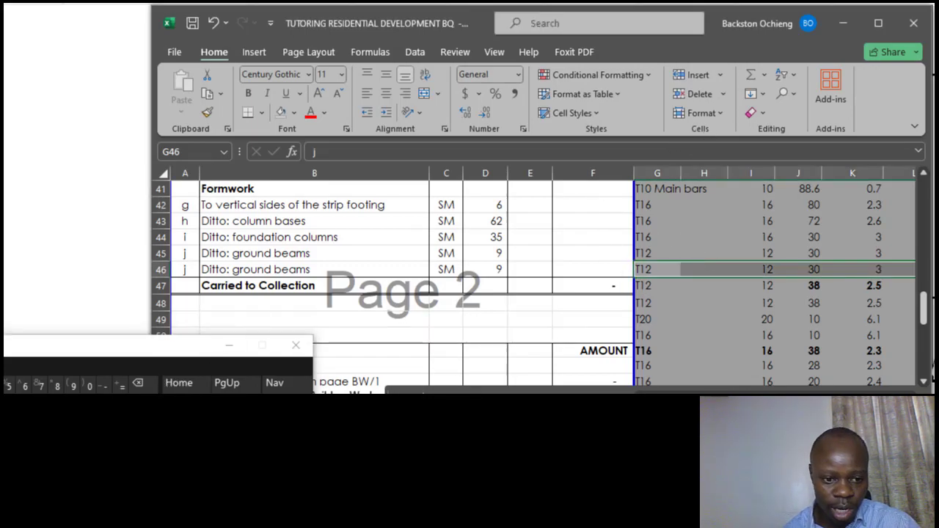
{"action": "key", "text": "Delete"}
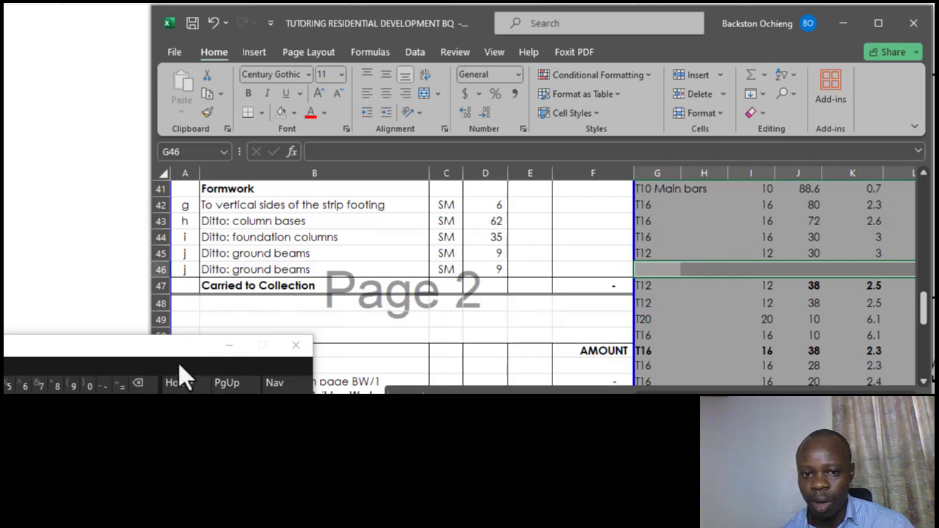
{"action": "left_click_drag", "start_coordinate": [183, 342], "coordinate": [183, 390]}
{"action": "left_click", "coordinate": [384, 266]}
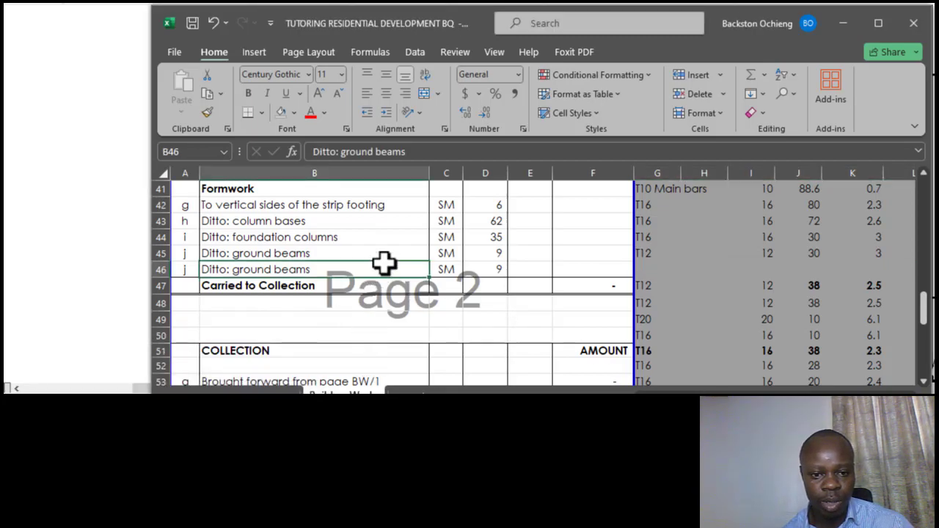
{"action": "left_click", "coordinate": [857, 270]}
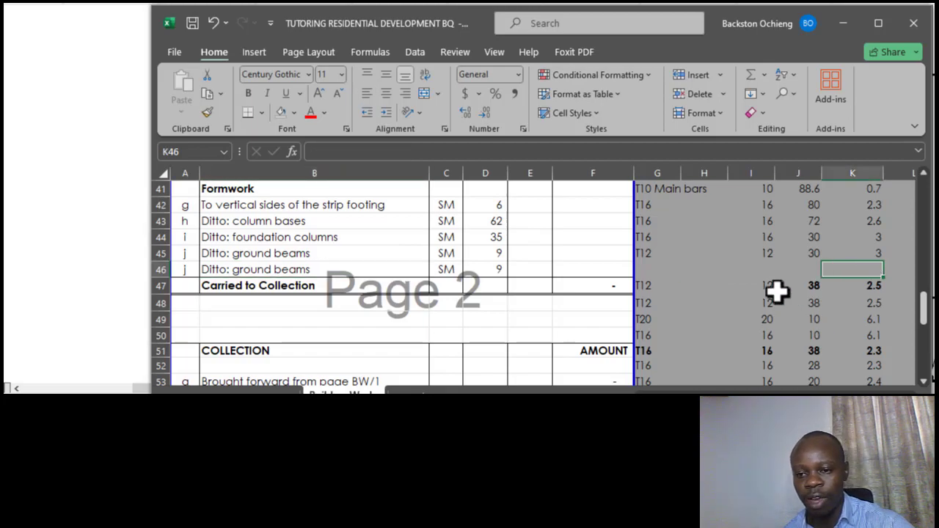
- Change the description in B46 to "Ditto: to edges of ground floor slab, girth"
{"action": "left_click", "coordinate": [279, 253]}
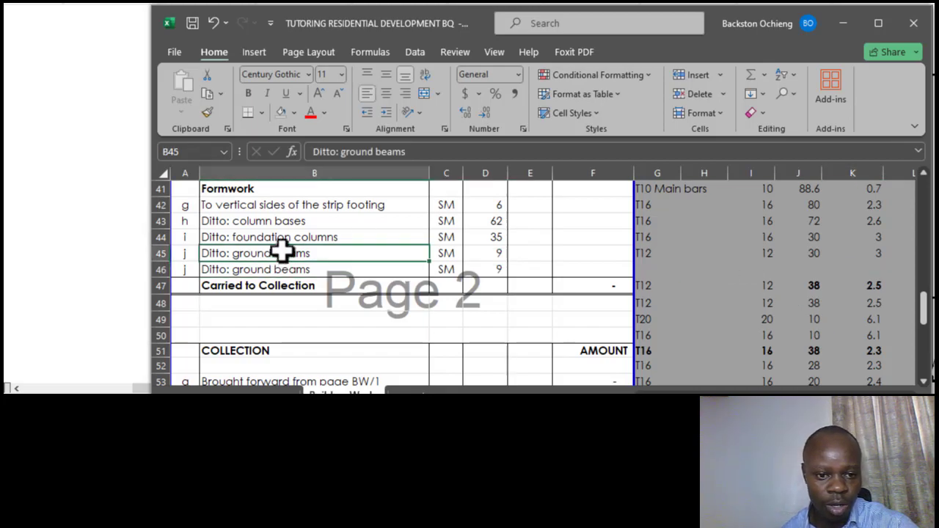
{"action": "left_click", "coordinate": [305, 237]}
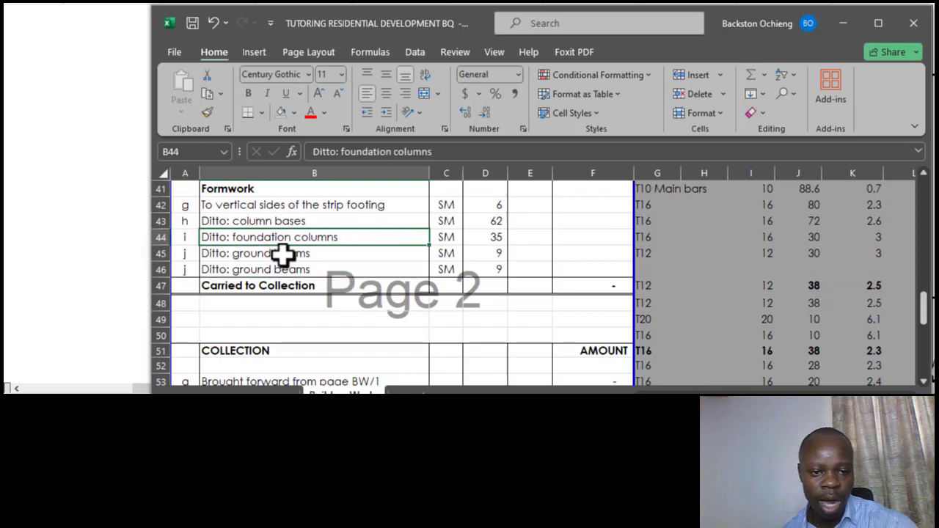
{"action": "left_click", "coordinate": [285, 270]}
{"action": "left_click", "coordinate": [416, 152]}
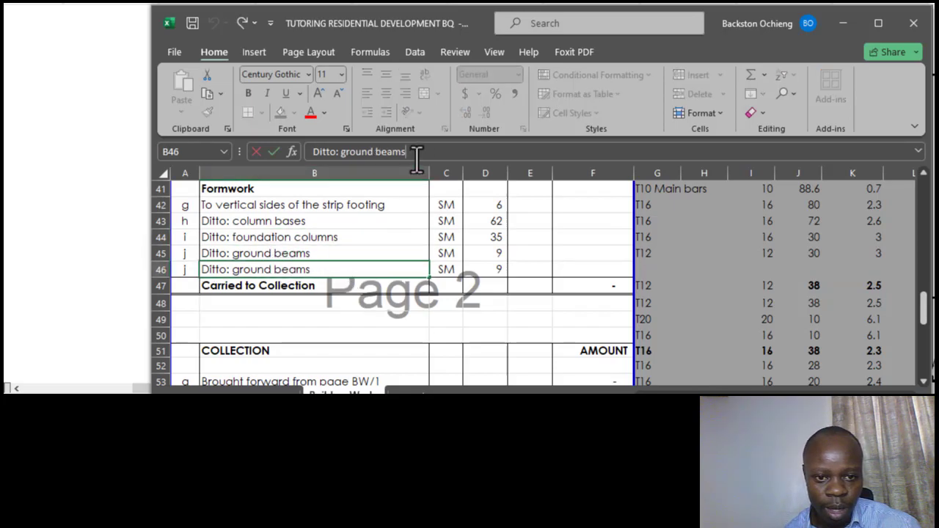
{"action": "key", "text": "BackSpace"}
{"action": "key", "text": "BackSpace"}
{"action": "key", "text": "BackSpace"}
{"action": "key", "text": "BackSpace"}
{"action": "key", "text": "BackSpace"}
{"action": "key", "text": "BackSpace"}
{"action": "key", "text": "BackSpace"}
{"action": "key", "text": "BackSpace"}
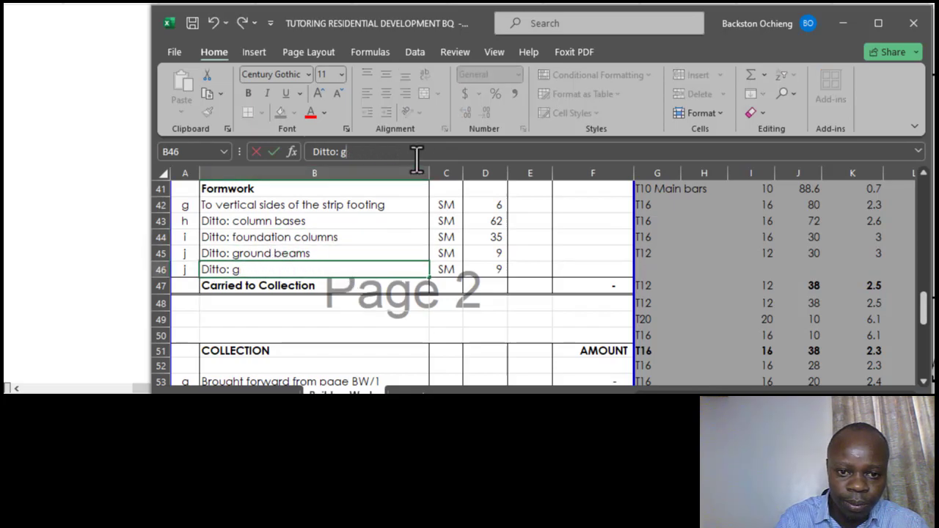
{"action": "key", "text": "BackSpace"}
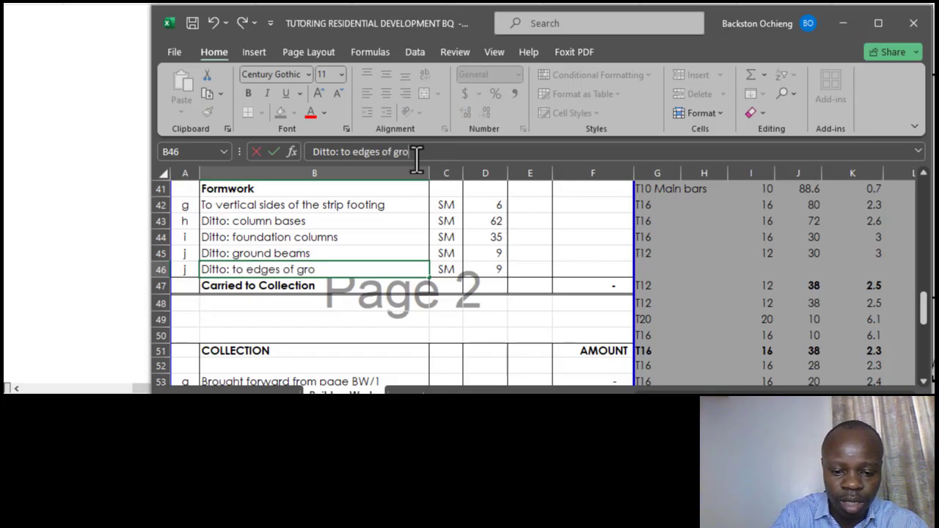
{"action": "type", "text": "to edges of ground floor slab, girth"}
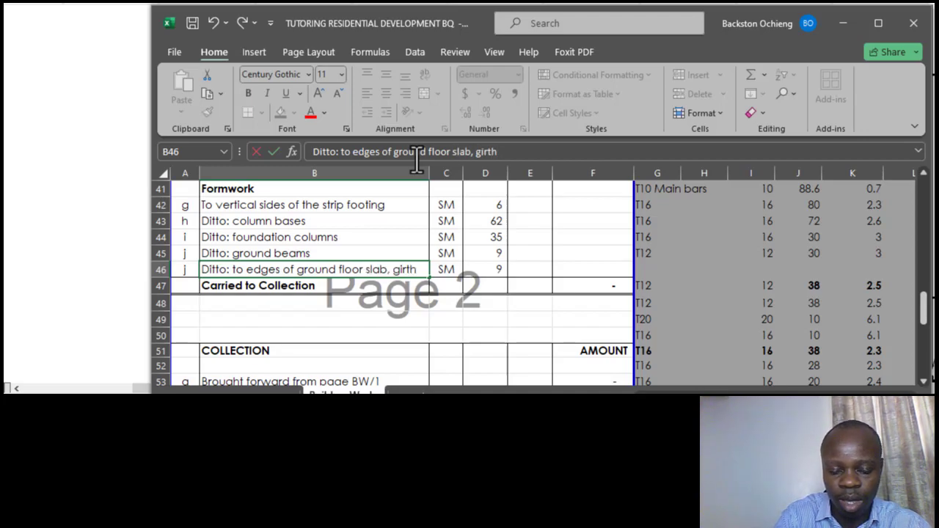
{"action": "type", "text": " exce"}
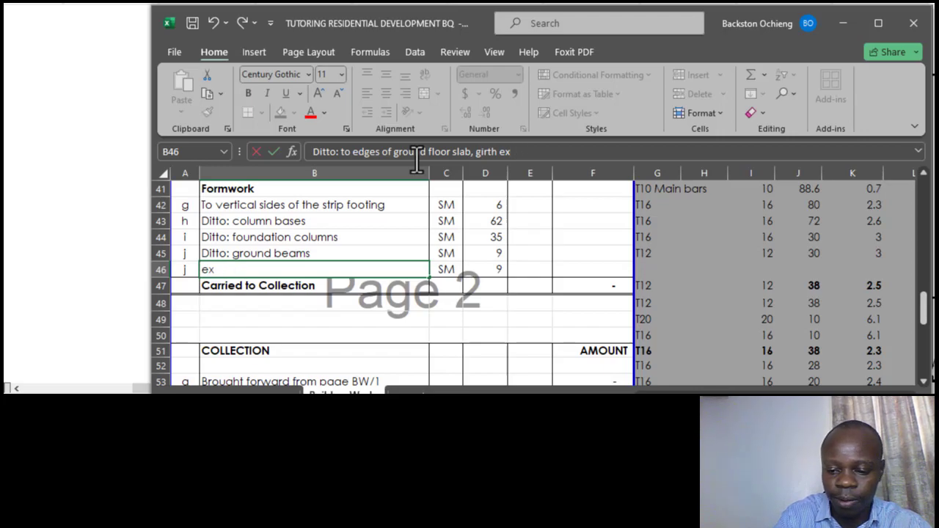
{"action": "key", "text": "BackSpace"}
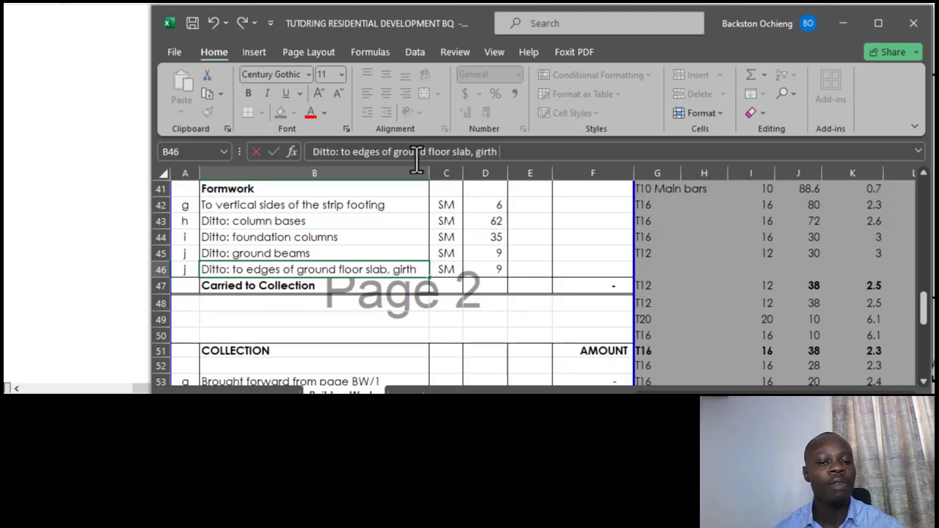
- Review the concrete items from stub columns to ground floor slab to see how the slab is described
{"action": "scroll", "coordinate": [251, 256], "scroll_direction": "up", "scroll_amount": 5}
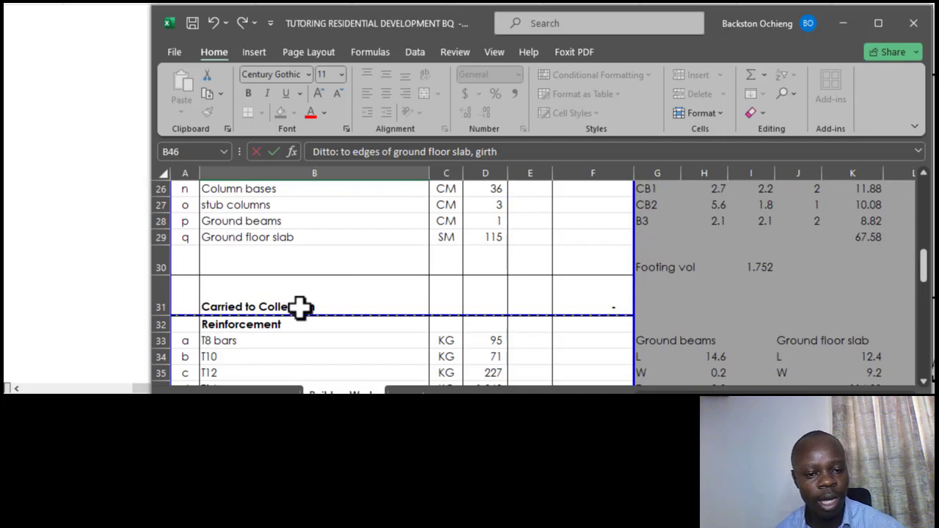
{"action": "left_click_drag", "start_coordinate": [254, 210], "coordinate": [268, 235]}
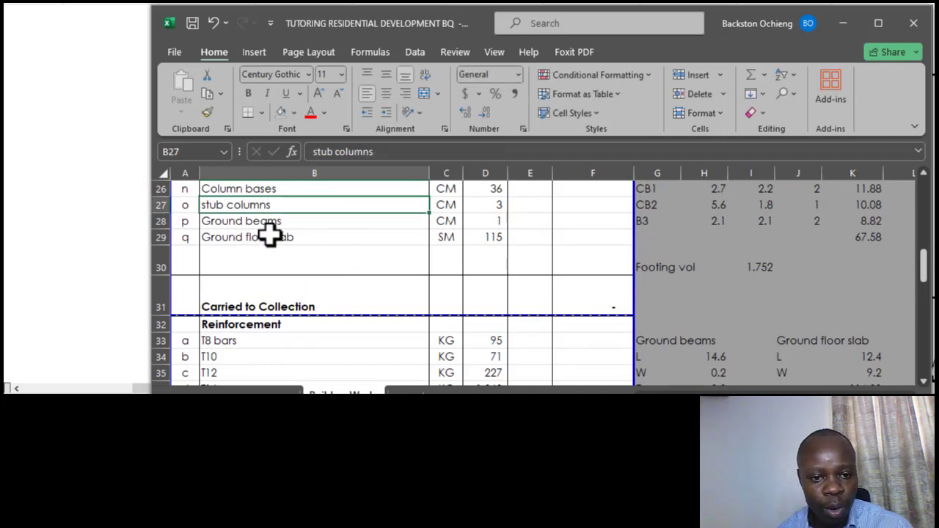
{"action": "left_click", "coordinate": [270, 235]}
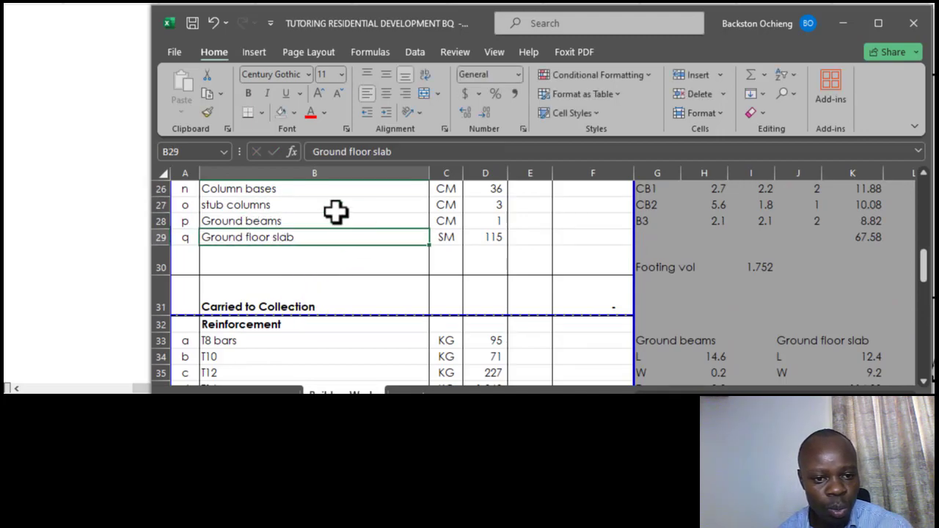
{"action": "left_click", "coordinate": [312, 151]}
{"action": "left_click", "coordinate": [334, 207]}
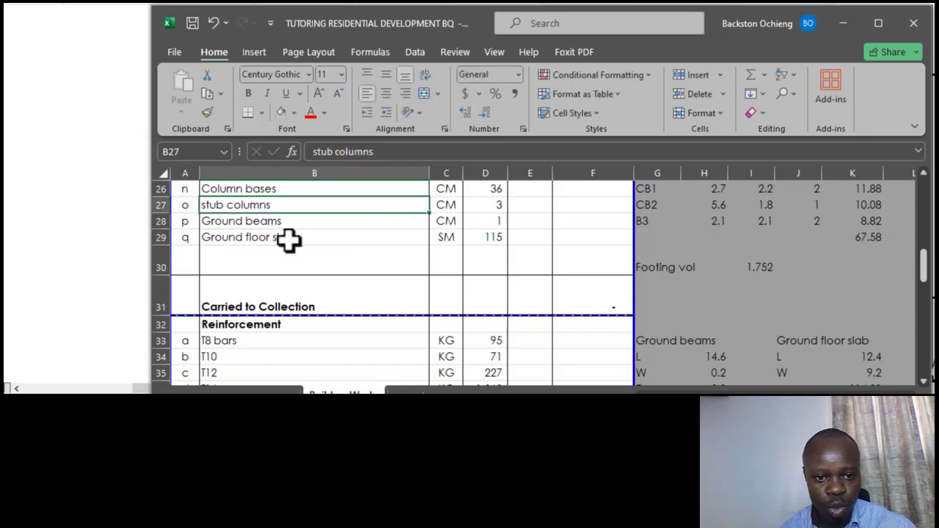
{"action": "left_click", "coordinate": [303, 240]}
{"action": "left_click", "coordinate": [338, 207]}
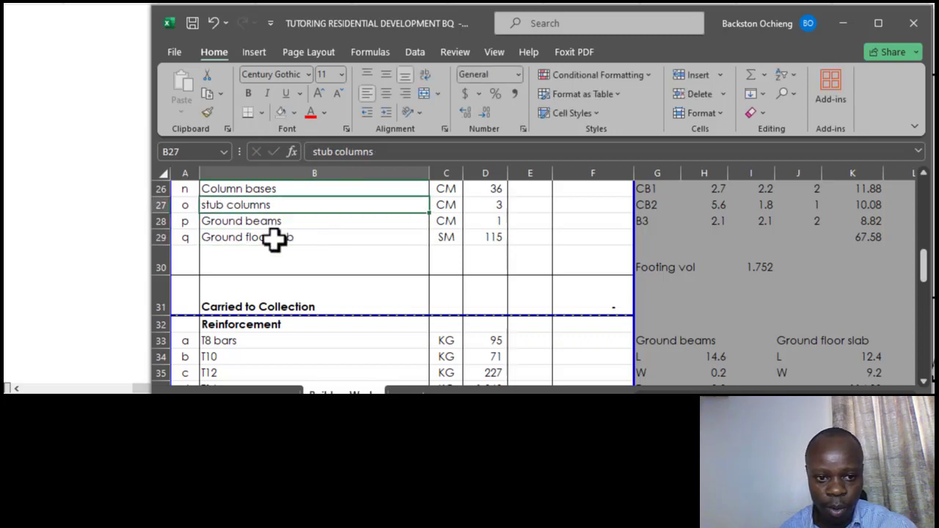
{"action": "left_click", "coordinate": [284, 239]}
- Switch to the structural drawing and examine the column sections at ground floor level for the slab thickness
{"action": "left_click", "coordinate": [104, 213]}
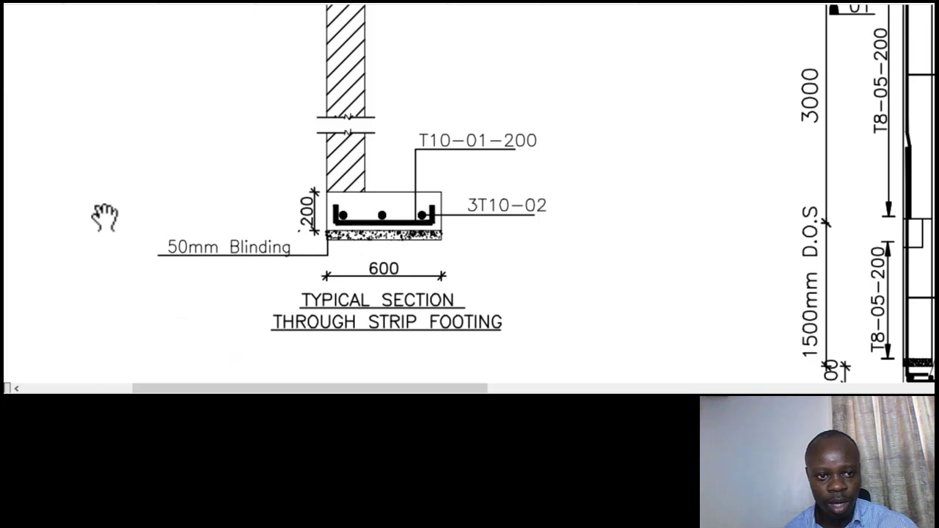
{"action": "scroll", "coordinate": [411, 234], "scroll_direction": "up", "scroll_amount": 4}
{"action": "scroll", "coordinate": [379, 196], "scroll_direction": "down", "scroll_amount": 3}
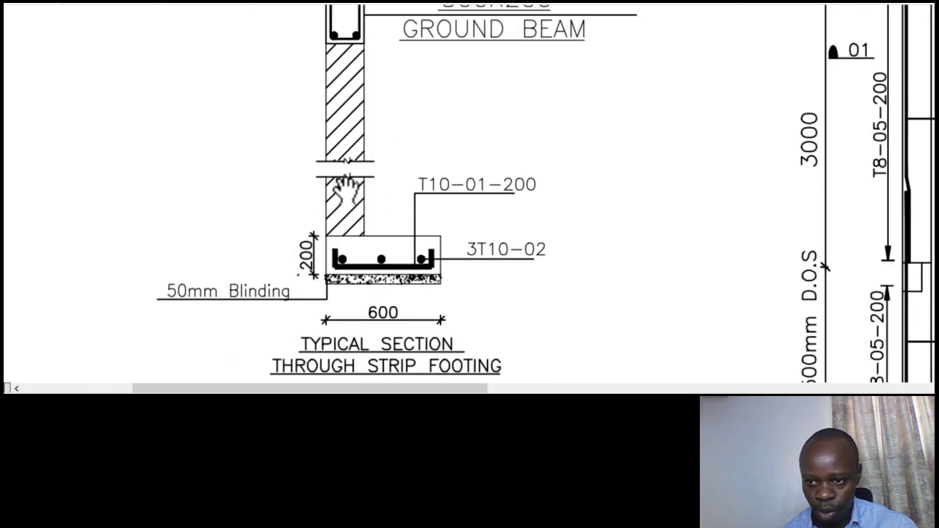
{"action": "scroll", "coordinate": [405, 189], "scroll_direction": "down", "scroll_amount": 3}
{"action": "scroll", "coordinate": [455, 178], "scroll_direction": "down", "scroll_amount": 2}
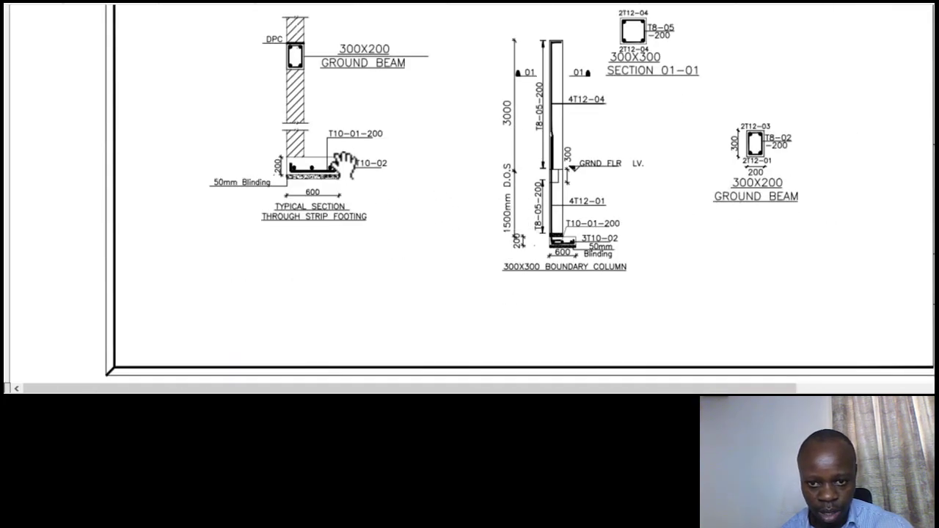
{"action": "scroll", "coordinate": [382, 169], "scroll_direction": "down", "scroll_amount": 10}
{"action": "scroll", "coordinate": [440, 153], "scroll_direction": "down", "scroll_amount": 8}
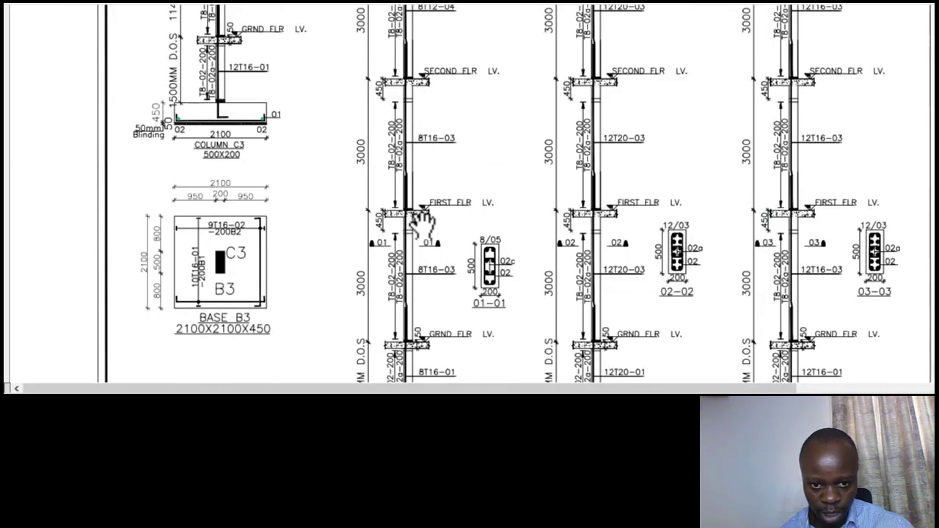
{"action": "scroll", "coordinate": [435, 205], "scroll_direction": "up", "scroll_amount": 4}
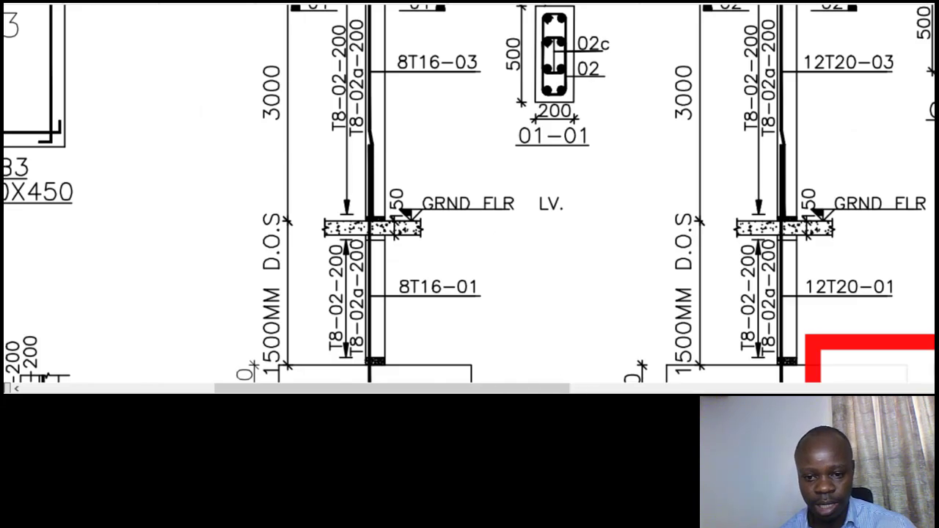
- Switch to the TUTORING RESIDENTIAL DEVELOPMENT BQ workbook in Excel and change the description in B29 to "150mm thick ground floor slab"
{"action": "mouse_move", "coordinate": [492, 396]}
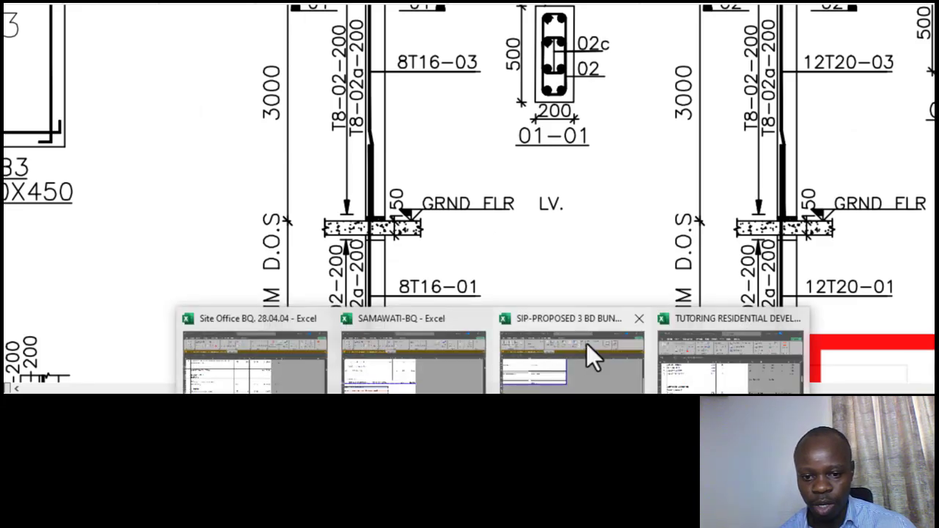
{"action": "left_click", "coordinate": [693, 362]}
{"action": "left_click", "coordinate": [323, 221]}
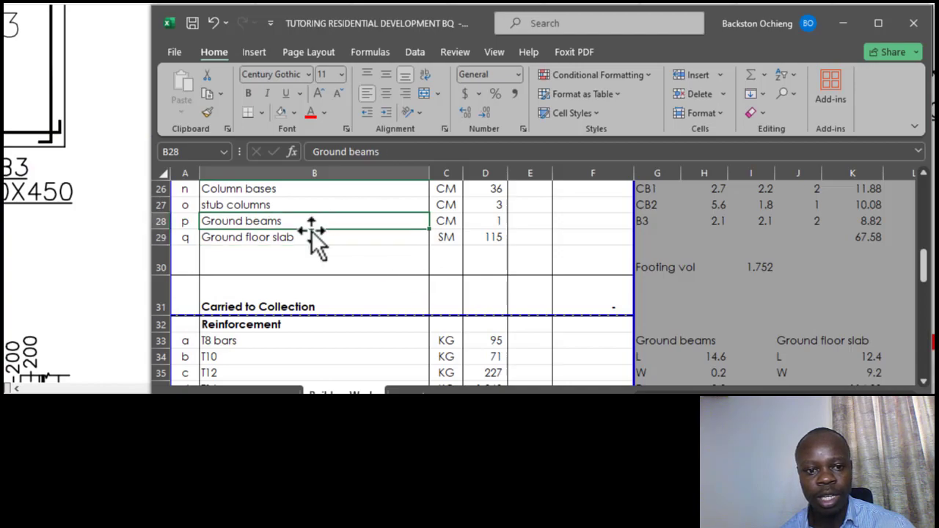
{"action": "left_click", "coordinate": [312, 236]}
{"action": "left_click", "coordinate": [324, 151]}
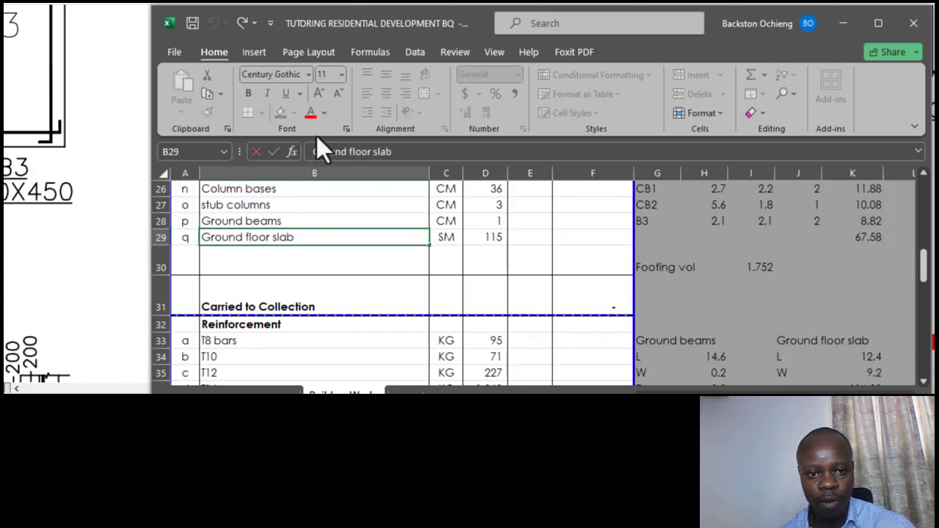
{"action": "type", "text": "150mm thick"}
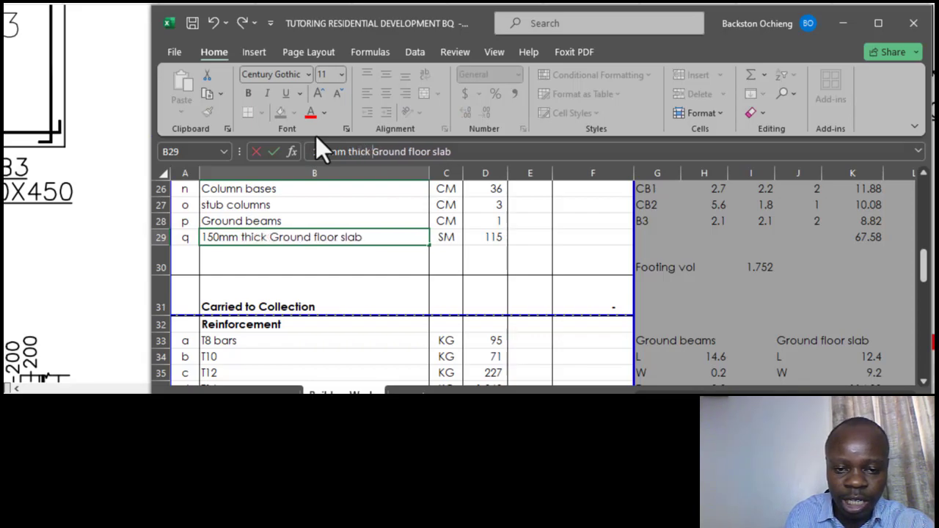
{"action": "left_click", "coordinate": [378, 152]}
{"action": "key", "text": "BackSpace"}
{"action": "type", "text": "g"}
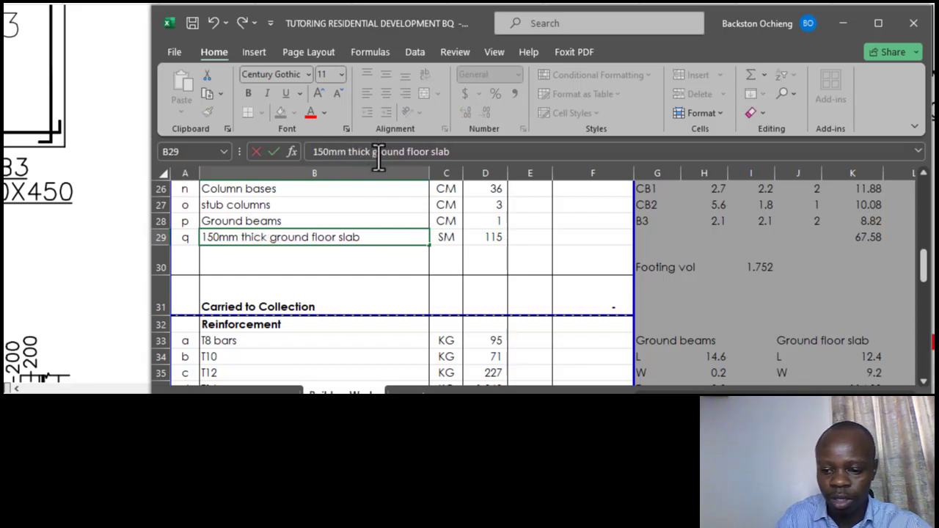
{"action": "left_click", "coordinate": [342, 201]}
{"action": "left_click", "coordinate": [319, 237]}
- Extend the slab edges formwork description in B46 after "girth" with "eceeding 75mm thick but not exceeding 150mm"
{"action": "scroll", "coordinate": [339, 258], "scroll_direction": "down", "scroll_amount": 2}
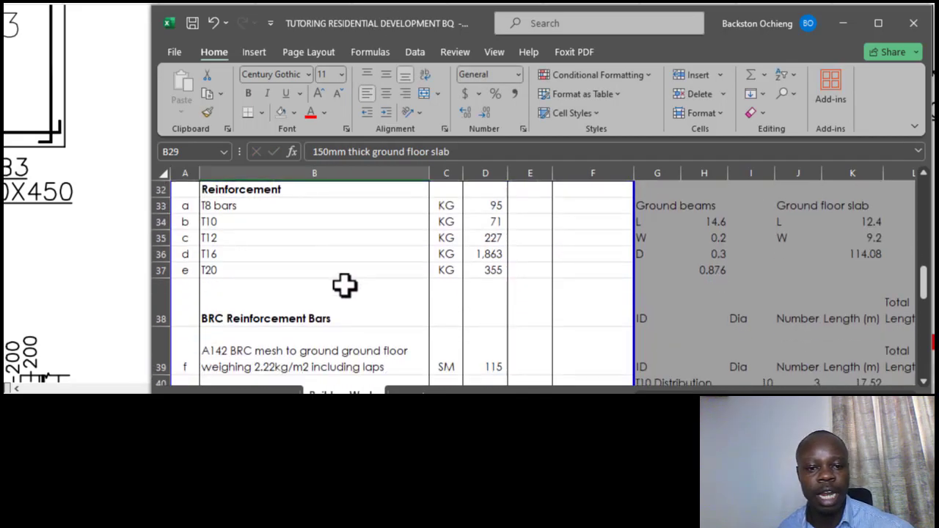
{"action": "scroll", "coordinate": [345, 287], "scroll_direction": "down", "scroll_amount": 3}
{"action": "left_click", "coordinate": [311, 252]}
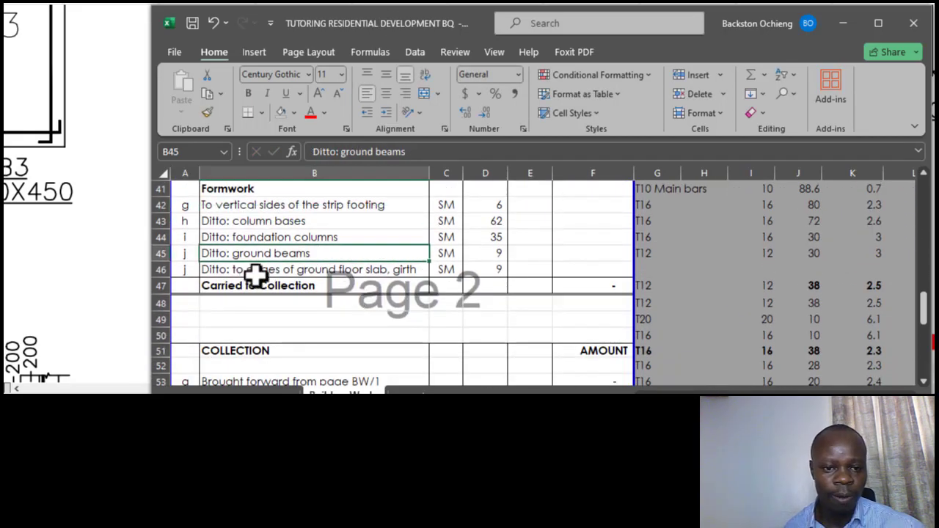
{"action": "left_click", "coordinate": [259, 270]}
{"action": "left_click", "coordinate": [284, 237]}
{"action": "left_click", "coordinate": [268, 267]}
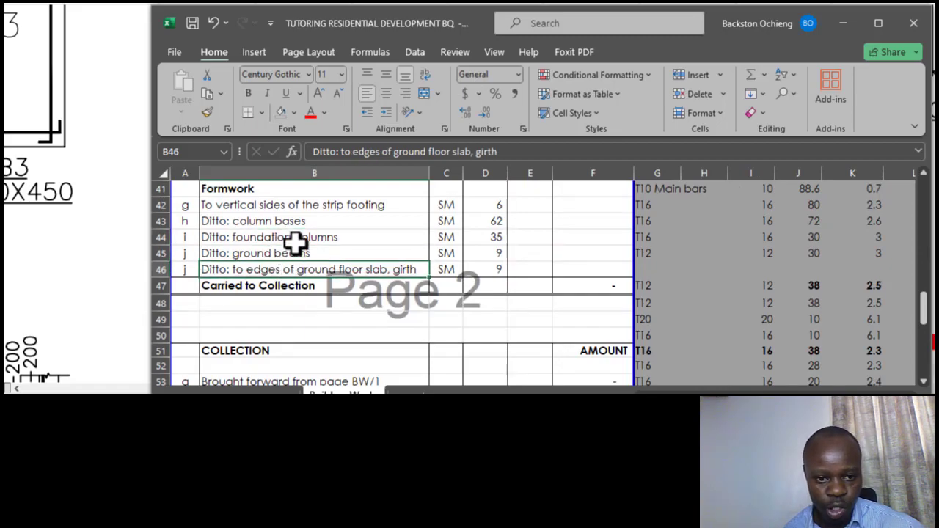
{"action": "left_click", "coordinate": [333, 242]}
{"action": "left_click", "coordinate": [339, 269]}
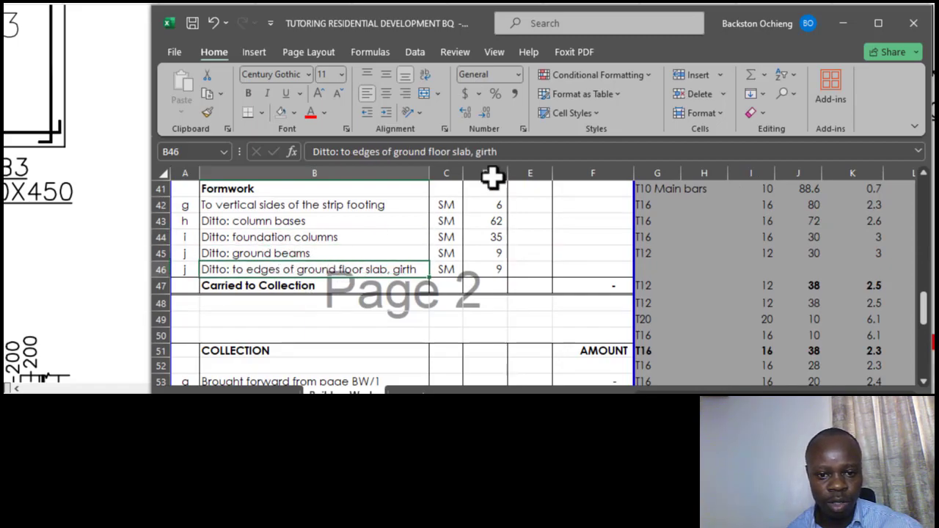
{"action": "left_click", "coordinate": [505, 152]}
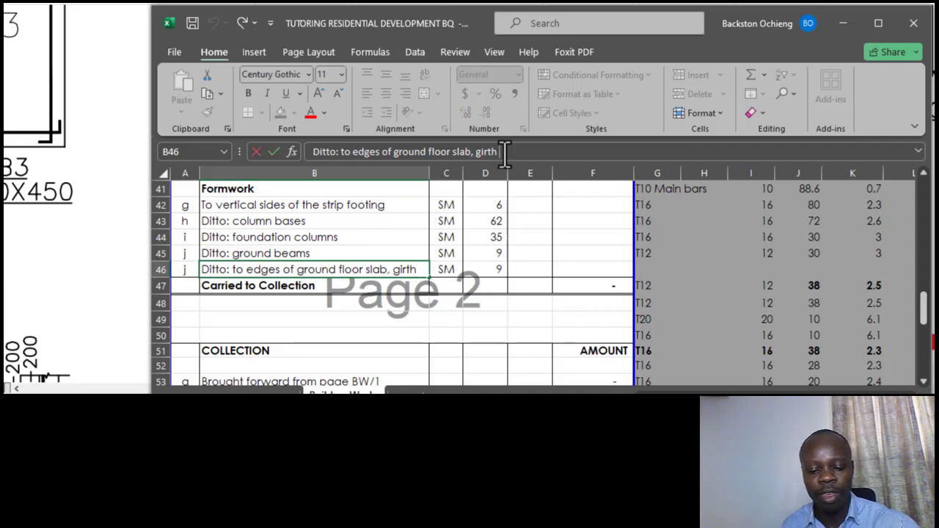
{"action": "type", "text": "eceedi"}
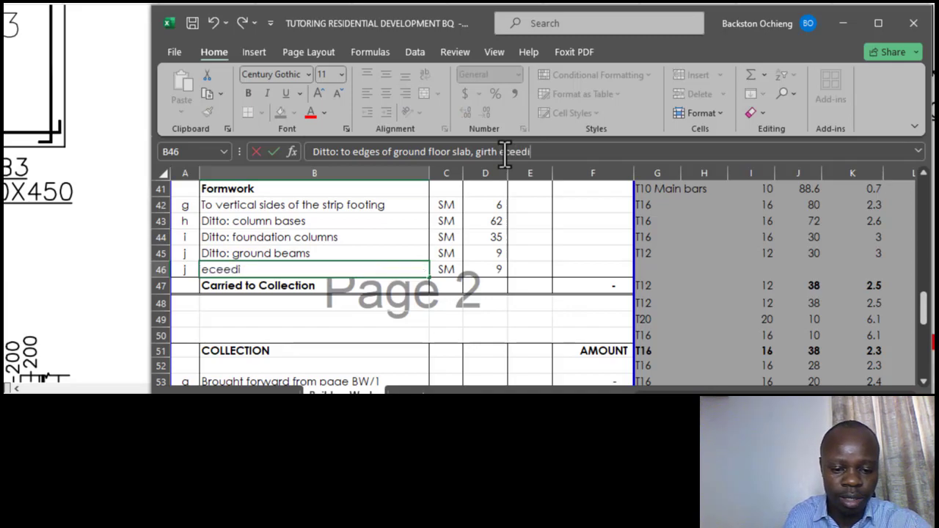
{"action": "type", "text": "ng 75mm"}
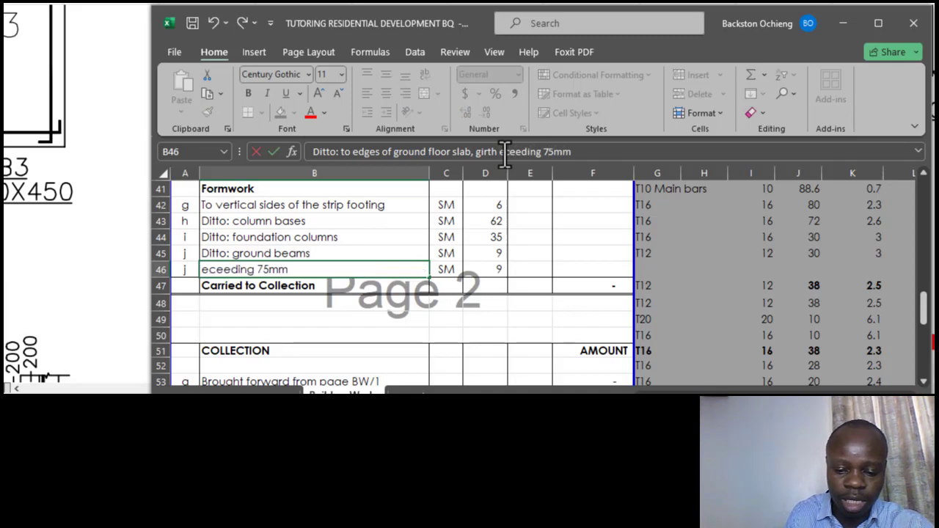
{"action": "type", "text": " thick but"}
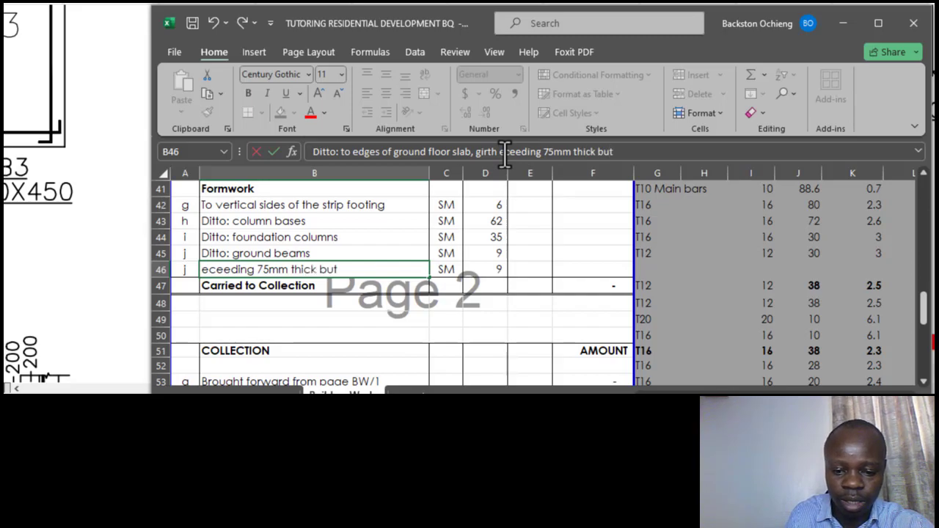
{"action": "type", "text": " not exceeding"}
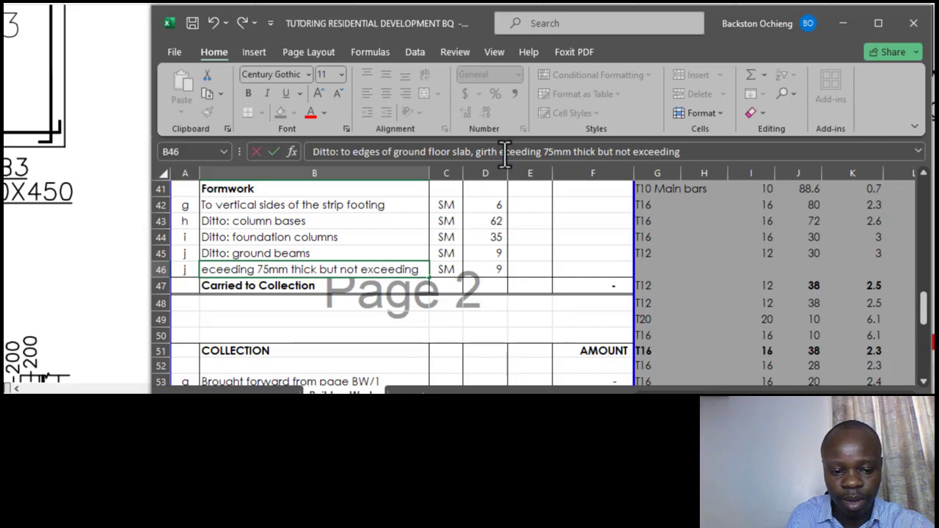
{"action": "type", "text": " 15"}
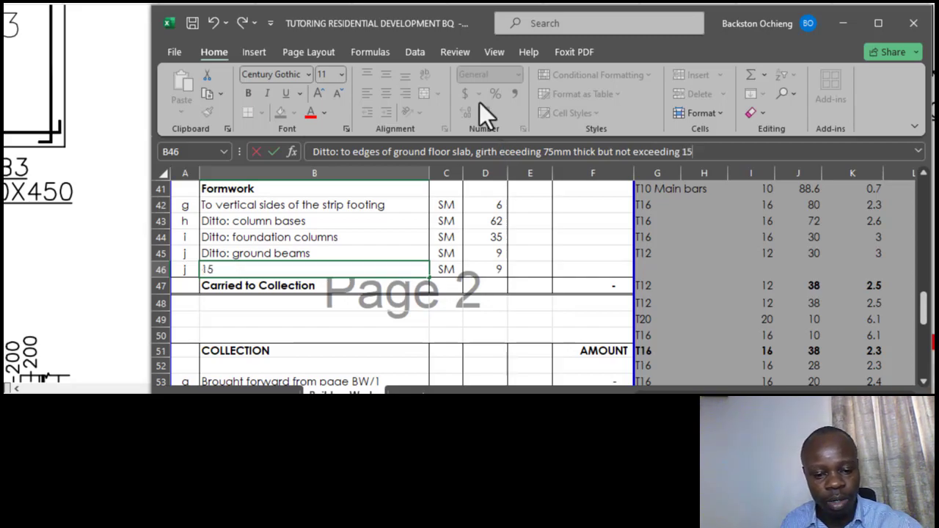
{"action": "type", "text": "0mm"}
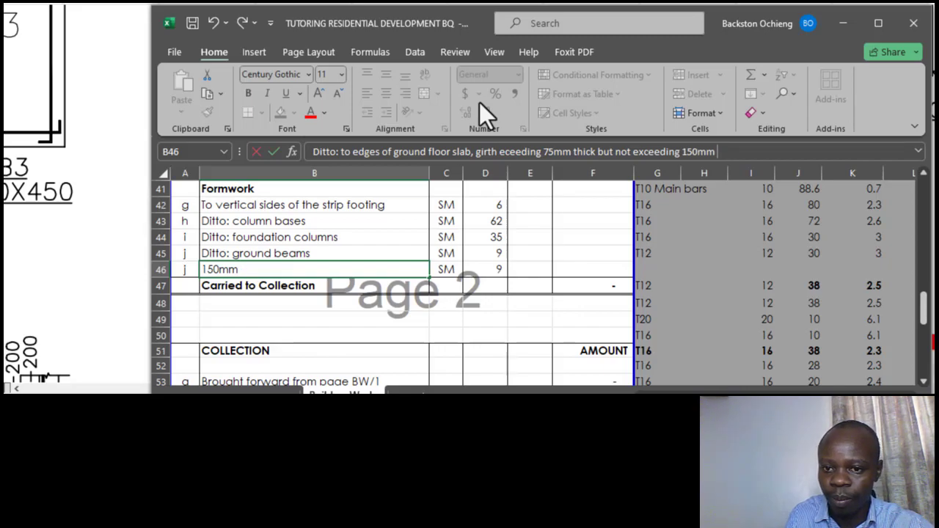
{"action": "left_click", "coordinate": [342, 210]}
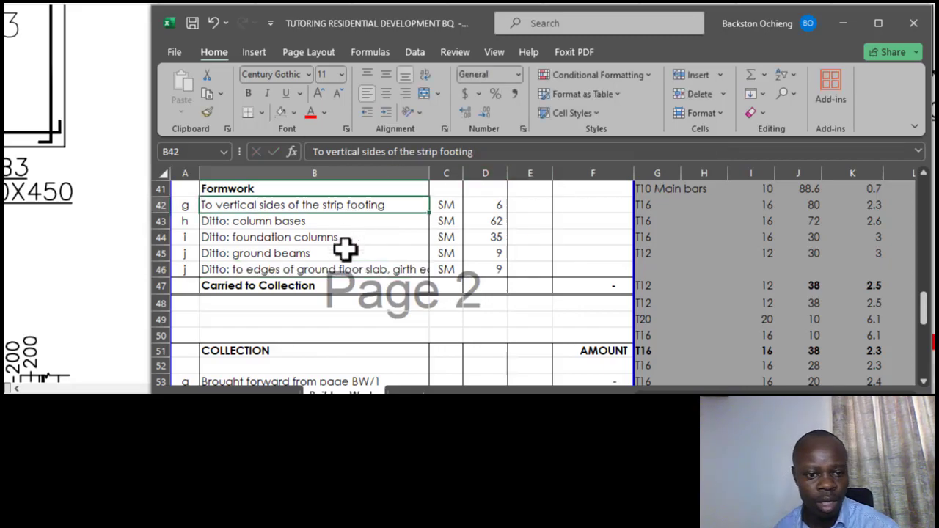
- Wrap the text of the slab edges formwork description in B46 so it fits the column width
{"action": "left_click", "coordinate": [338, 269]}
{"action": "left_click", "coordinate": [347, 254]}
{"action": "left_click", "coordinate": [328, 283]}
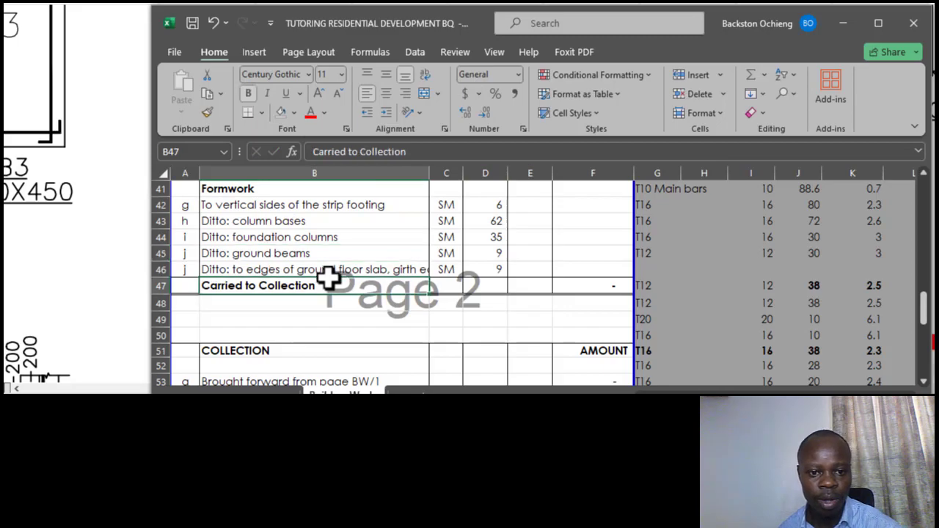
{"action": "left_click", "coordinate": [334, 270]}
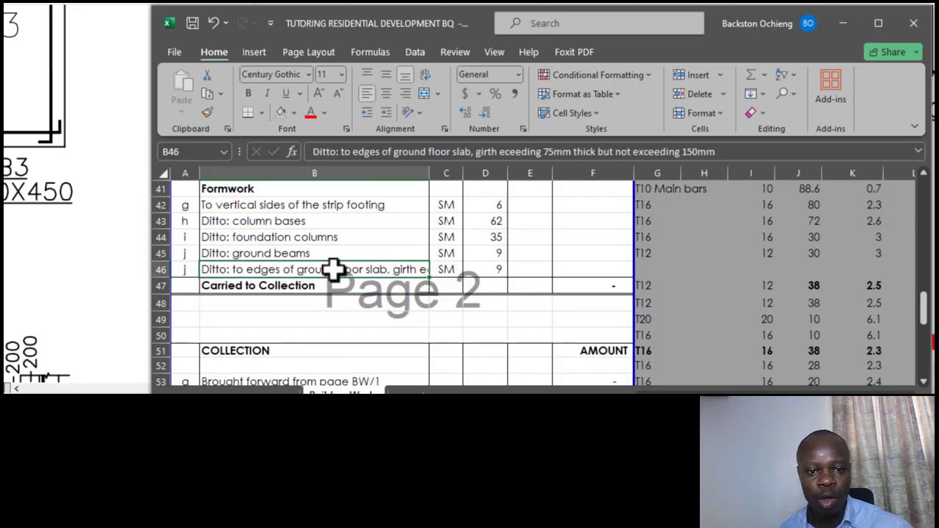
{"action": "left_click", "coordinate": [427, 74]}
{"action": "left_click", "coordinate": [305, 223]}
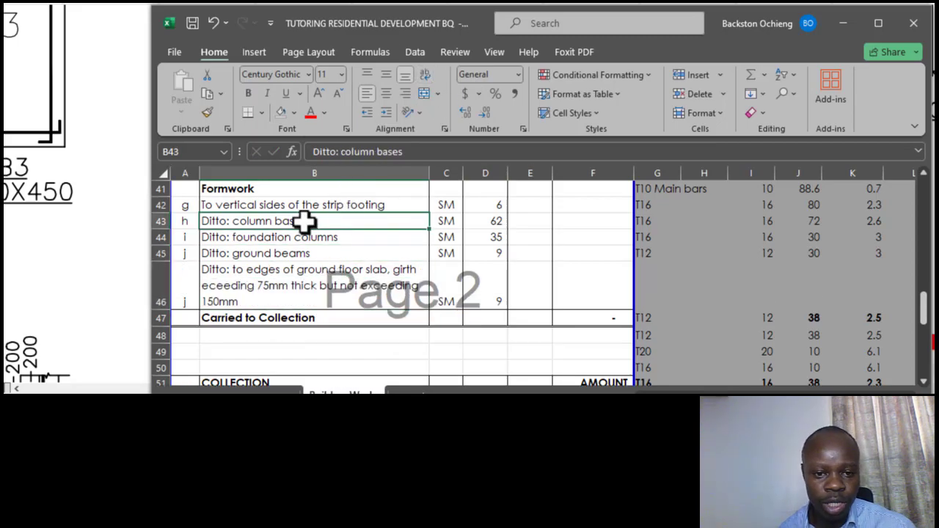
{"action": "left_click", "coordinate": [292, 290]}
{"action": "left_click", "coordinate": [347, 228]}
{"action": "left_click", "coordinate": [342, 278]}
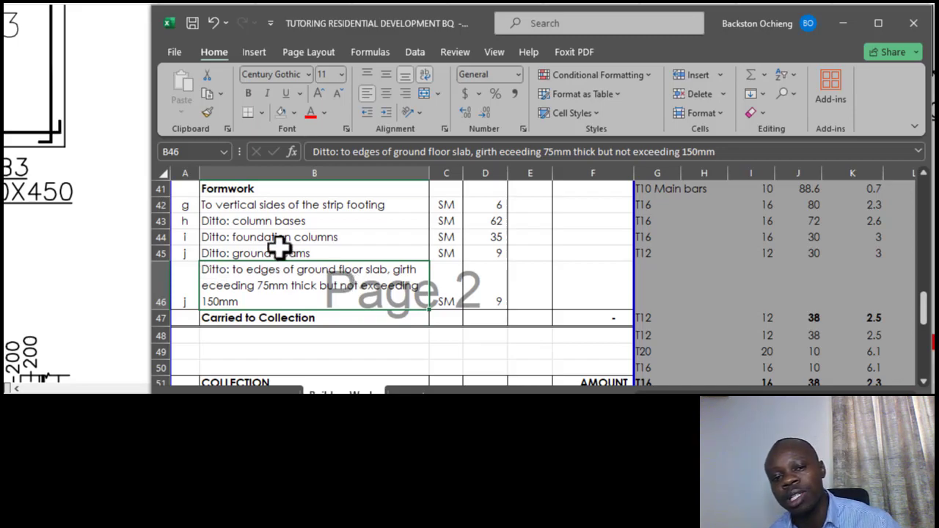
{"action": "left_click", "coordinate": [272, 218]}
{"action": "left_click", "coordinate": [312, 288]}
{"action": "left_click", "coordinate": [325, 241]}
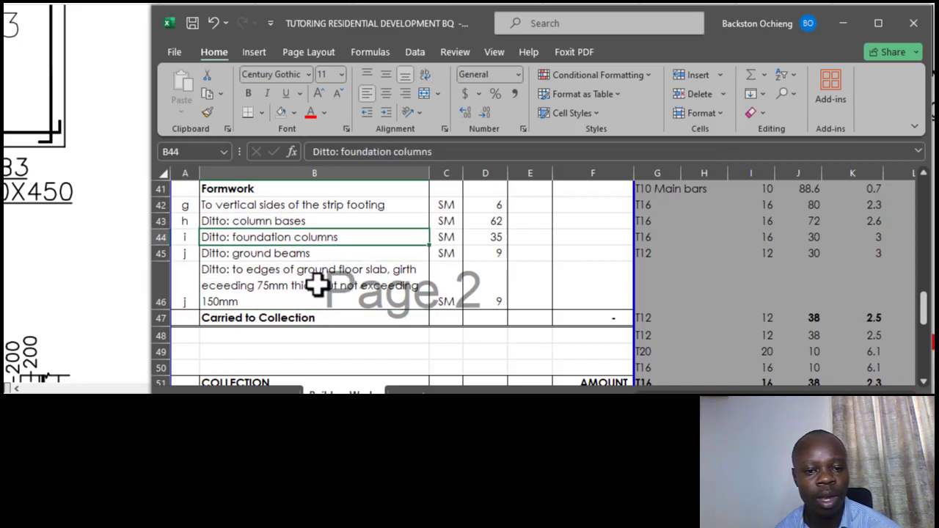